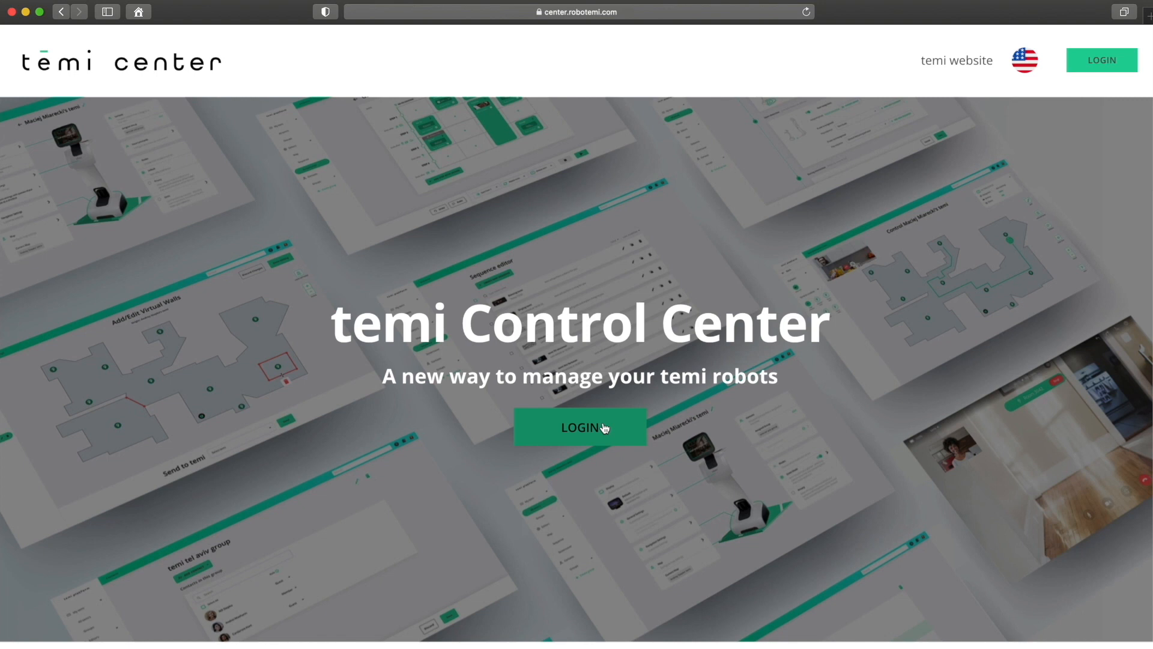
Step: Bring up the login prompt with the LOGIN button on the temi Control Center welcome page
{"action": "left_click", "coordinate": [605, 427]}
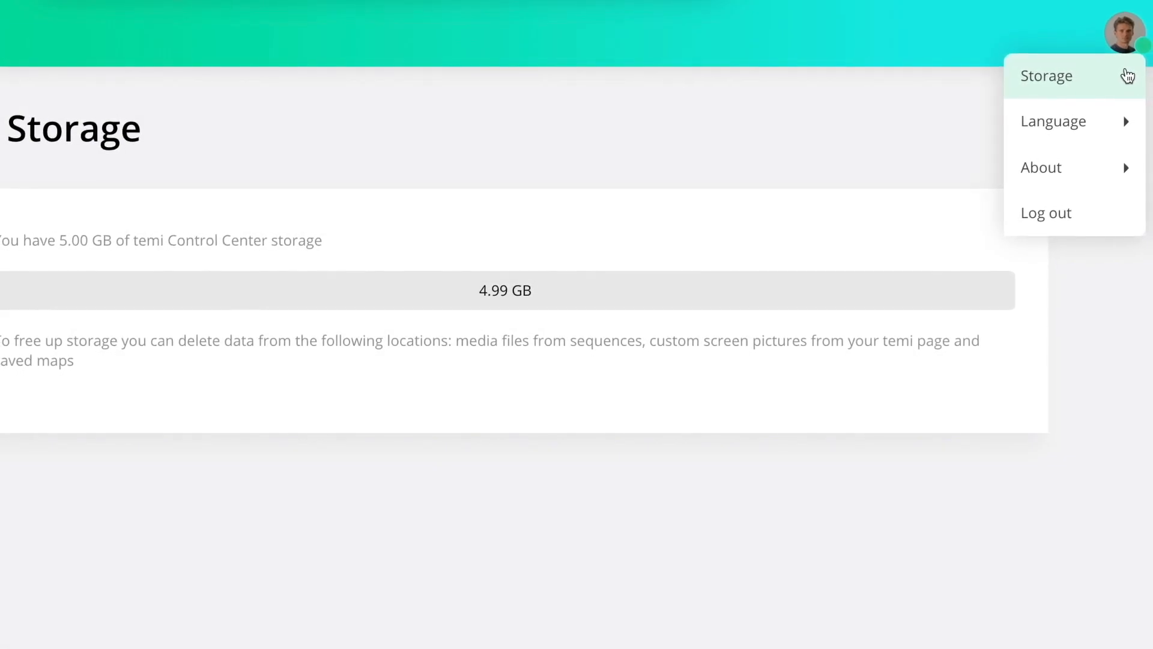
Step: Look over the profile menu's Language and About entries, then go to the All my temis overview
{"action": "mouse_move", "coordinate": [1127, 123]}
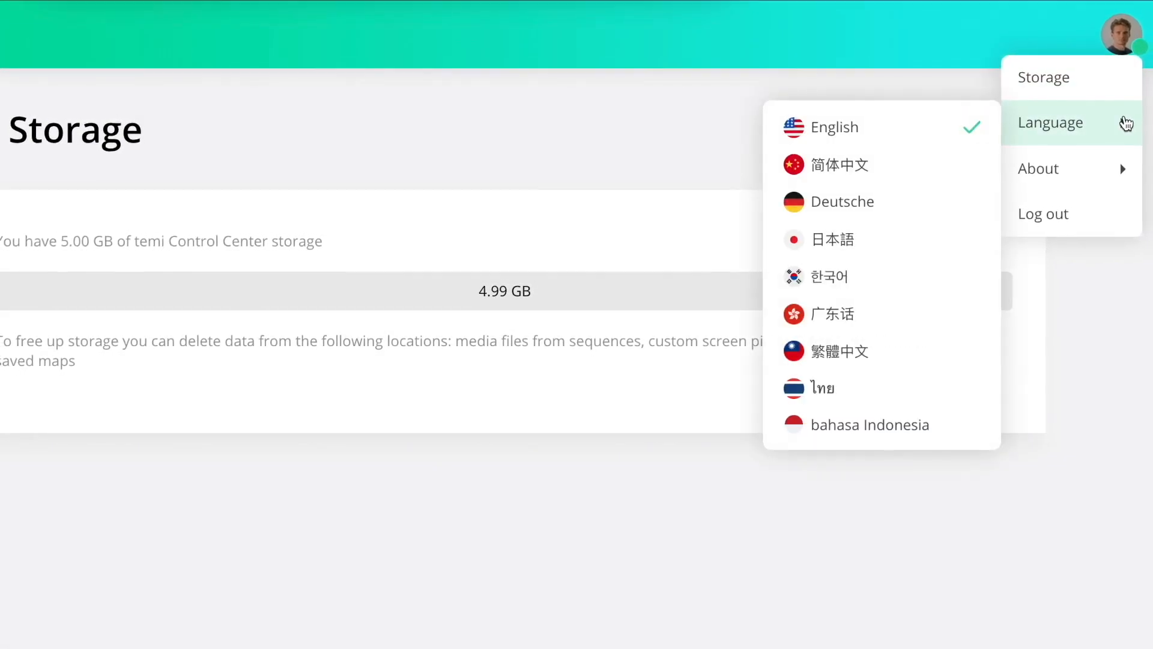
{"action": "mouse_move", "coordinate": [1121, 159]}
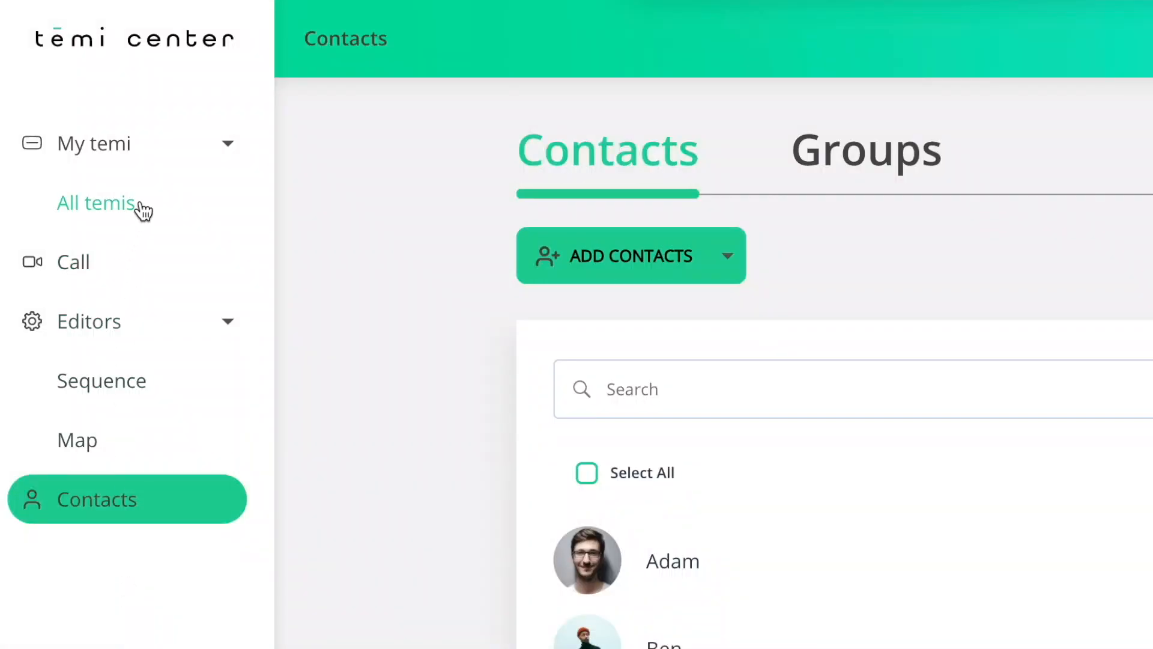
{"action": "left_click", "coordinate": [141, 205]}
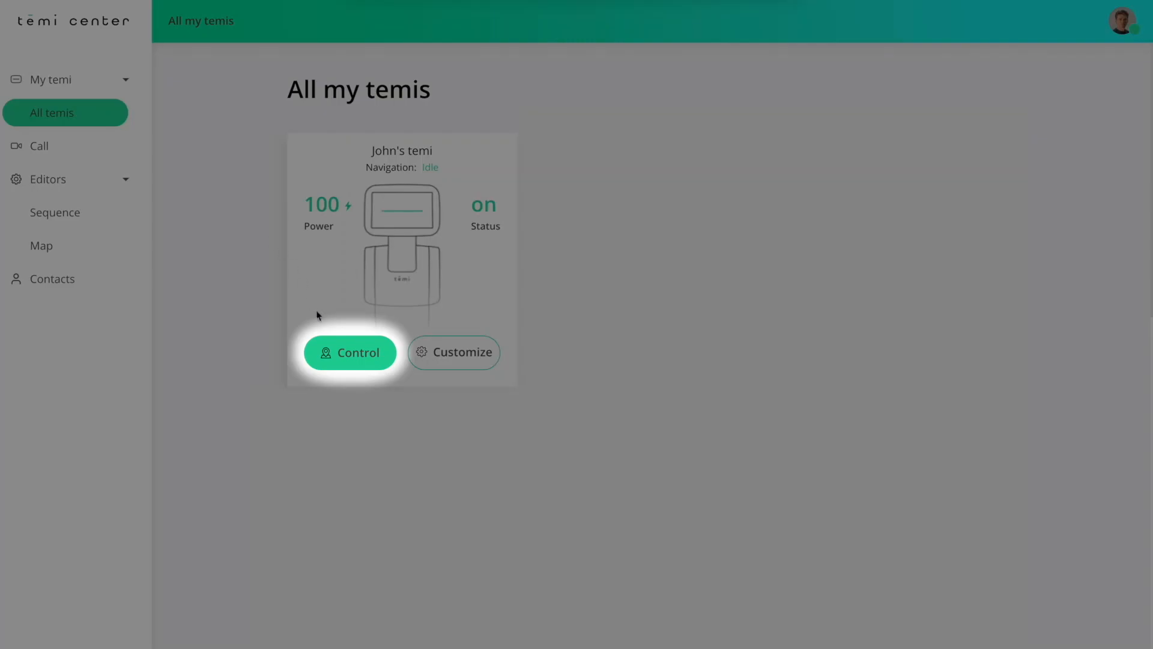
Step: From the robot's control map, send it to a spot near the Lounge and start a video call
{"action": "left_click", "coordinate": [330, 356]}
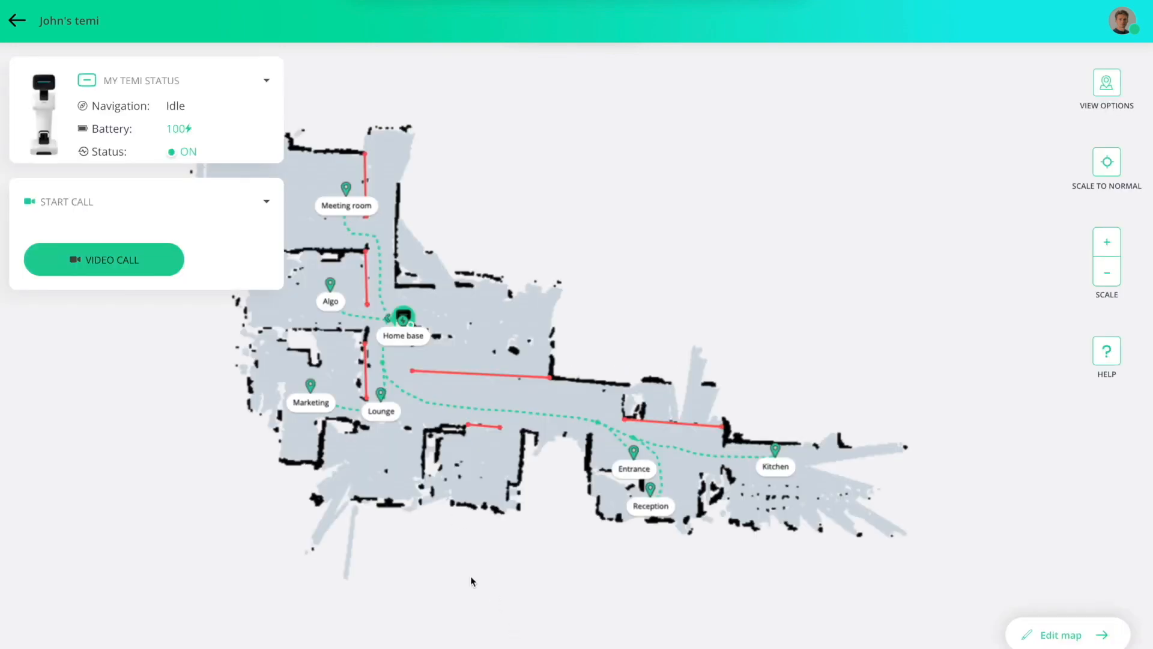
{"action": "left_click_drag", "start_coordinate": [455, 559], "coordinate": [574, 559]}
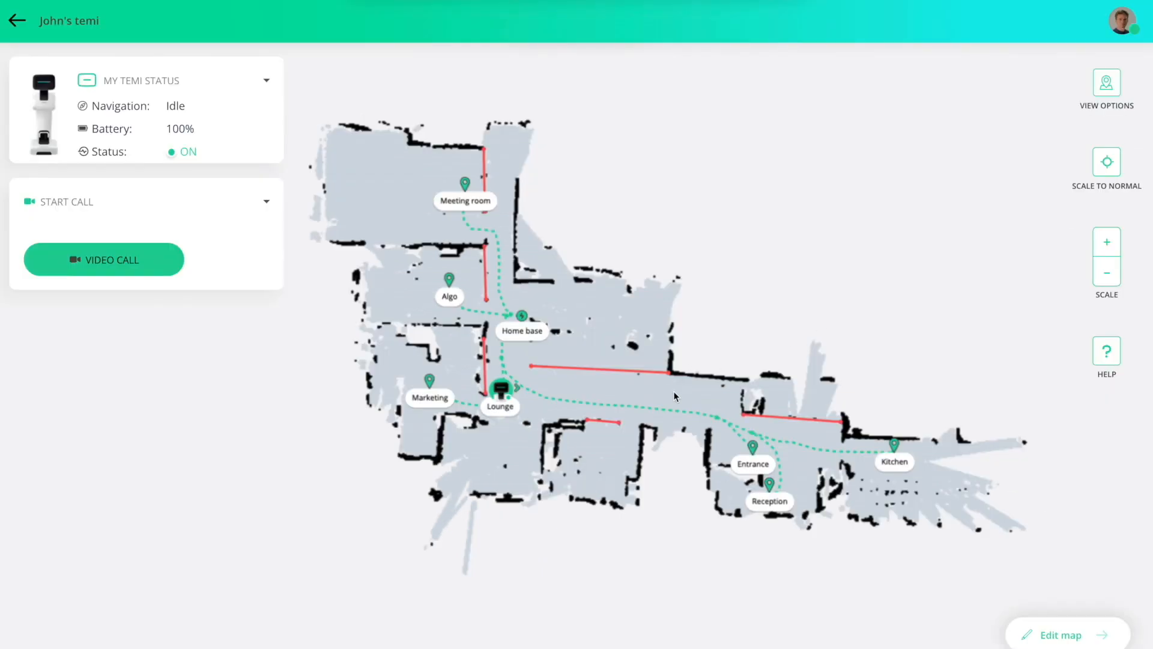
{"action": "left_click", "coordinate": [674, 392]}
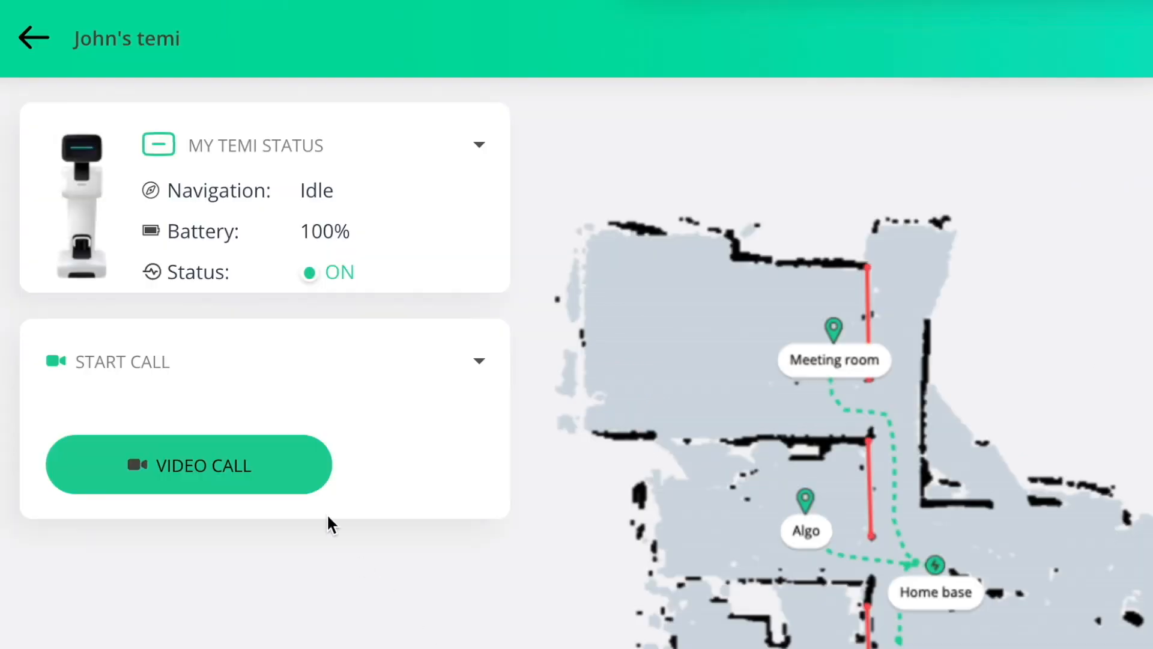
{"action": "left_click", "coordinate": [296, 471]}
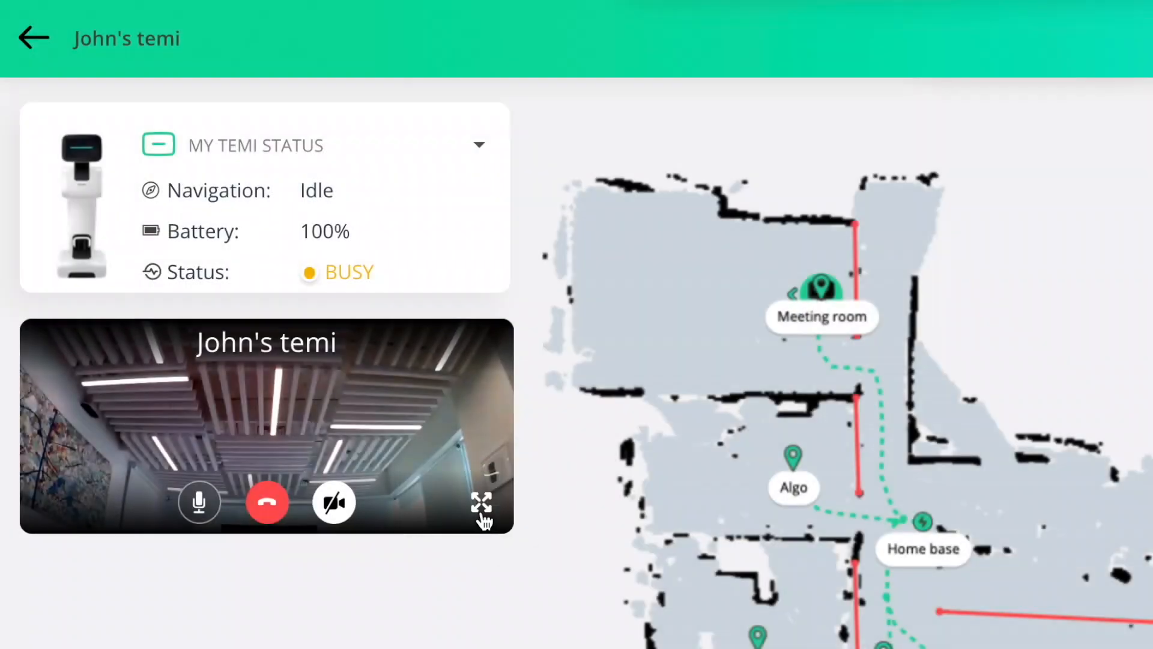
Step: Show the camera feed full screen, raise the call volume to 6, and show the saved locations
{"action": "left_click", "coordinate": [267, 281]}
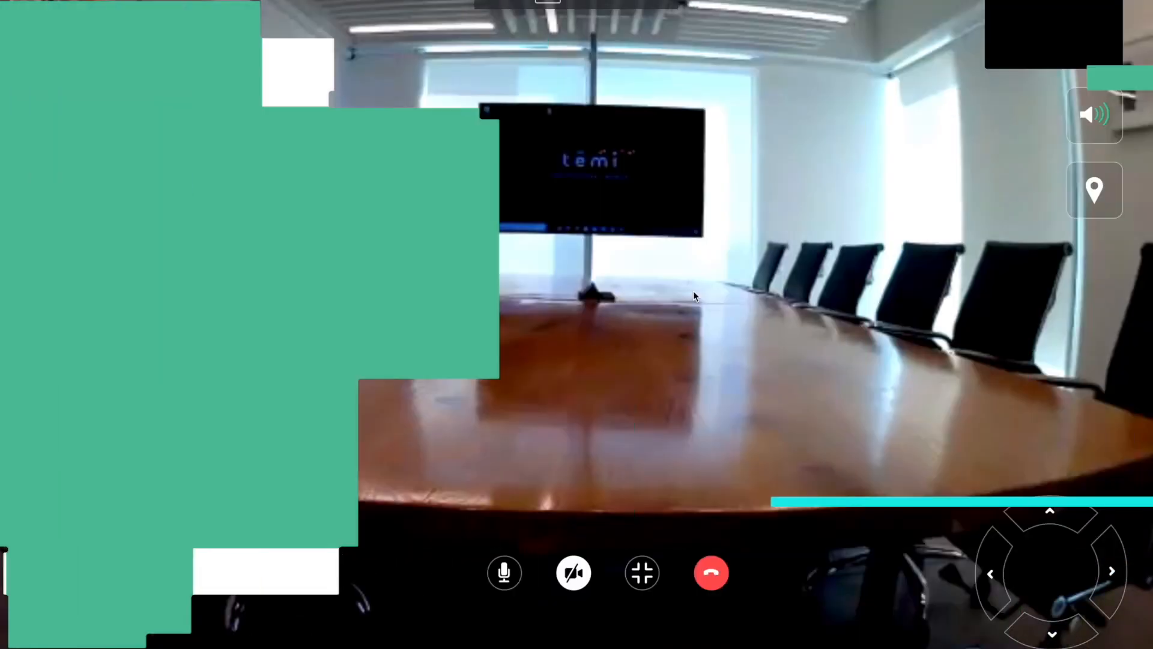
{"action": "left_click", "coordinate": [1094, 114]}
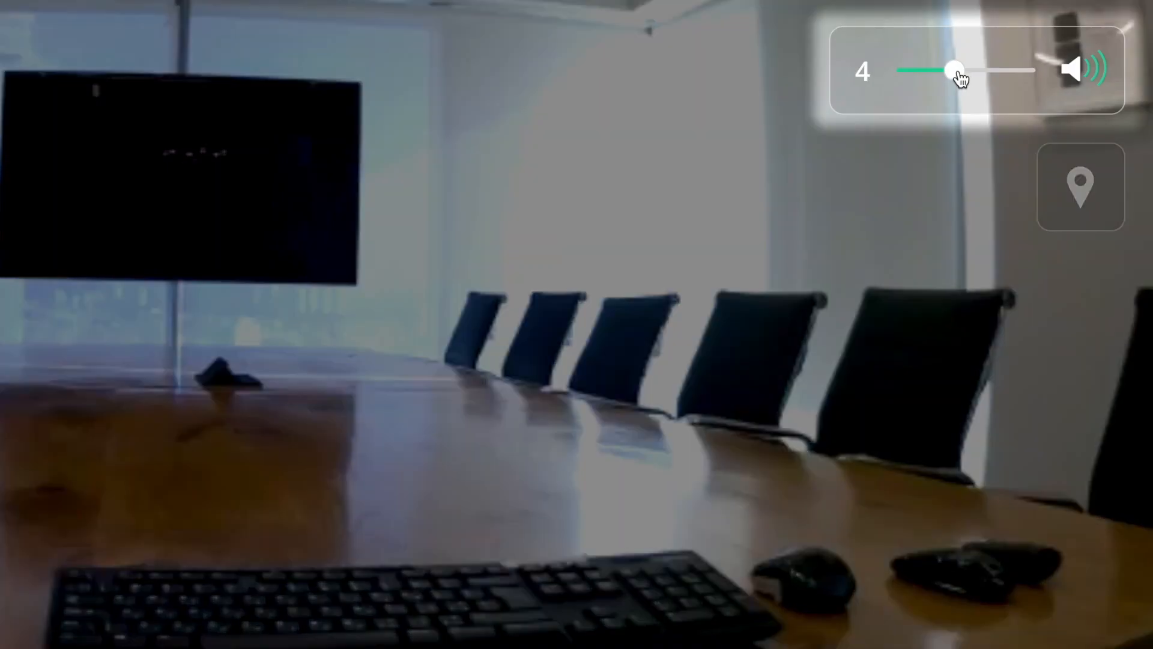
{"action": "left_click_drag", "start_coordinate": [968, 71], "coordinate": [978, 75]}
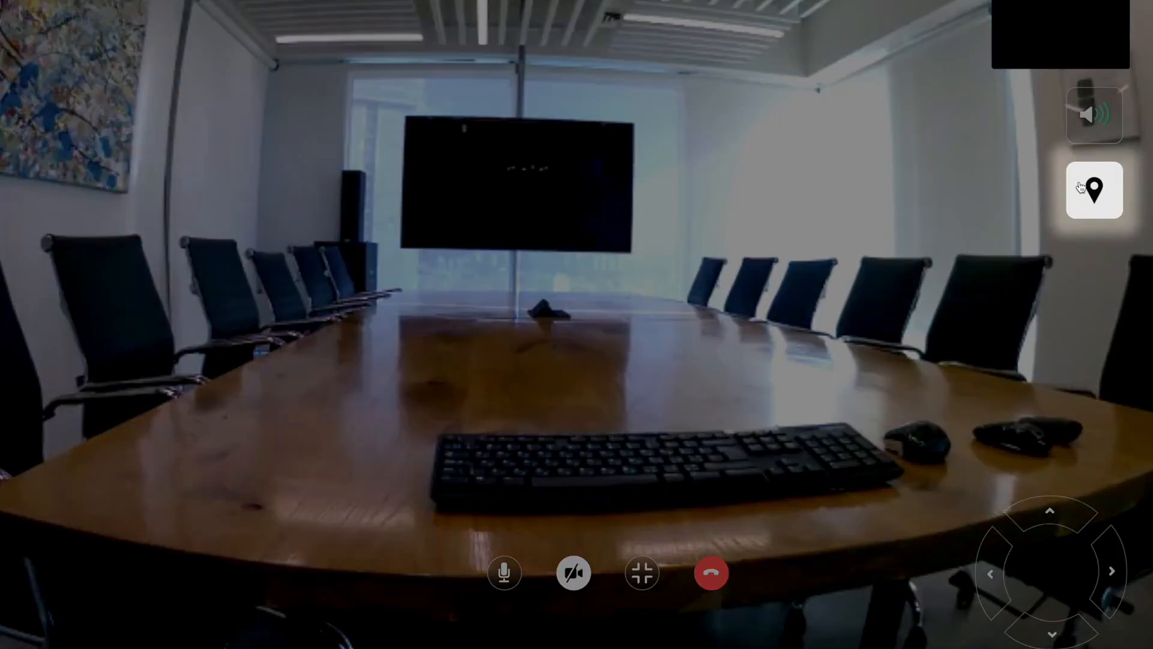
{"action": "left_click", "coordinate": [1081, 188]}
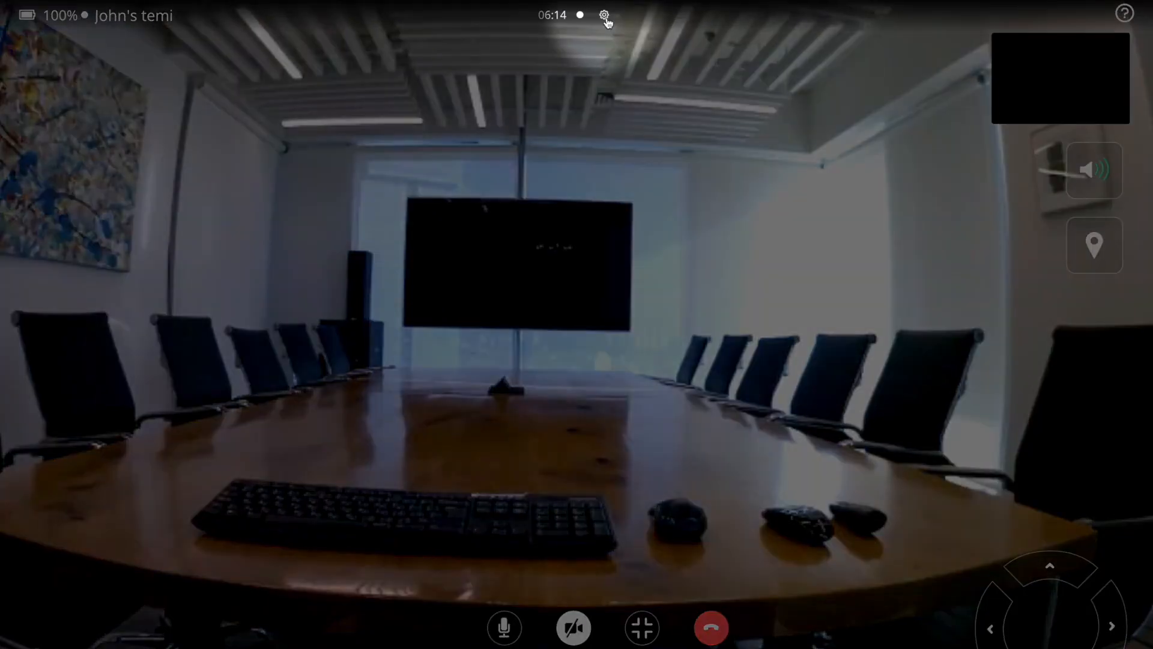
Step: Review the call's audio microphone list and video send-resolution options without changing them
{"action": "left_click", "coordinate": [604, 16]}
{"action": "left_click", "coordinate": [663, 217]}
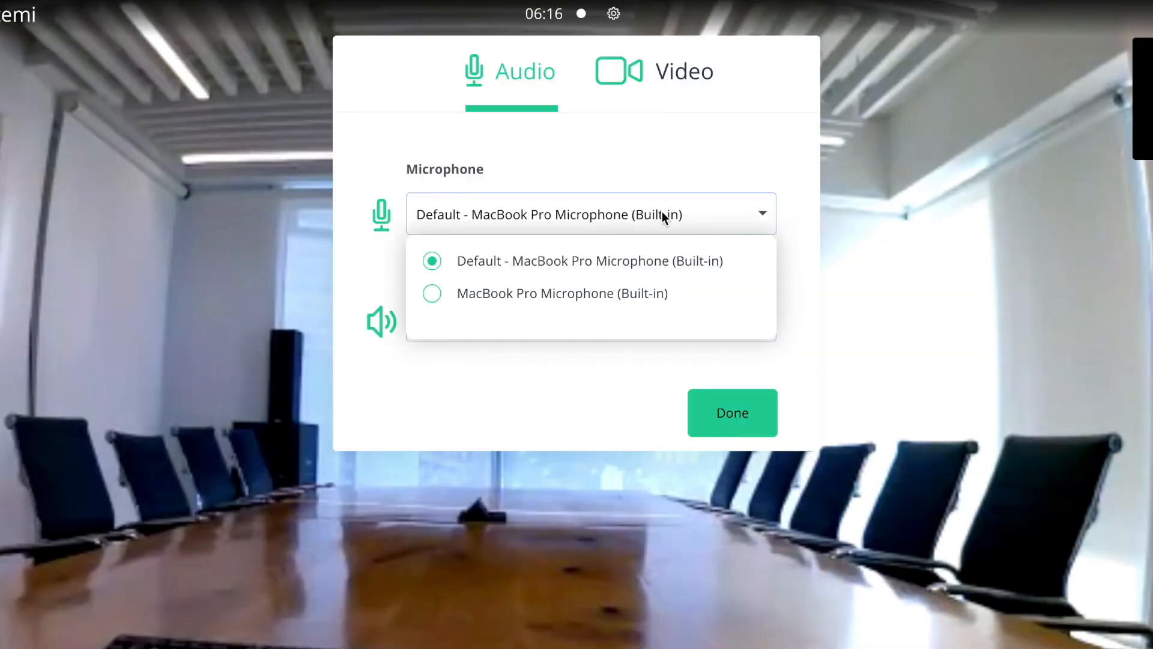
{"action": "left_click", "coordinate": [662, 211]}
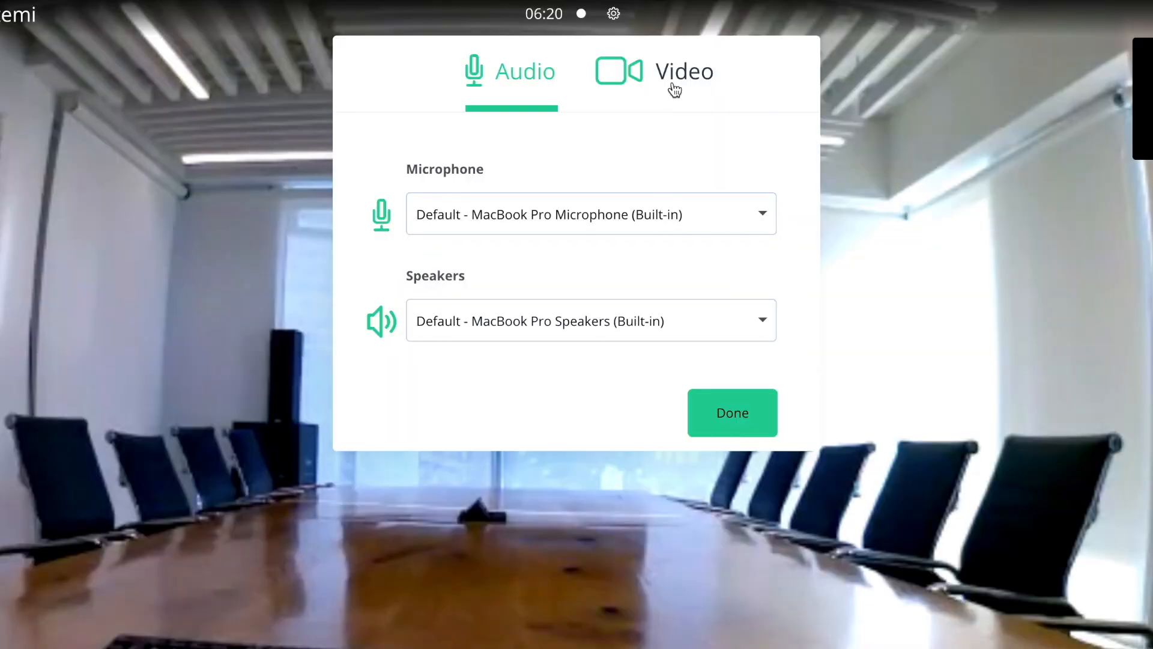
{"action": "left_click", "coordinate": [673, 88]}
{"action": "left_click", "coordinate": [593, 319]}
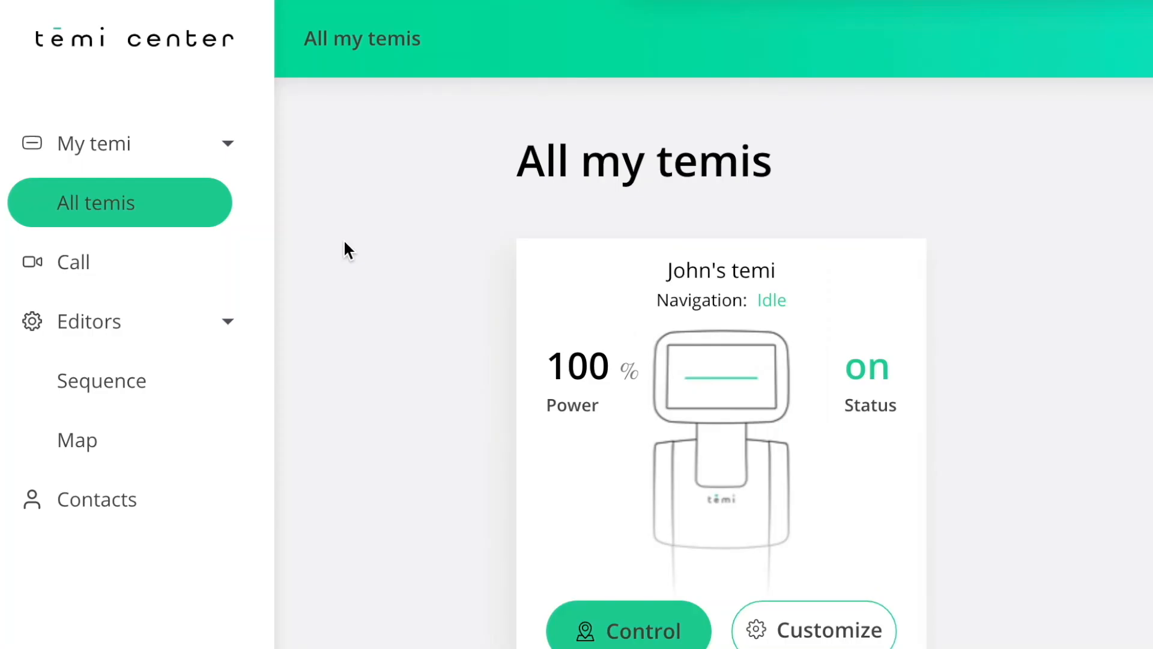
Step: Select the robot on the Call page and place a new call to it
{"action": "left_click", "coordinate": [147, 274]}
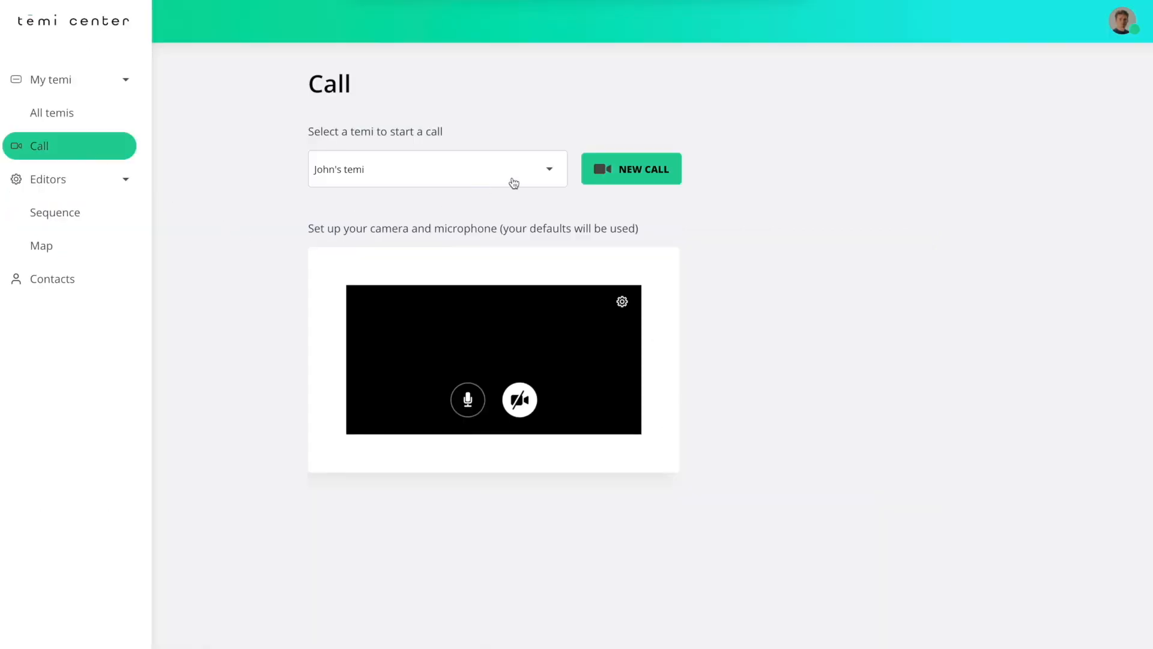
{"action": "left_click", "coordinate": [549, 174]}
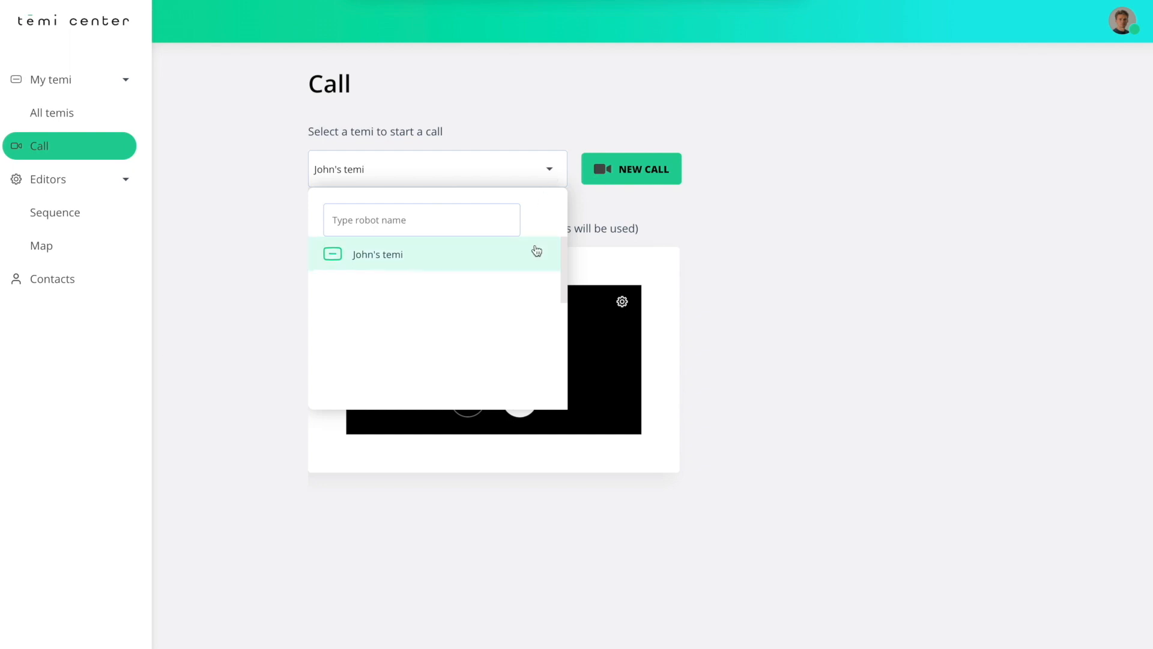
{"action": "left_click", "coordinate": [529, 257]}
{"action": "left_click", "coordinate": [649, 174]}
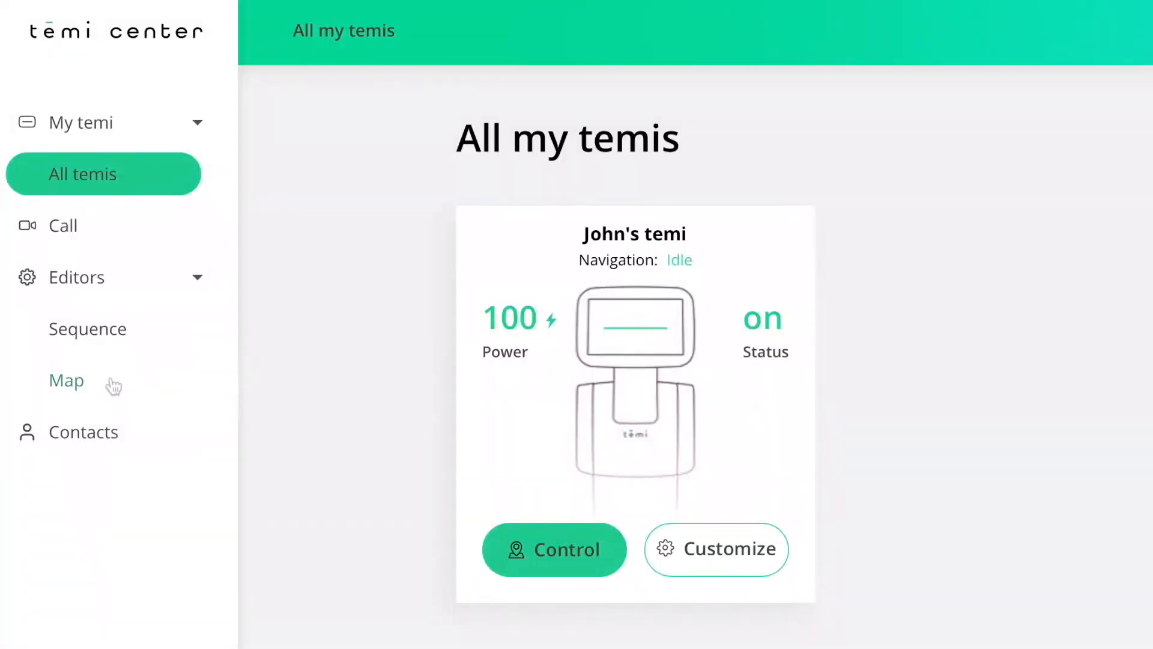
Step: Import the chosen robot's floor map into the Map Editor with Import Map
{"action": "left_click", "coordinate": [114, 386]}
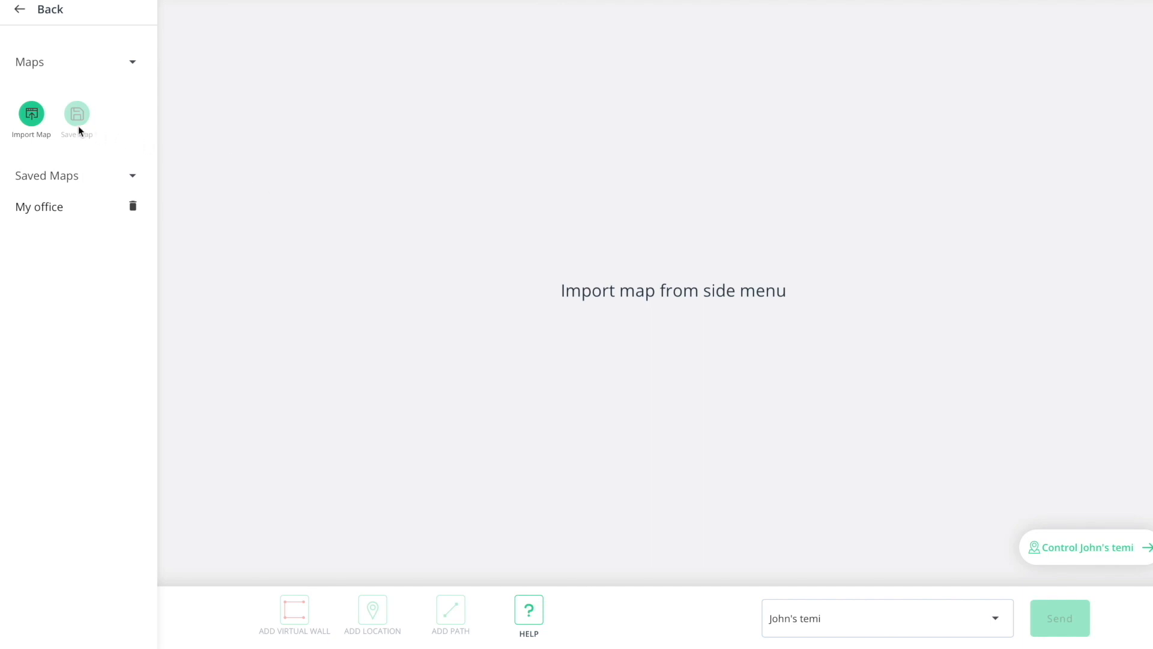
{"action": "left_click", "coordinate": [33, 116]}
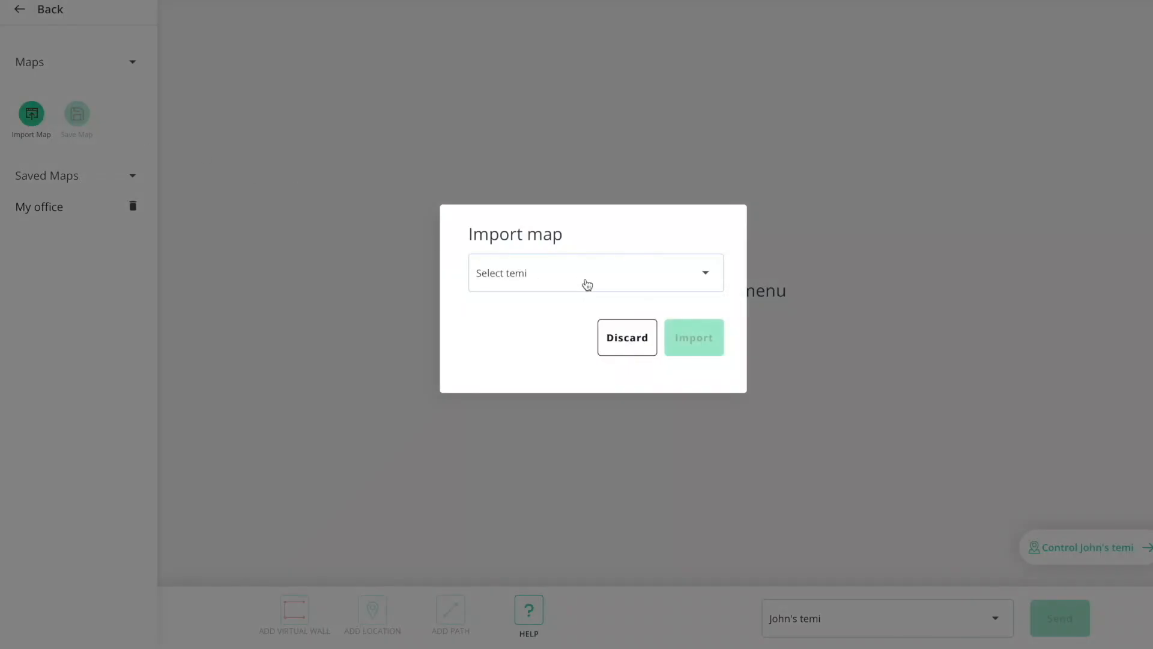
{"action": "left_click", "coordinate": [587, 285]}
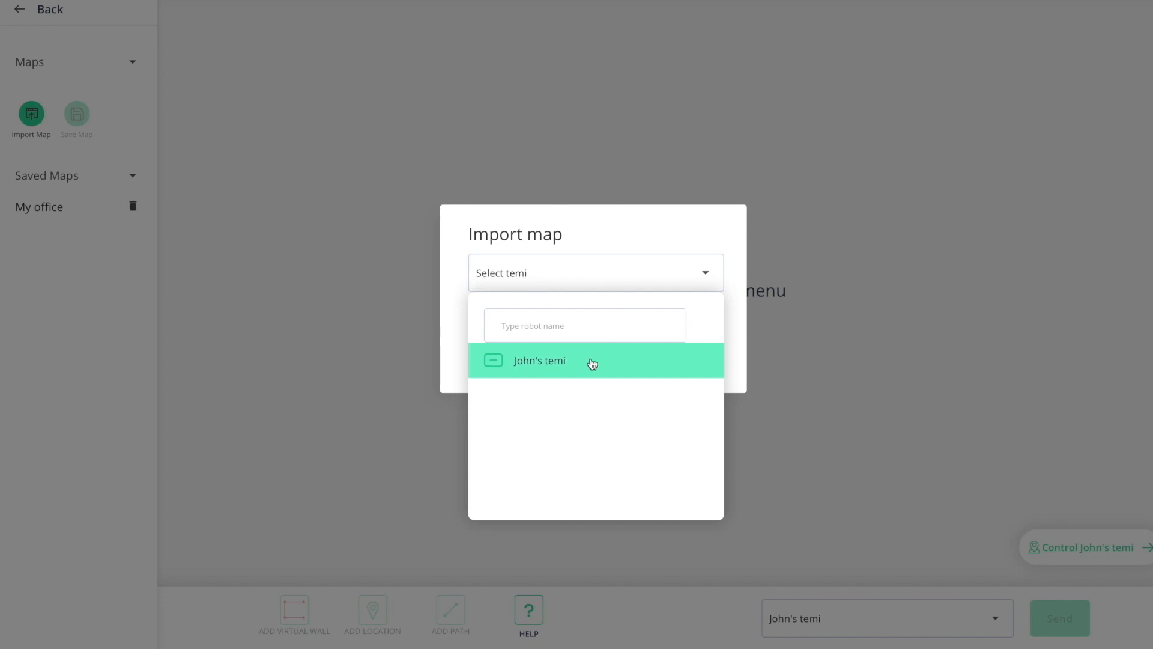
{"action": "left_click", "coordinate": [592, 362]}
{"action": "left_click", "coordinate": [680, 351]}
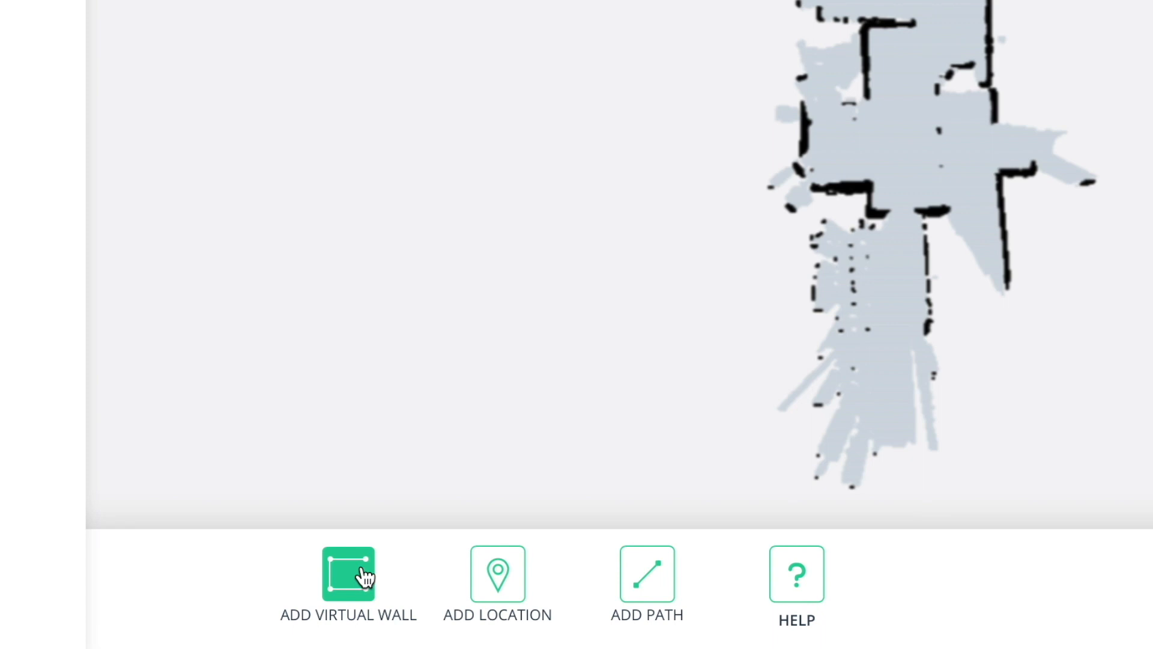
Step: Draw and confirm a three-point virtual wall across the passage near the top of the map
{"action": "left_click", "coordinate": [363, 574]}
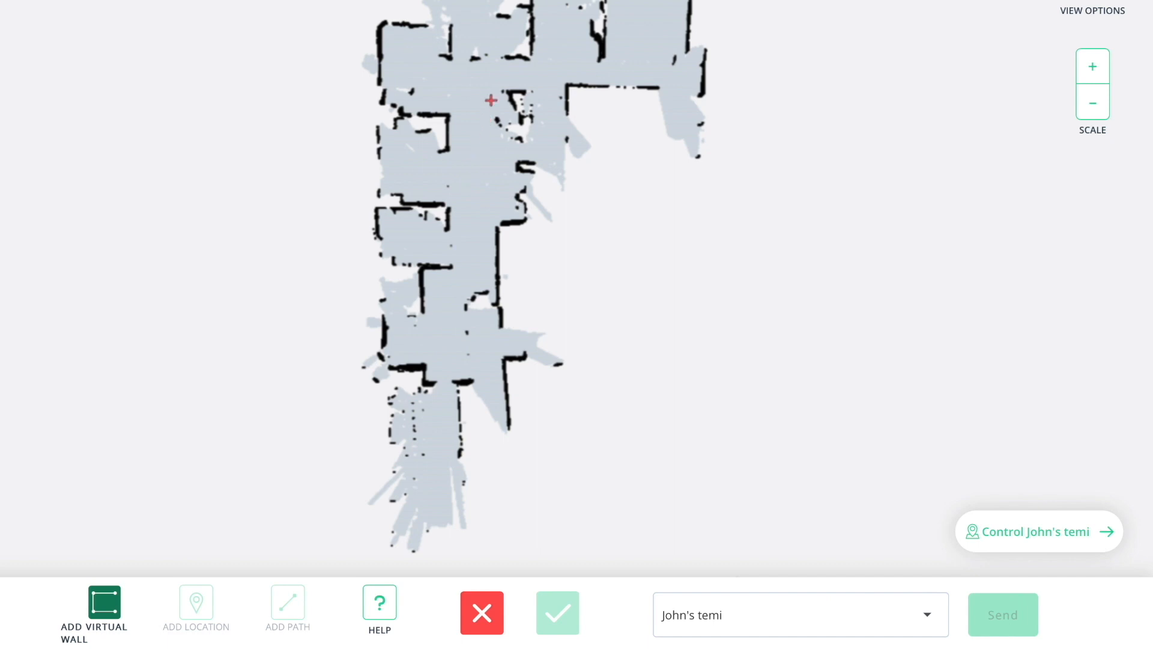
{"action": "left_click", "coordinate": [506, 60]}
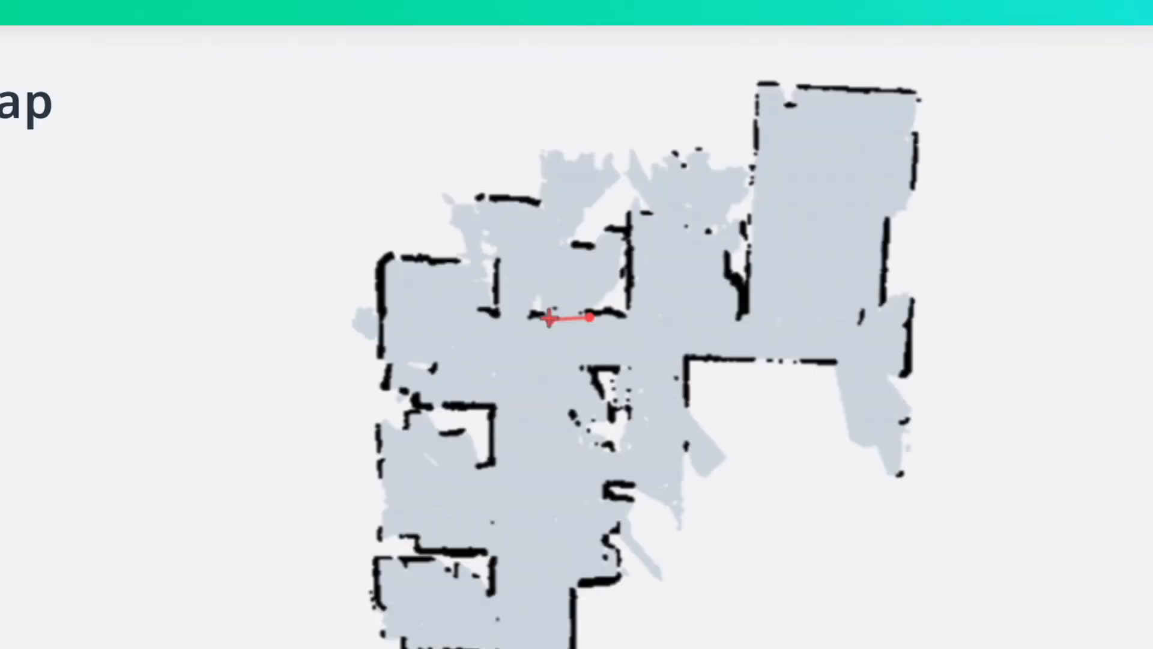
{"action": "left_click", "coordinate": [550, 319]}
{"action": "left_click", "coordinate": [502, 322]}
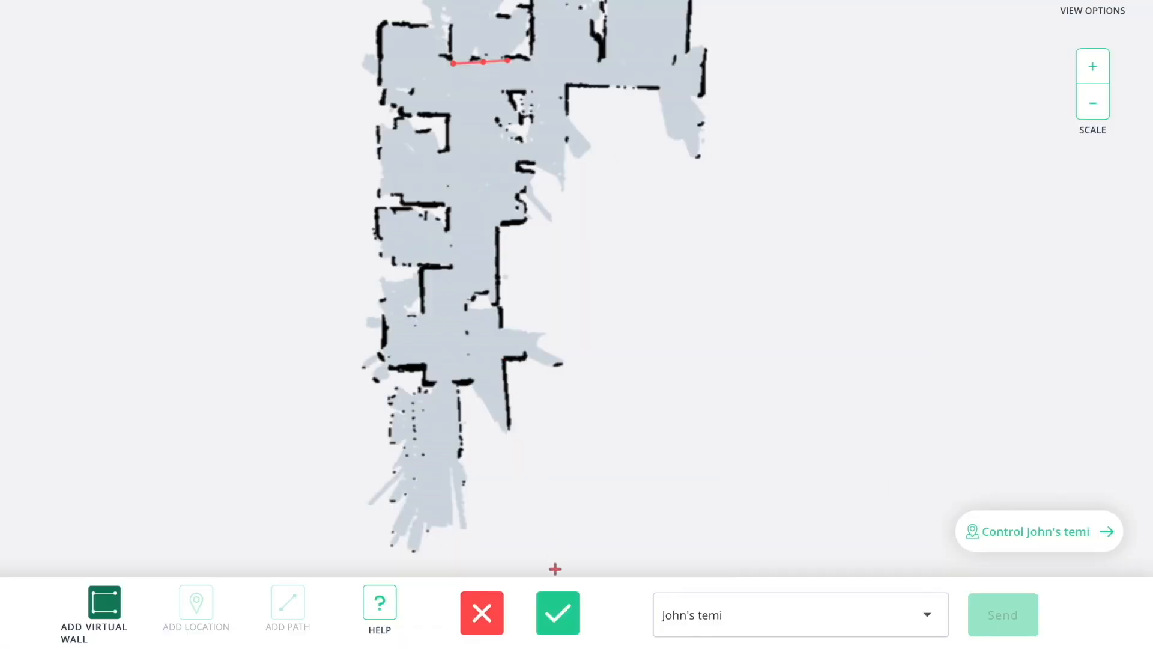
{"action": "left_click", "coordinate": [558, 611]}
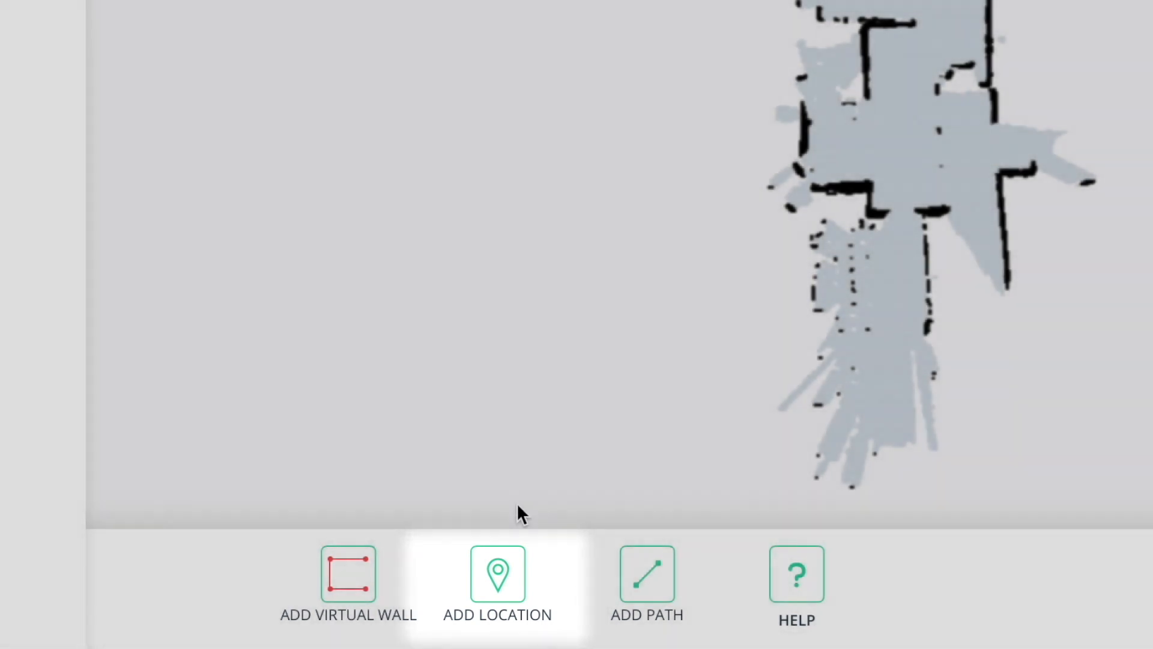
Step: Add a 'Lounge' location pin facing right with a 50° tilt angle
{"action": "left_click", "coordinate": [505, 569]}
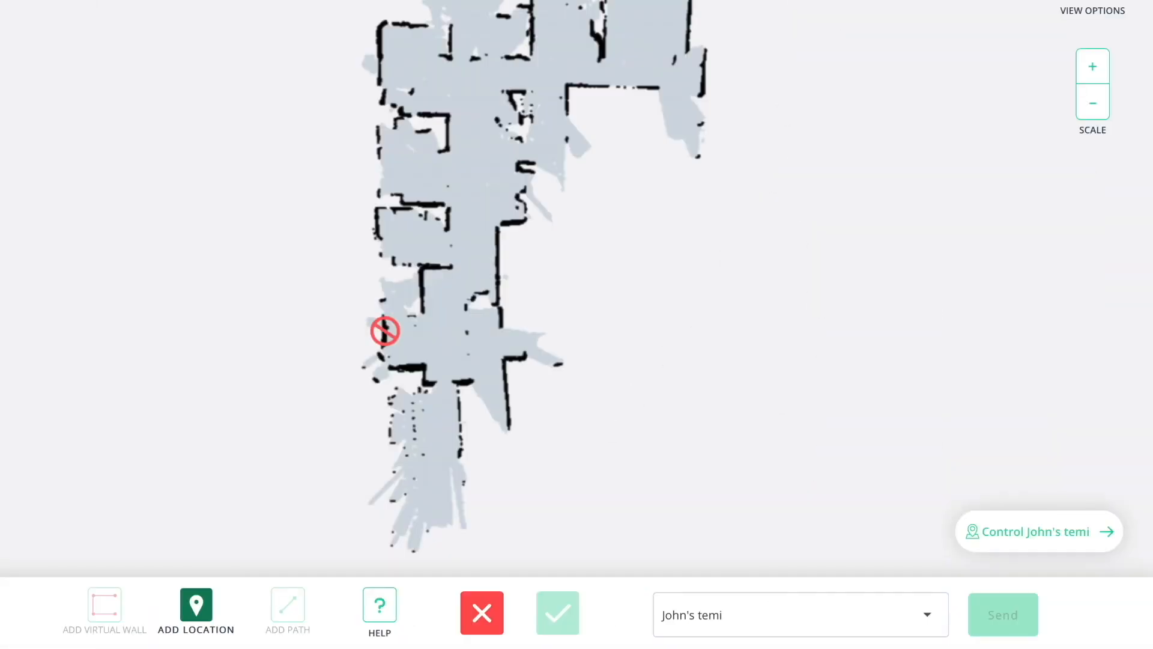
{"action": "left_click", "coordinate": [466, 86]}
{"action": "left_click", "coordinate": [541, 296]}
{"action": "type", "text": "Lounge"}
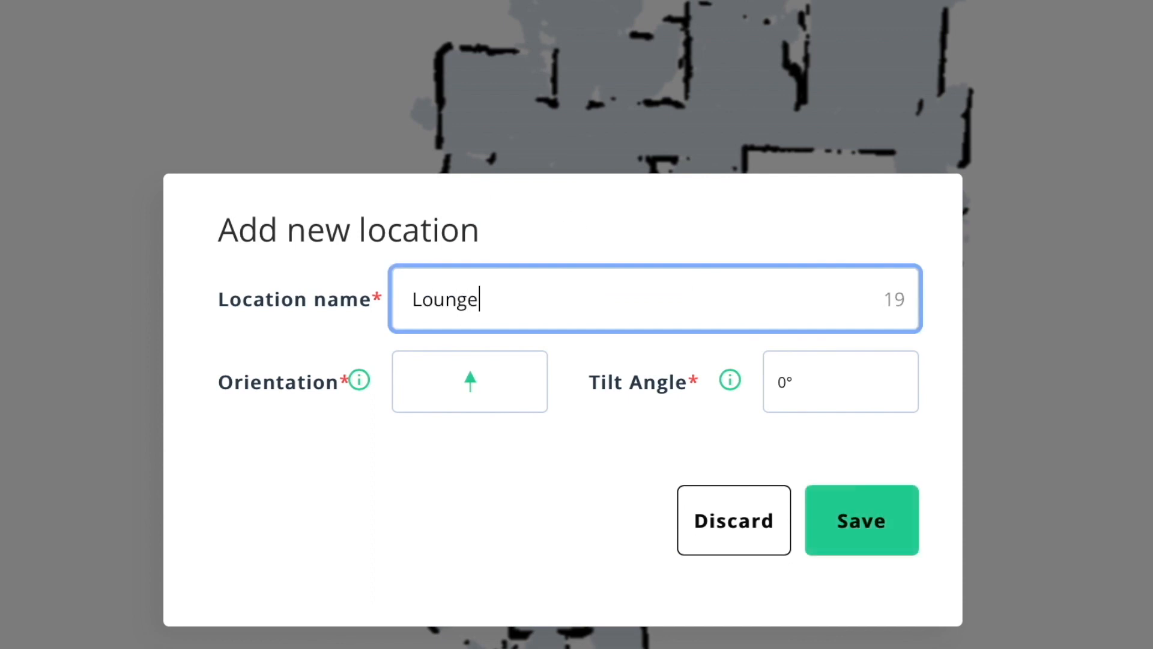
{"action": "left_click", "coordinate": [480, 386]}
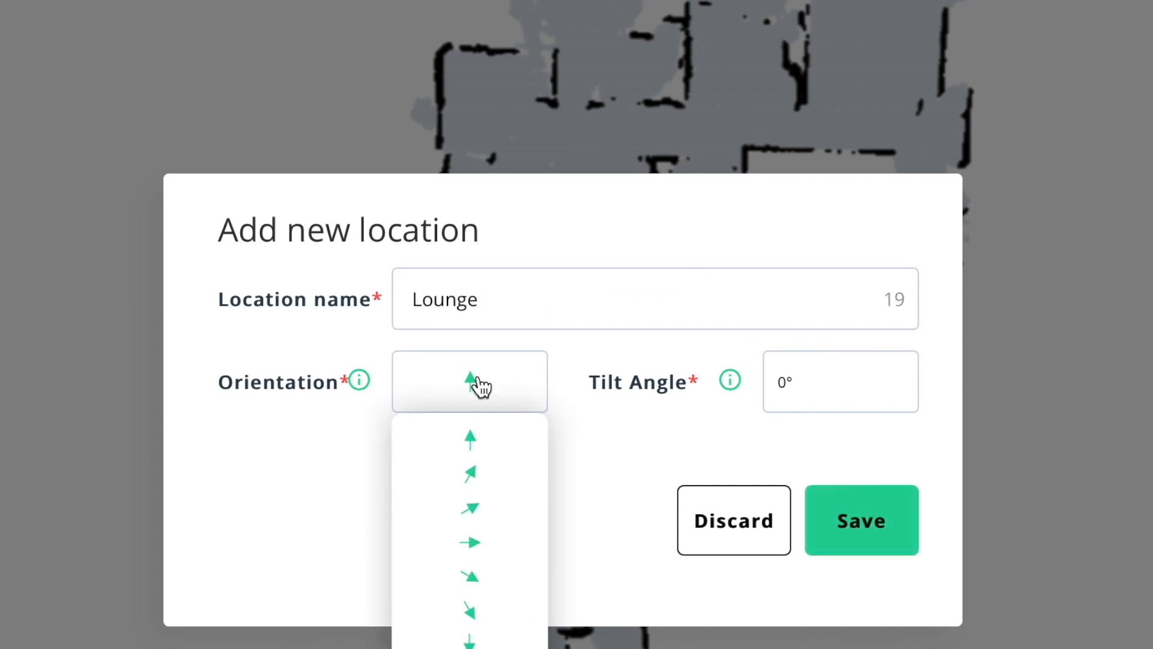
{"action": "left_click", "coordinate": [472, 541]}
{"action": "mouse_move", "coordinate": [361, 387]}
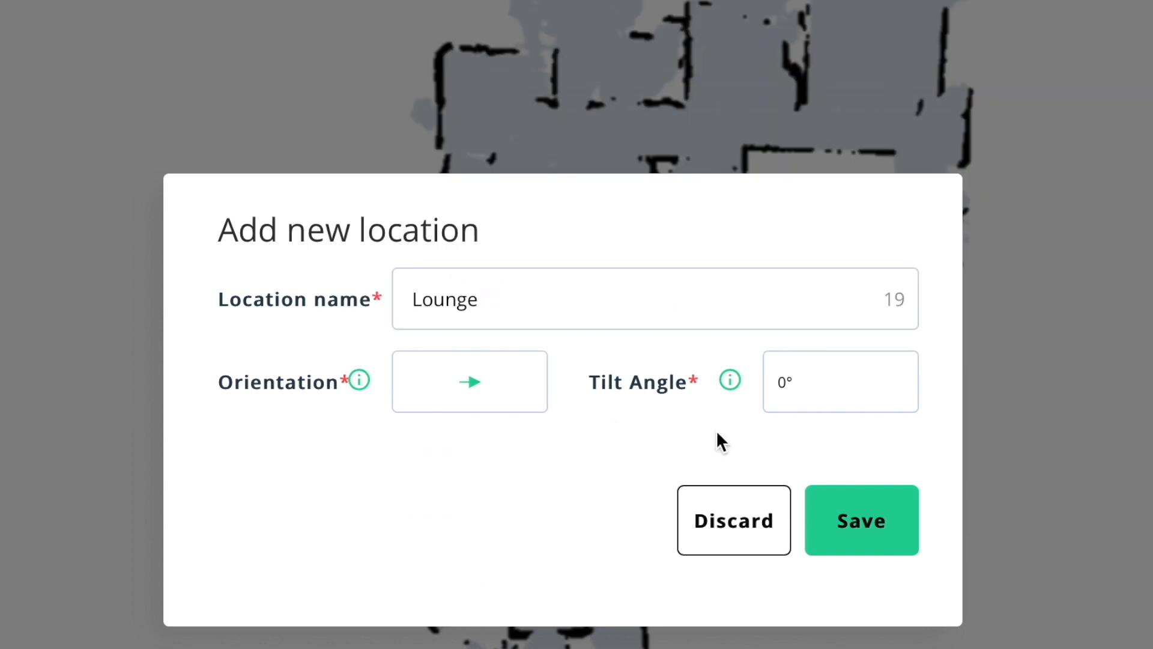
{"action": "left_click", "coordinate": [789, 398]}
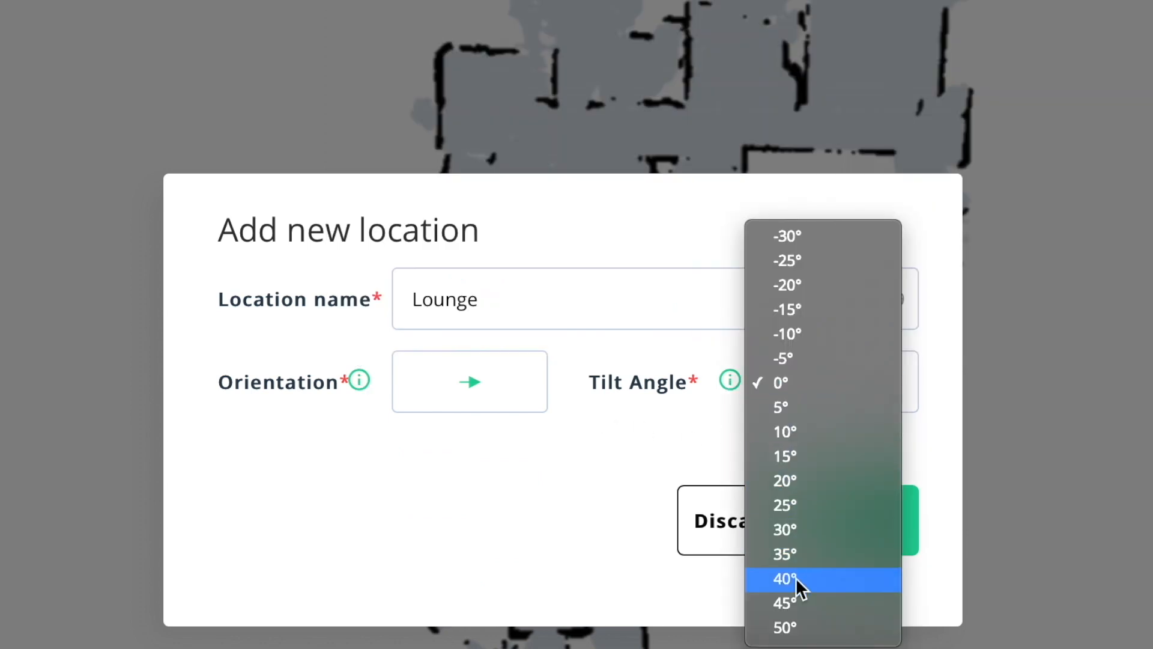
{"action": "left_click", "coordinate": [799, 626]}
{"action": "left_click", "coordinate": [850, 543]}
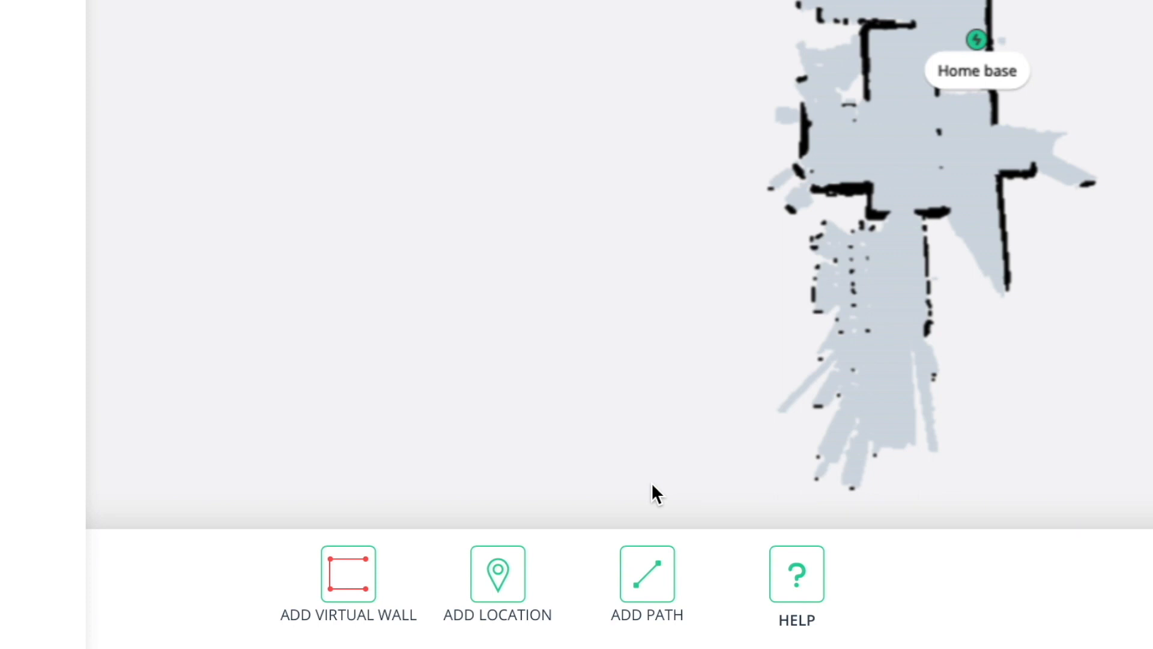
Step: Draw and confirm a path from the Lounge down the corridor to the Home base
{"action": "left_click", "coordinate": [645, 574]}
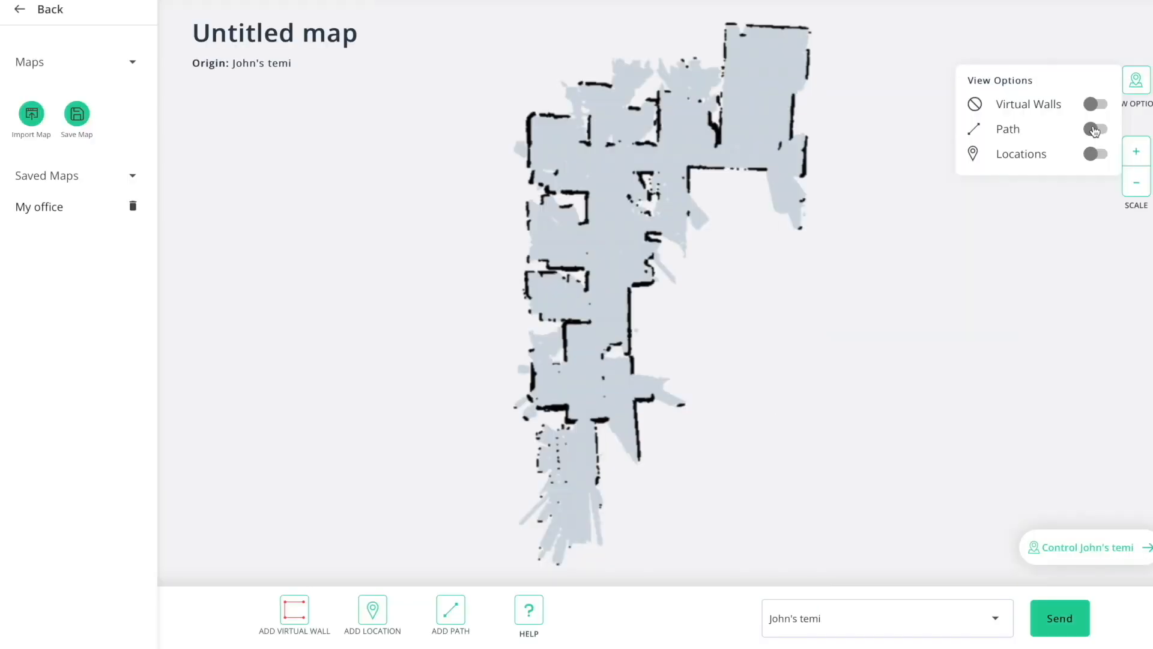
{"action": "left_click", "coordinate": [1095, 129]}
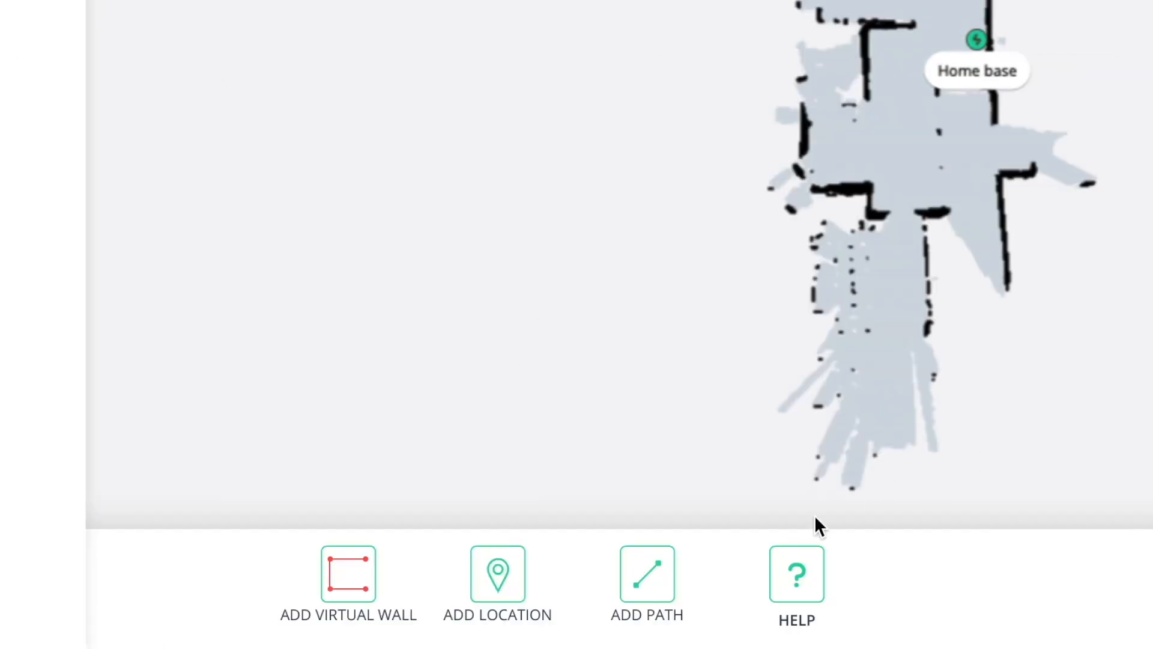
{"action": "left_click", "coordinate": [454, 616]}
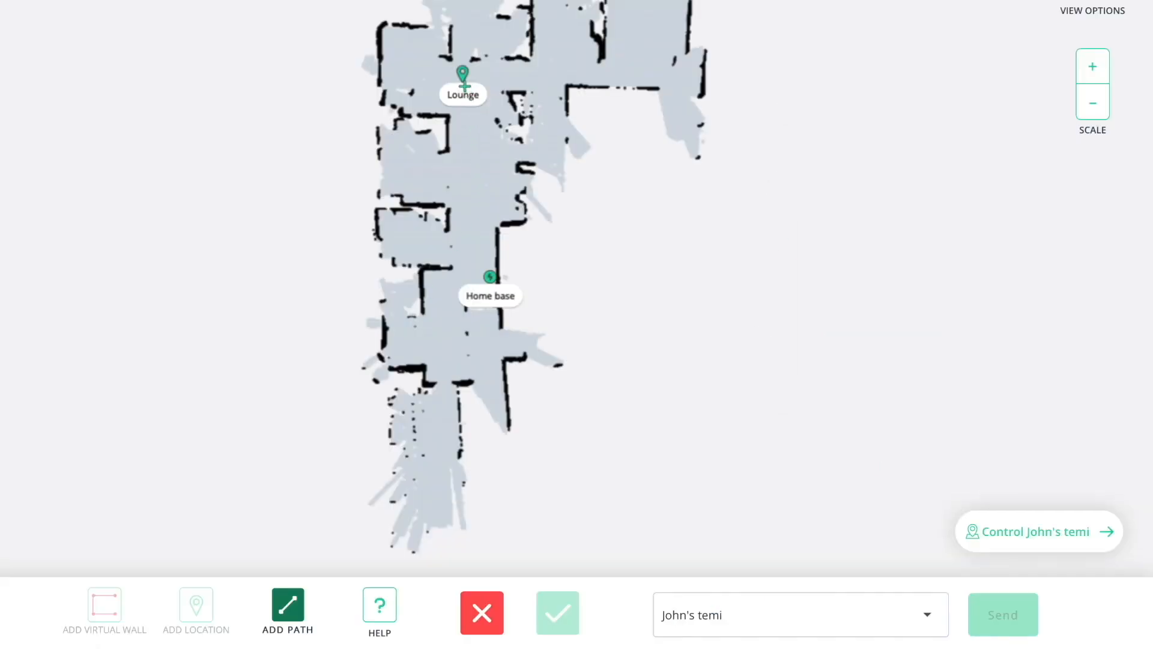
{"action": "left_click", "coordinate": [465, 88]}
{"action": "left_click", "coordinate": [466, 128]}
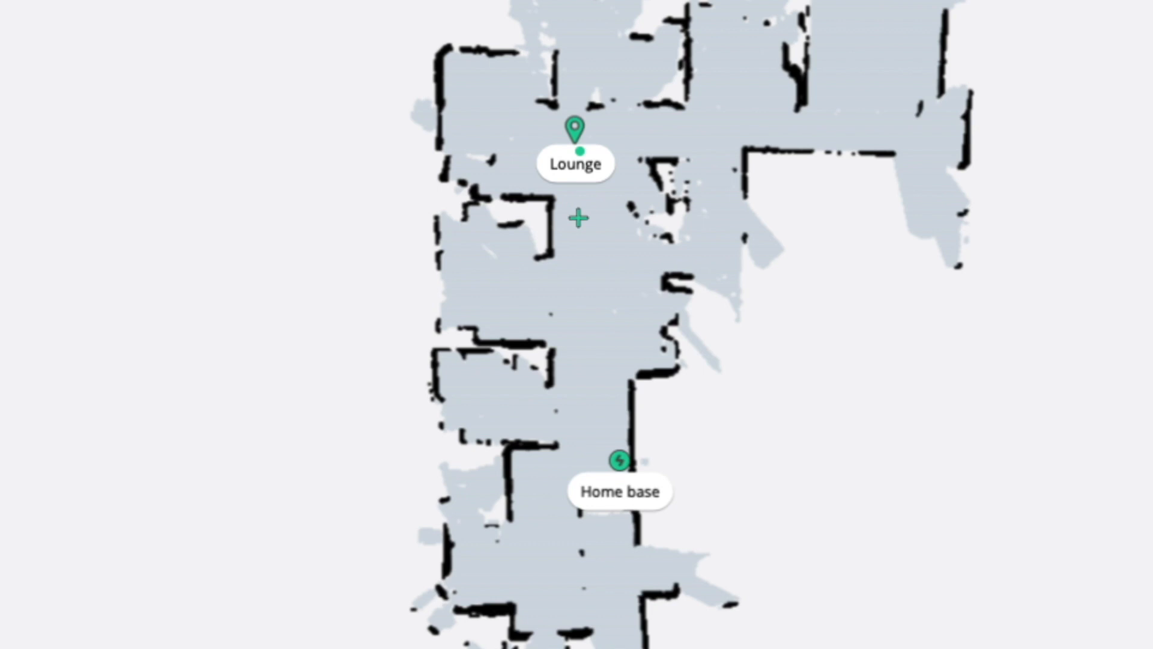
{"action": "left_click", "coordinate": [579, 270]}
{"action": "left_click", "coordinate": [587, 323]}
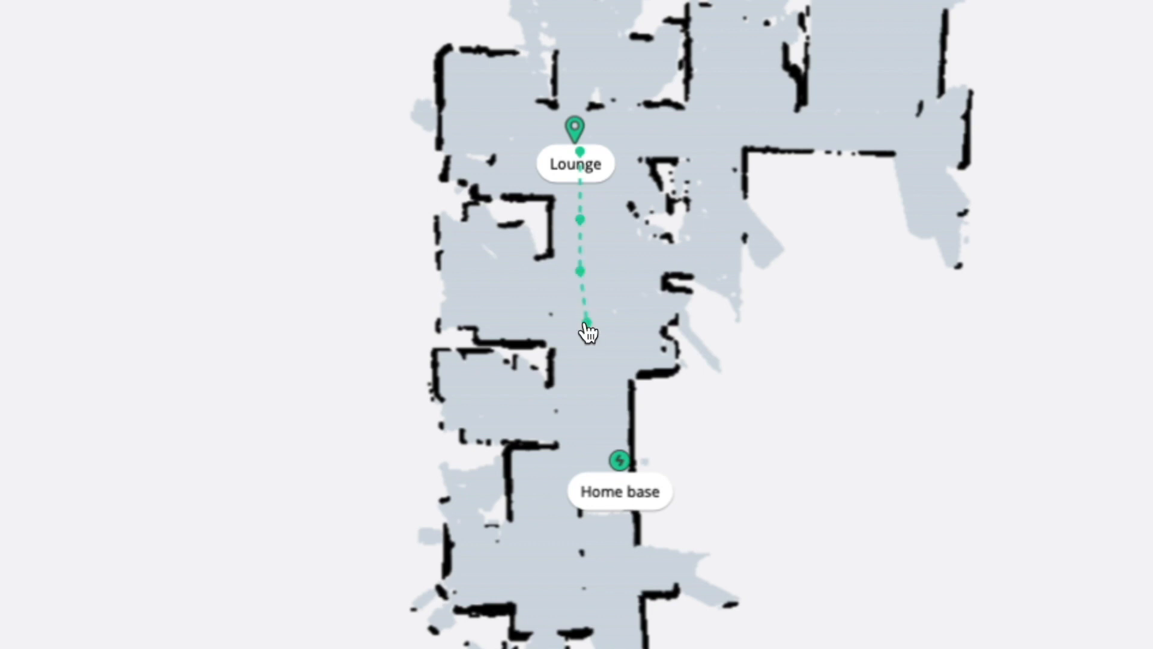
{"action": "left_click", "coordinate": [594, 378]}
{"action": "left_click", "coordinate": [604, 414]}
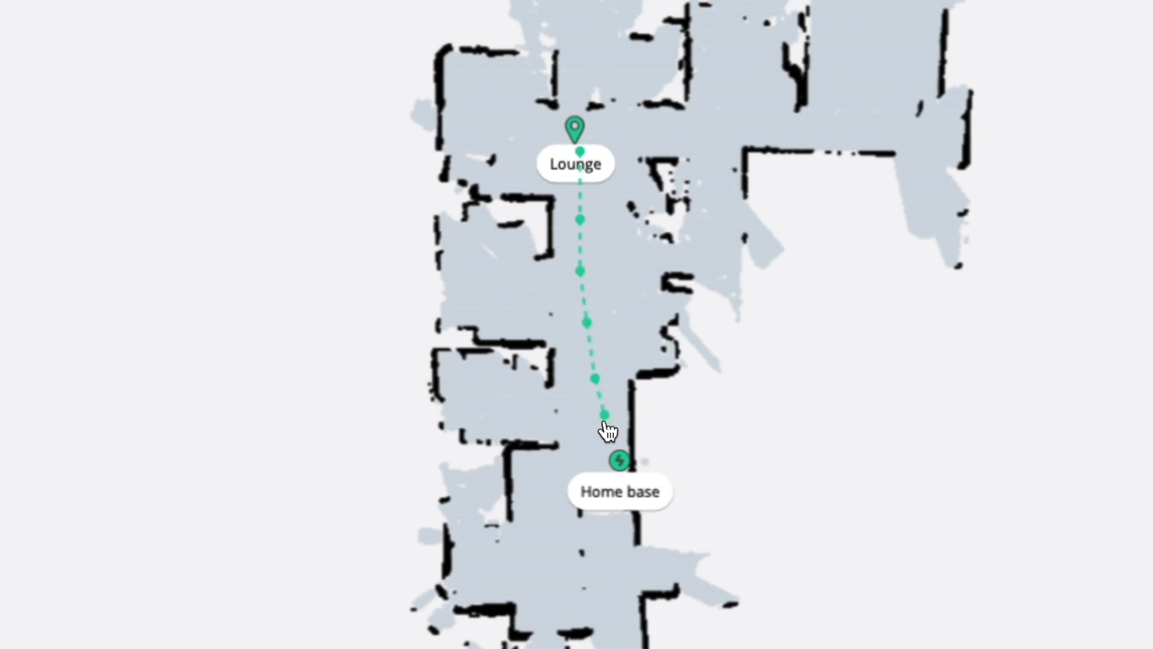
{"action": "left_click", "coordinate": [619, 460]}
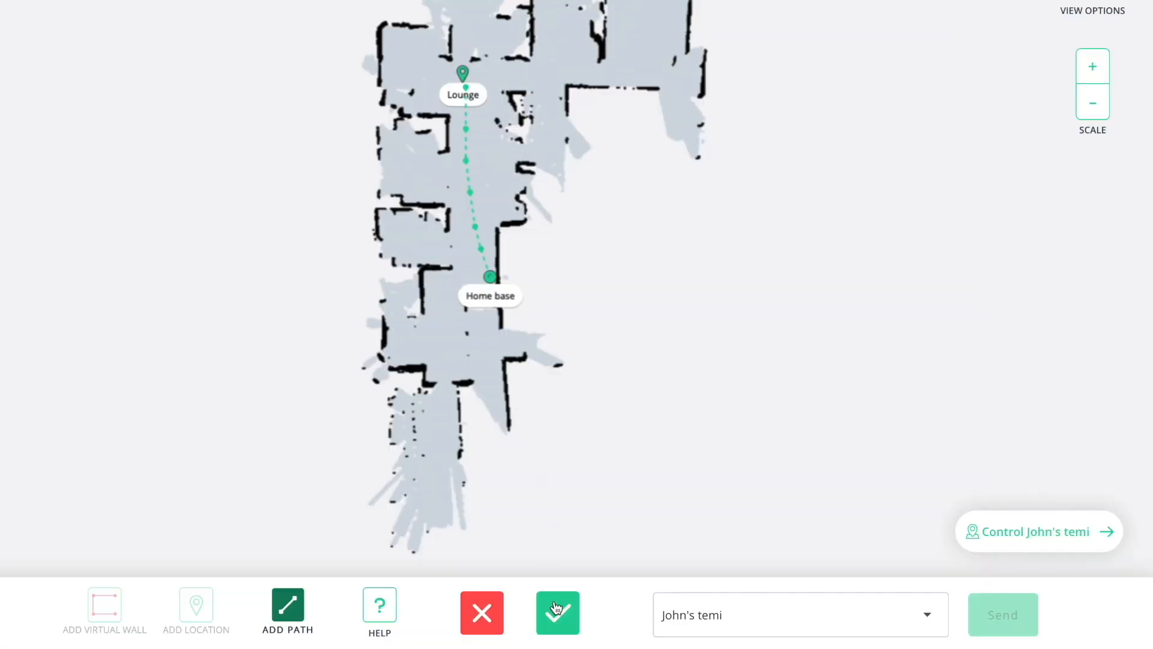
{"action": "left_click", "coordinate": [556, 608]}
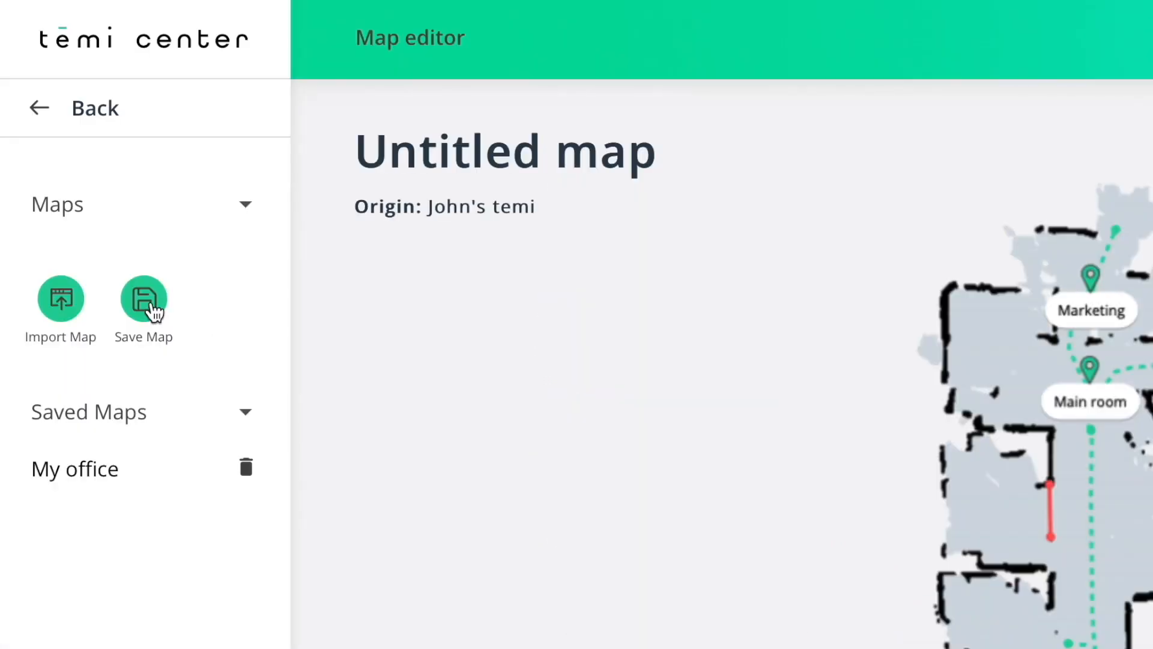
Step: Save the edited map under the name 'My new map'
{"action": "left_click", "coordinate": [150, 309]}
{"action": "left_click_drag", "start_coordinate": [526, 309], "coordinate": [355, 291]}
{"action": "type", "text": "My new map"}
{"action": "left_click", "coordinate": [765, 422]}
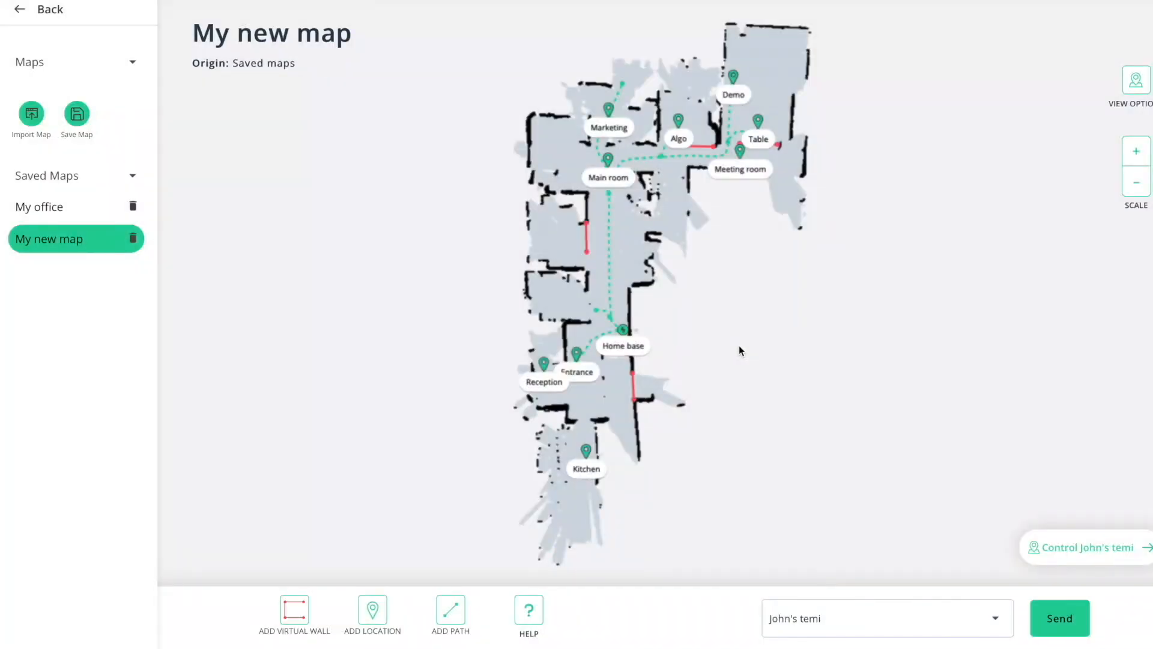
Step: Send the saved map to the robot
{"action": "left_click", "coordinate": [995, 618]}
{"action": "left_click", "coordinate": [879, 447]}
{"action": "left_click", "coordinate": [1060, 619]}
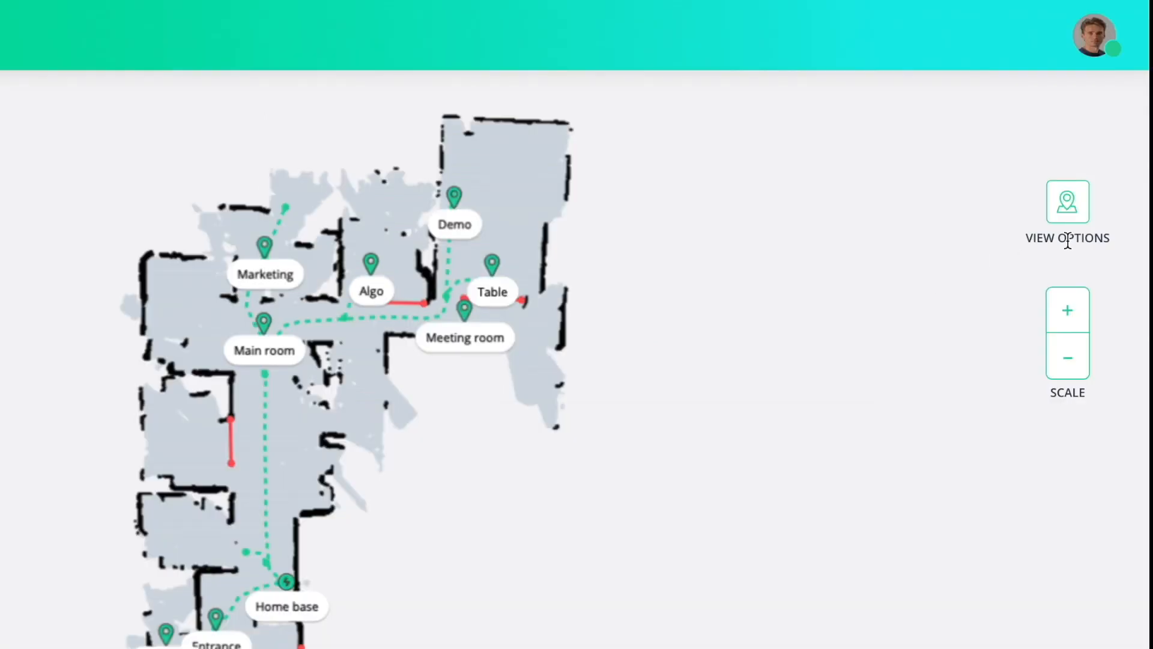
Step: Turn off Virtual Walls, Path and Locations in View Options and enlarge the map view
{"action": "left_click", "coordinate": [1079, 211]}
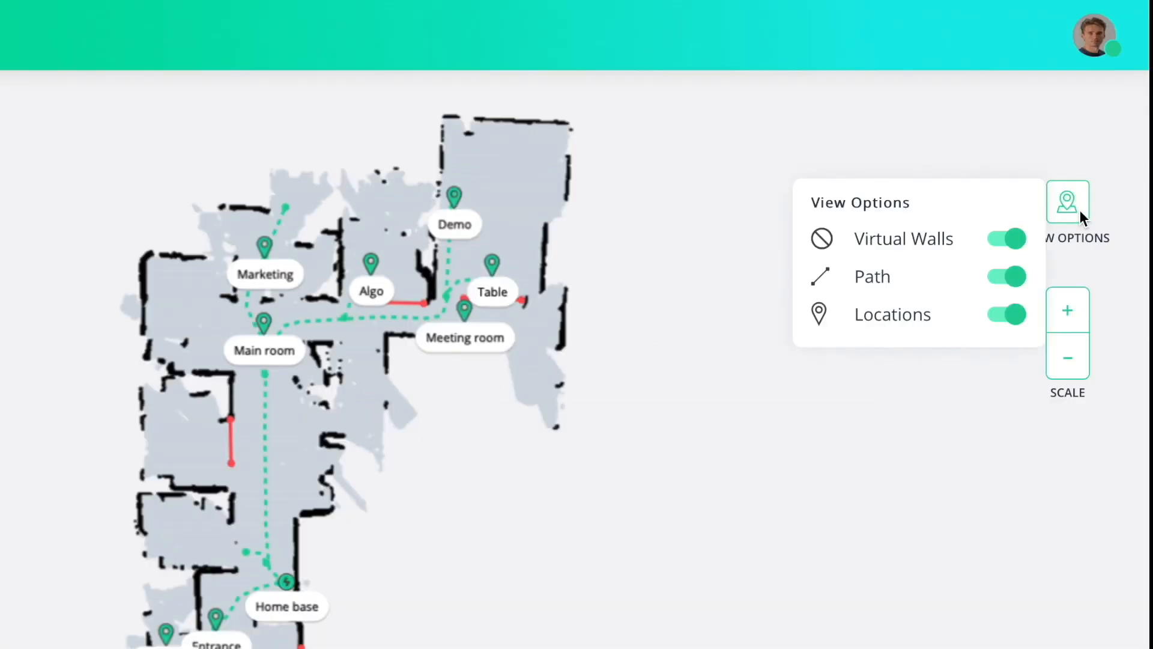
{"action": "left_click", "coordinate": [1080, 211]}
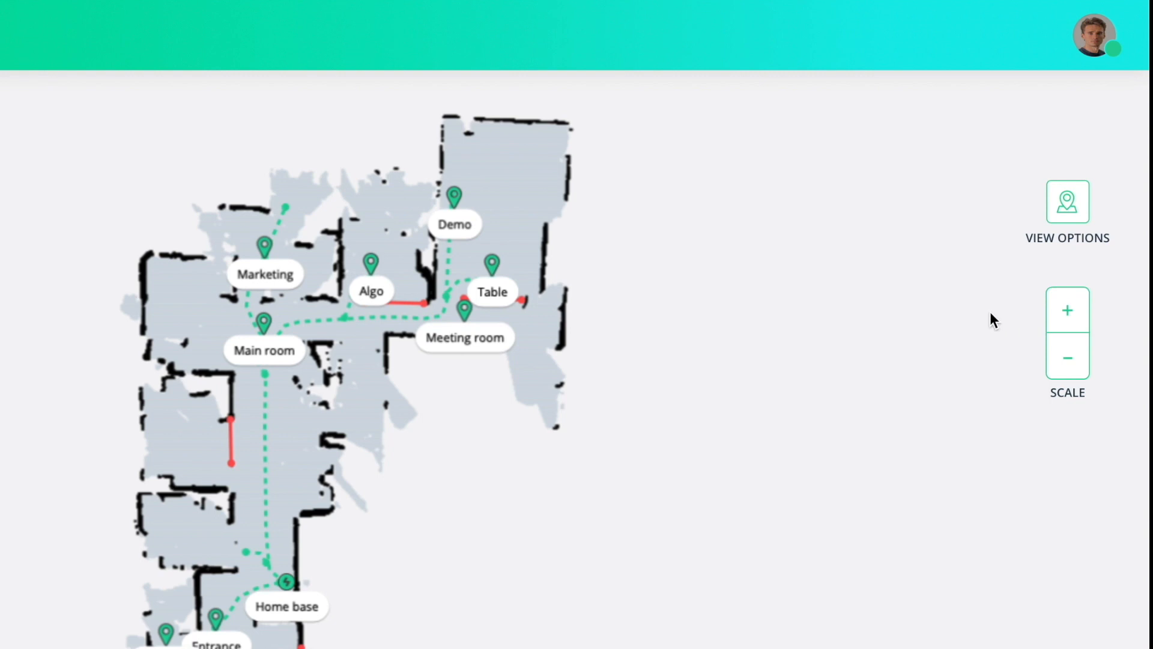
{"action": "left_click", "coordinate": [1072, 215]}
{"action": "left_click", "coordinate": [1010, 240]}
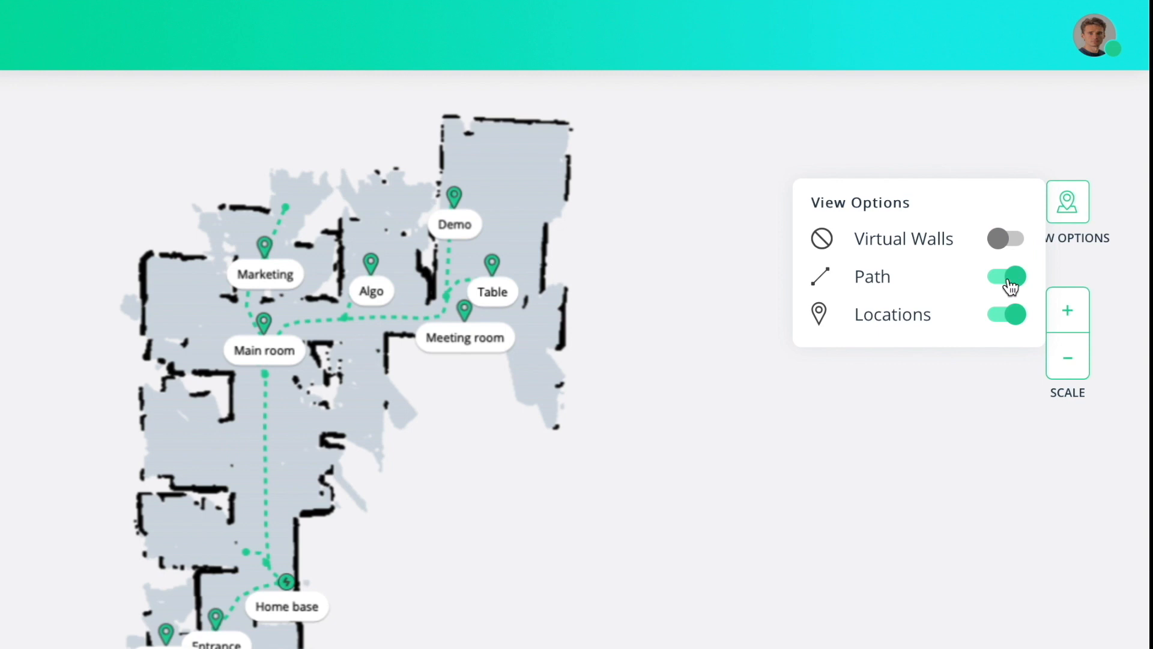
{"action": "left_click", "coordinate": [1008, 278]}
{"action": "left_click", "coordinate": [1010, 326]}
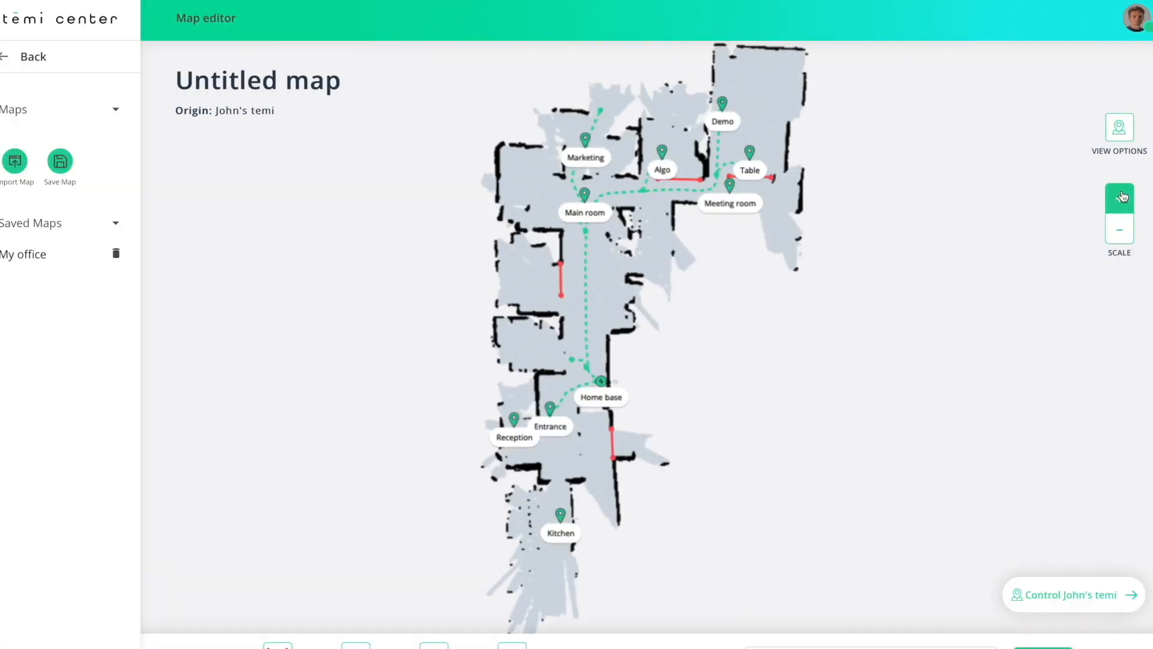
{"action": "left_click", "coordinate": [1119, 198]}
{"action": "left_click", "coordinate": [1119, 198]}
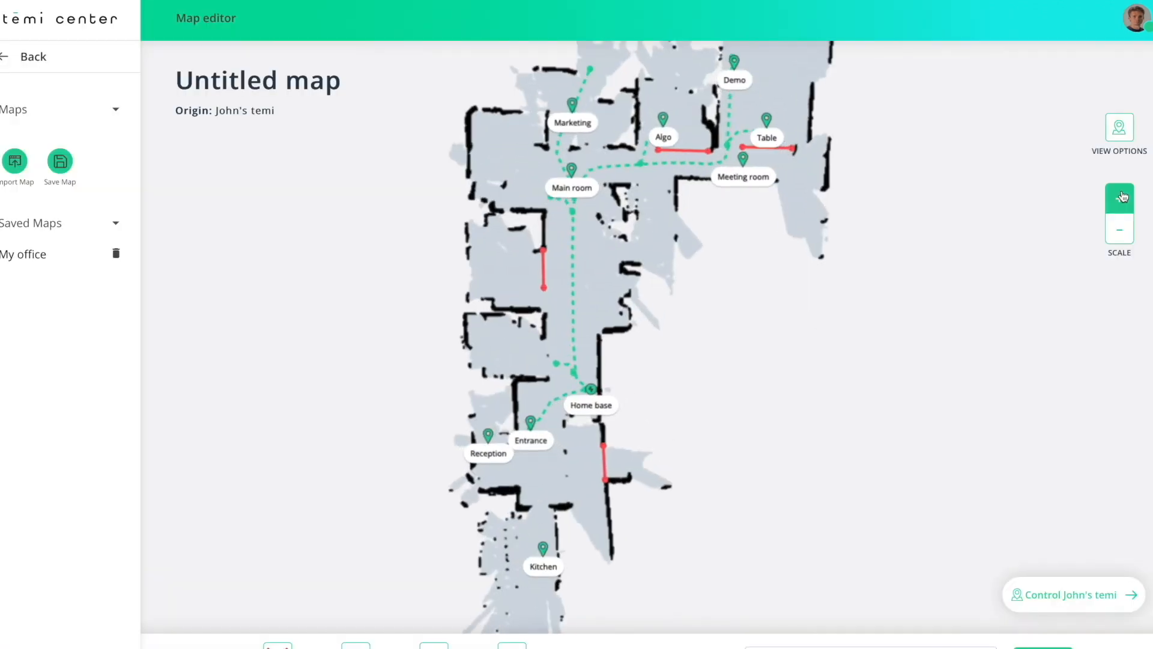
{"action": "scroll", "coordinate": [669, 363], "scroll_direction": "down", "scroll_amount": 3}
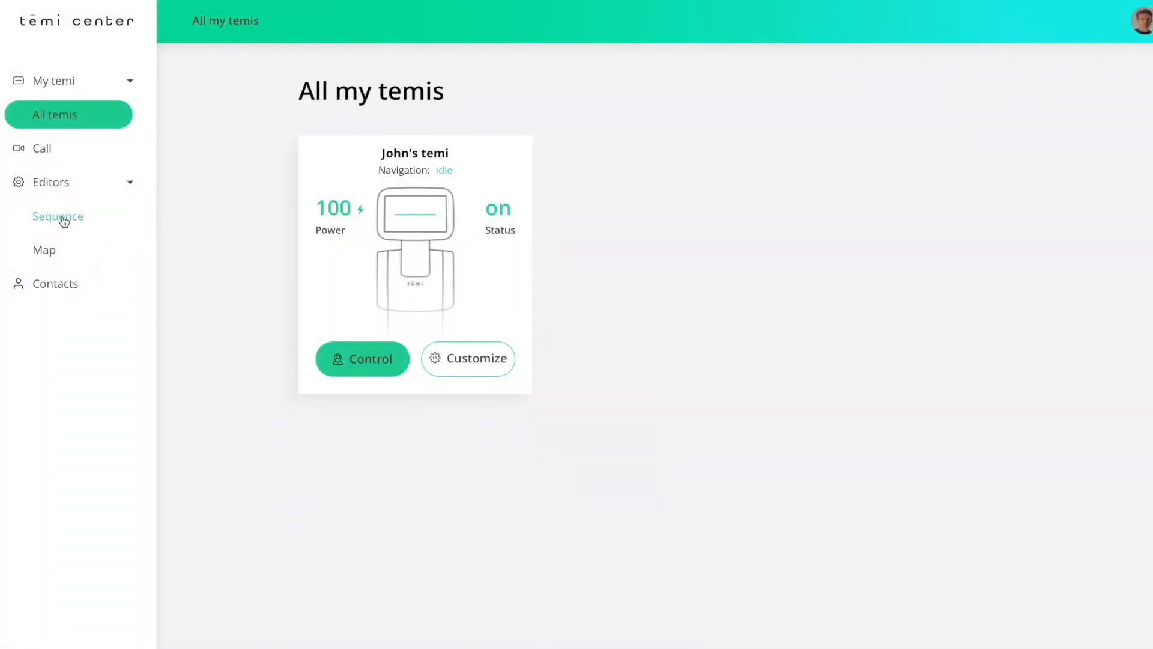
Step: Start a new sequence named Welcome with the description 'Welcome Sequence'
{"action": "left_click", "coordinate": [63, 218]}
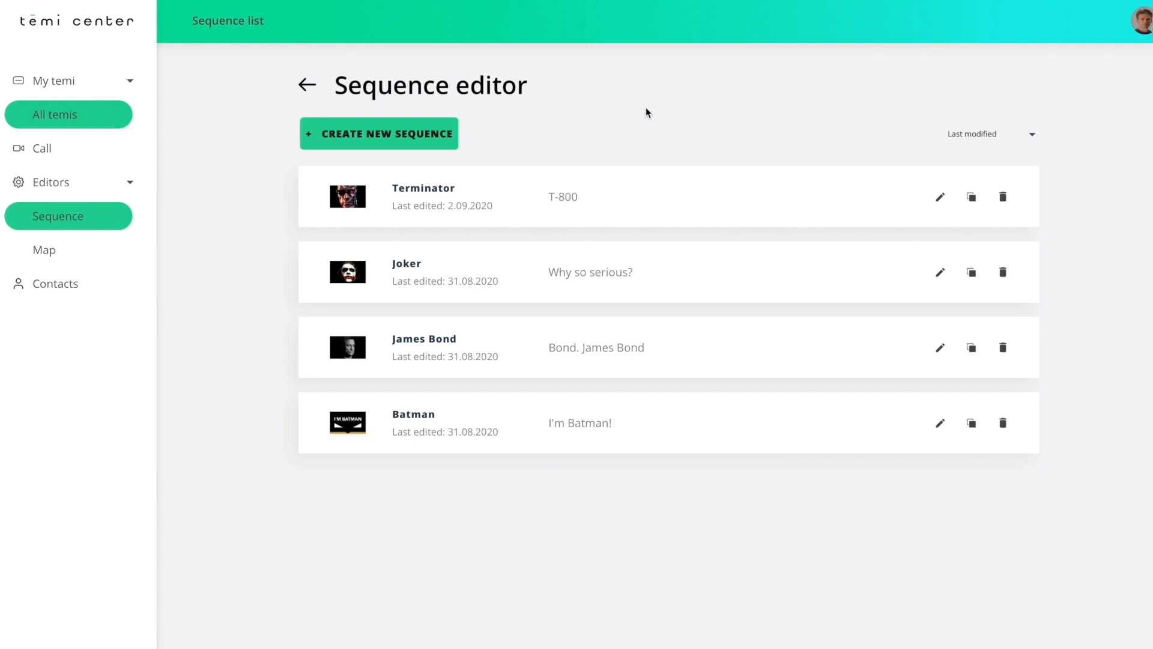
{"action": "left_click", "coordinate": [451, 141]}
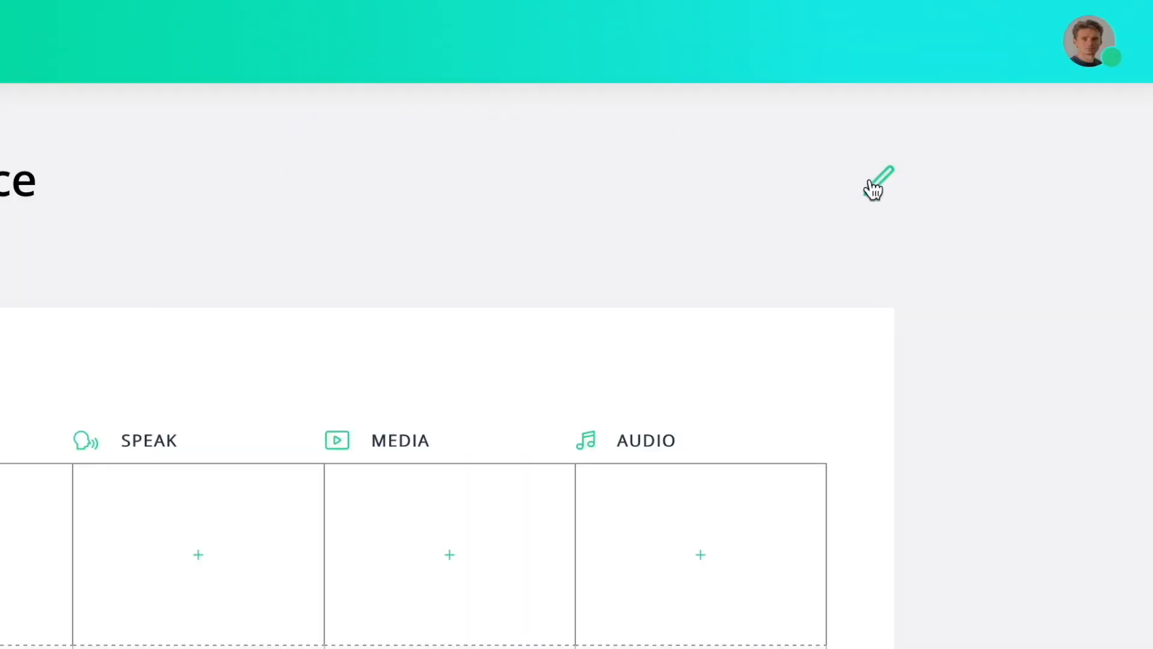
{"action": "left_click", "coordinate": [1030, 96]}
{"action": "type", "text": "Welcome"}
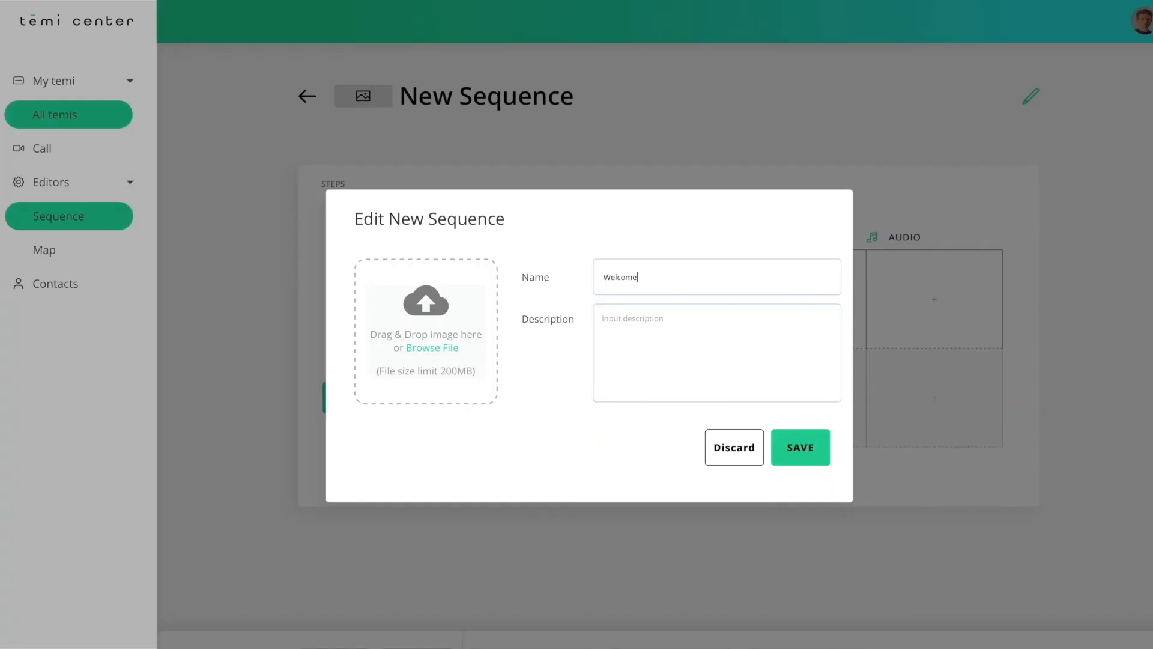
{"action": "left_click", "coordinate": [768, 334]}
{"action": "type", "text": "Welcome Sequence"}
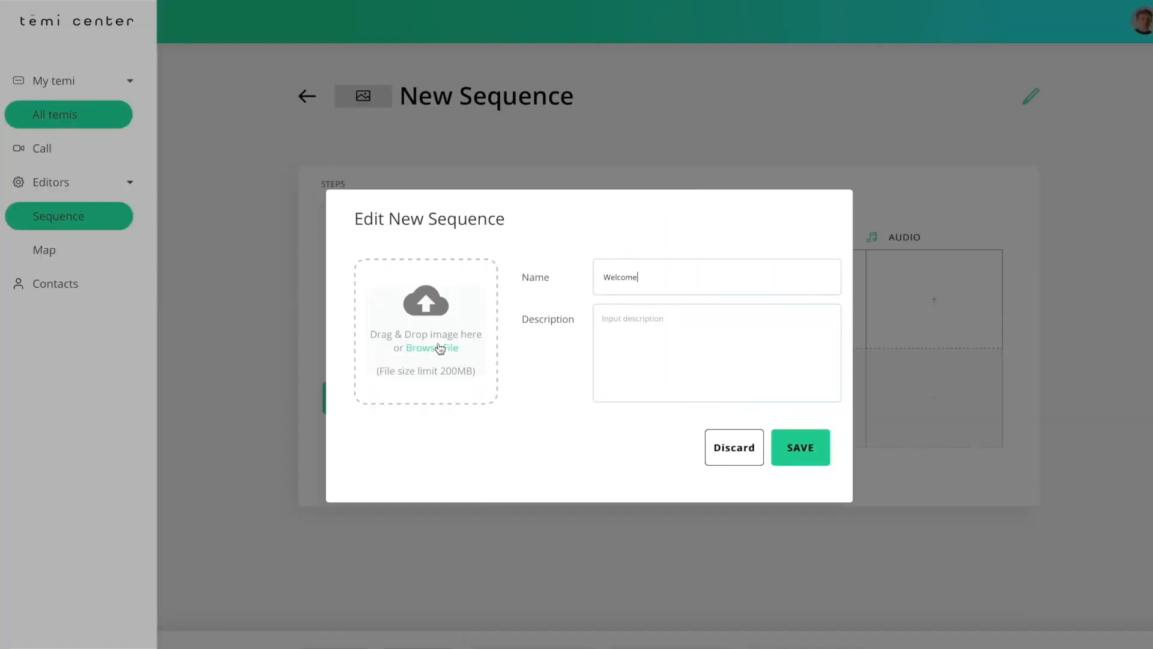
Step: Upload the Welcome Wallpaper cover image and save the sequence details
{"action": "left_click", "coordinate": [438, 344]}
{"action": "left_click", "coordinate": [377, 65]}
{"action": "left_click", "coordinate": [914, 342]}
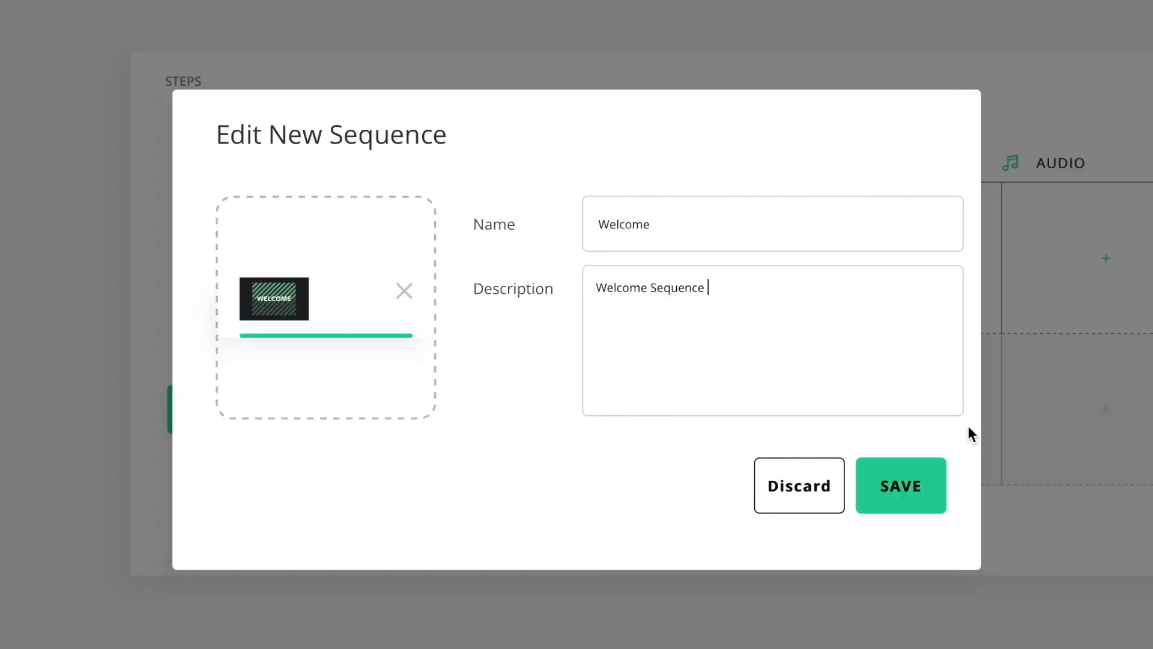
{"action": "left_click", "coordinate": [907, 486]}
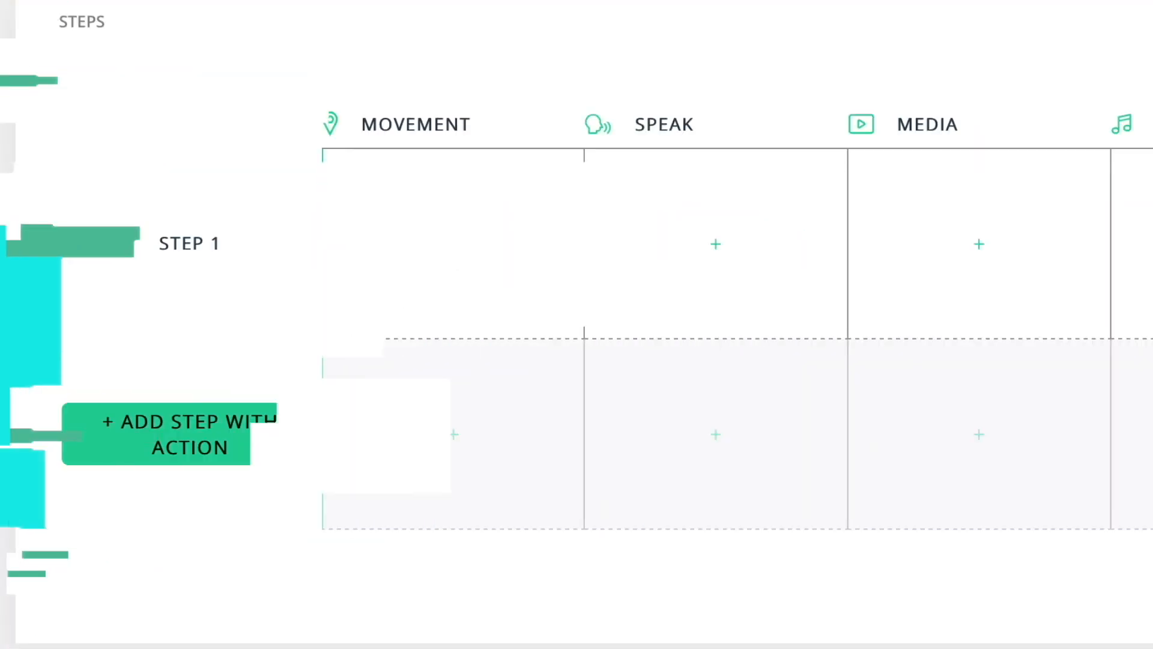
Step: Add a movement action to Step 1 sending the robot to the entrance
{"action": "left_click", "coordinate": [455, 252]}
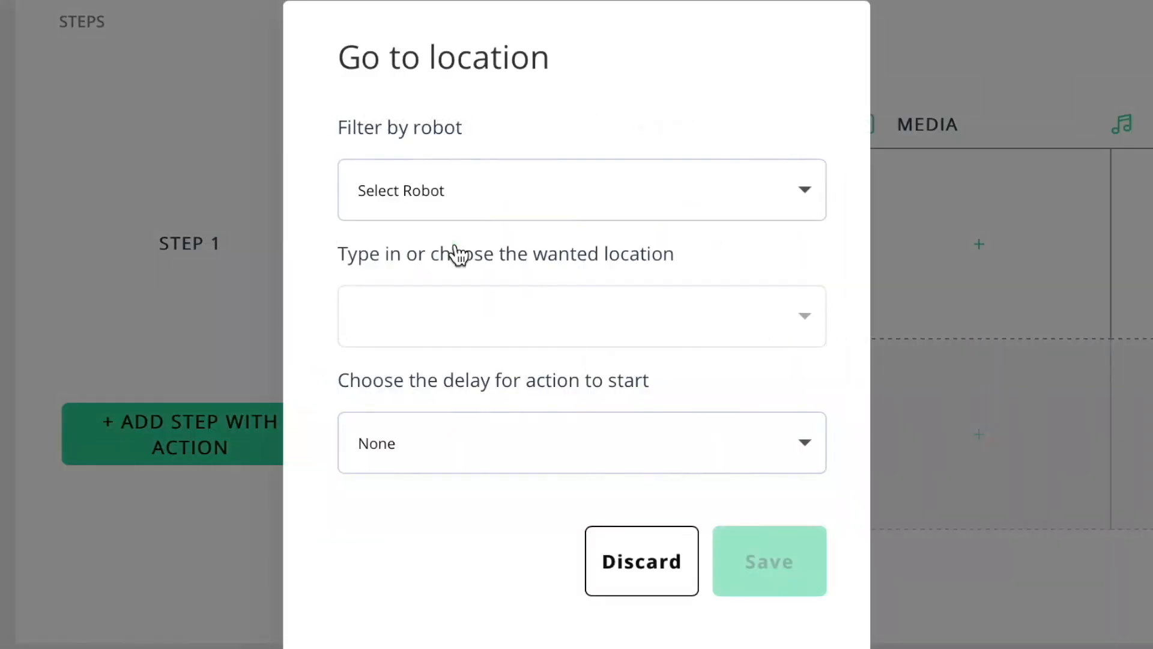
{"action": "left_click", "coordinate": [532, 199]}
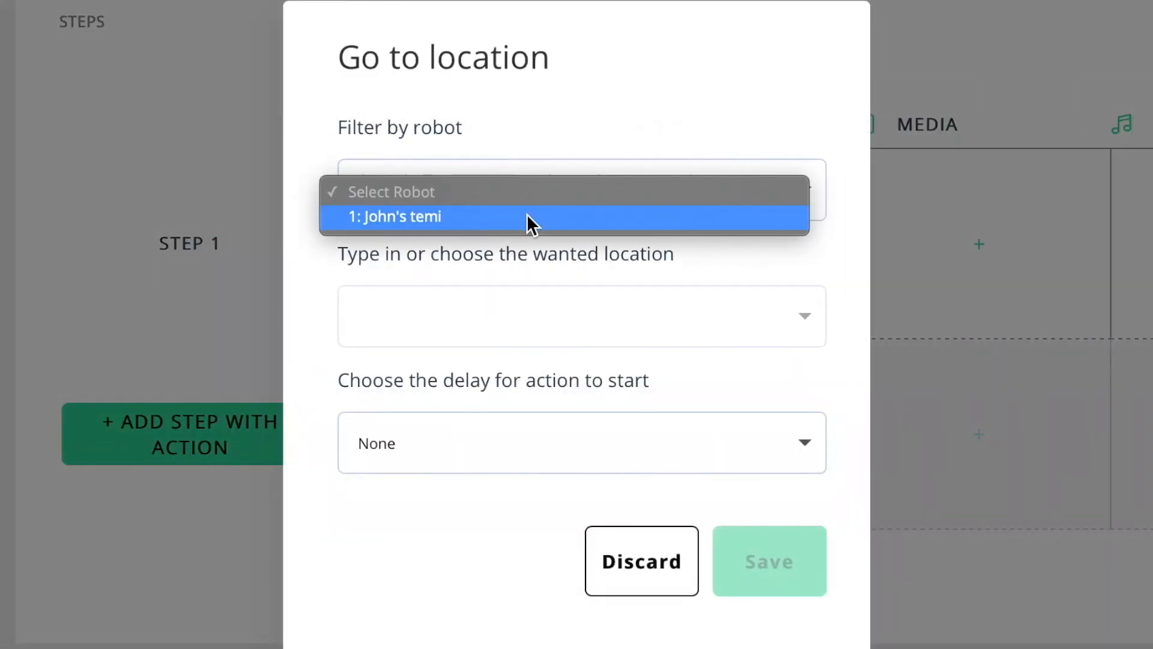
{"action": "left_click", "coordinate": [527, 216]}
{"action": "left_click", "coordinate": [516, 308]}
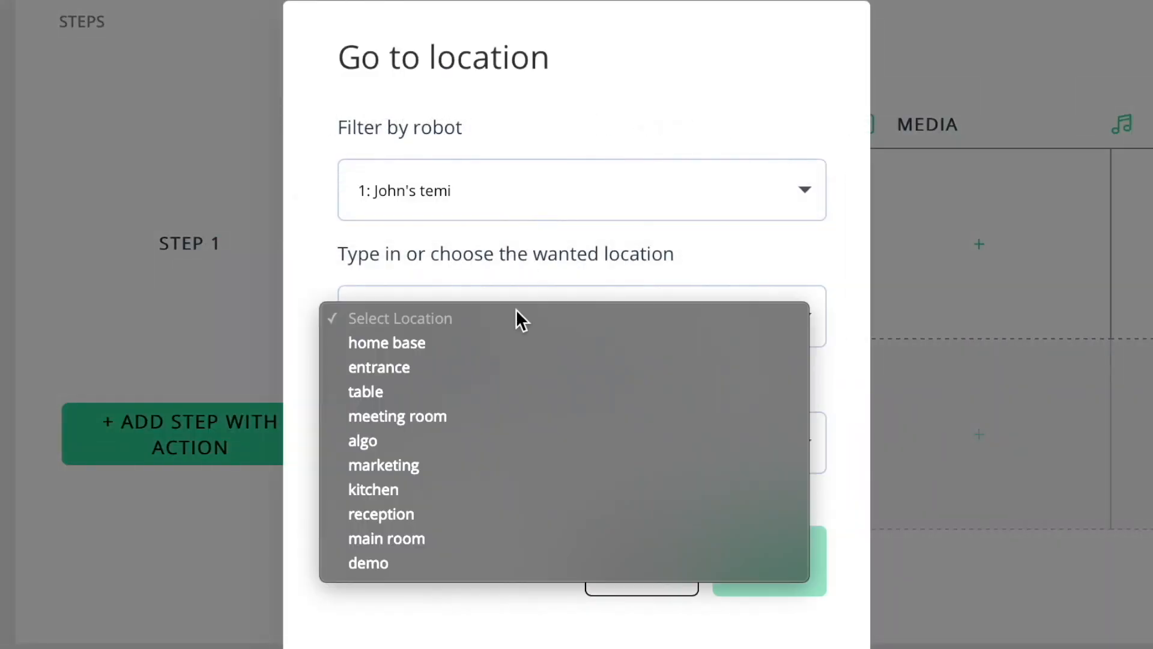
{"action": "left_click", "coordinate": [506, 367]}
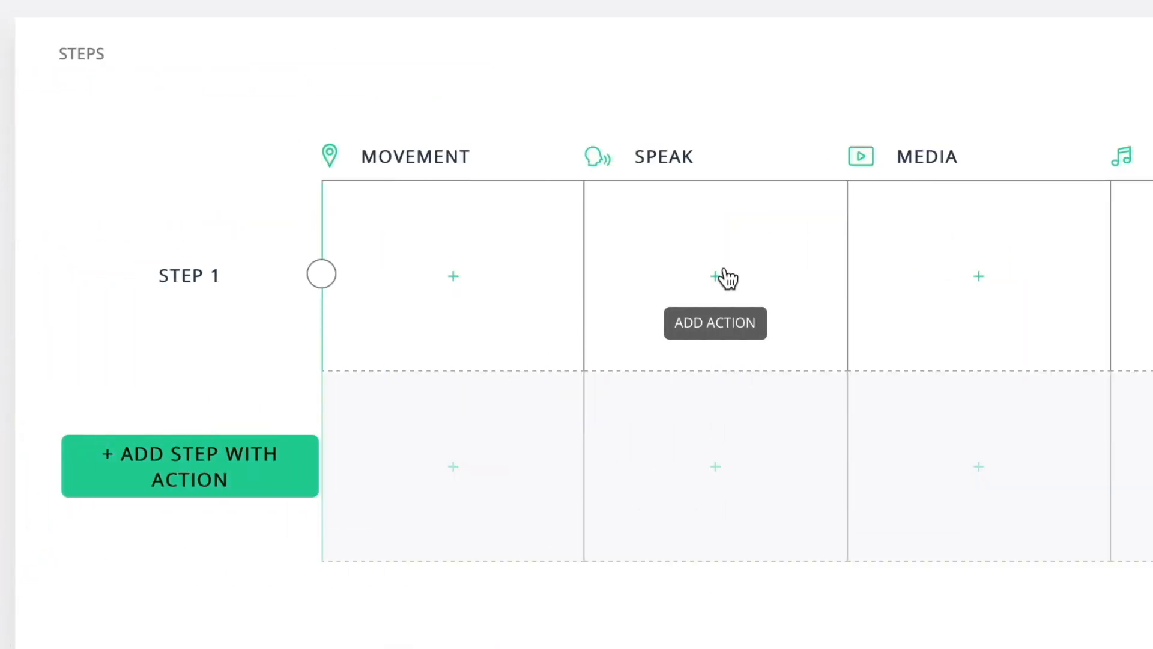
Step: Add a speech action 'Hi and welcome to my office' shown on the robot's screen
{"action": "left_click", "coordinate": [721, 275]}
{"action": "type", "text": "Hi and "}
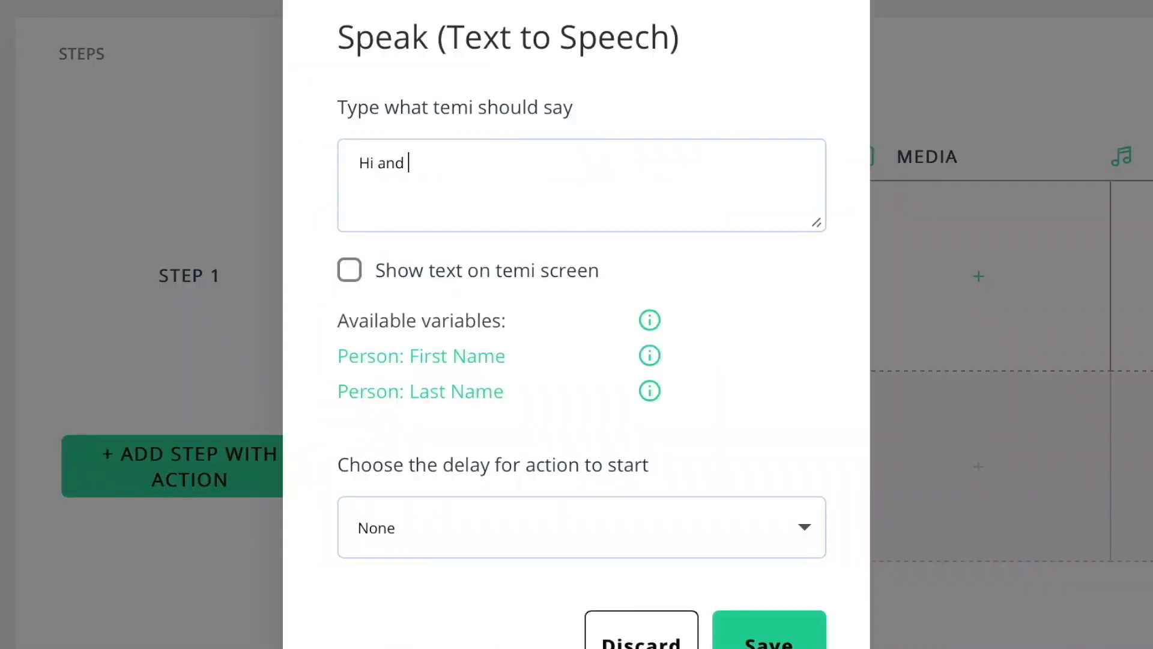
{"action": "type", "text": "welcome to my office"}
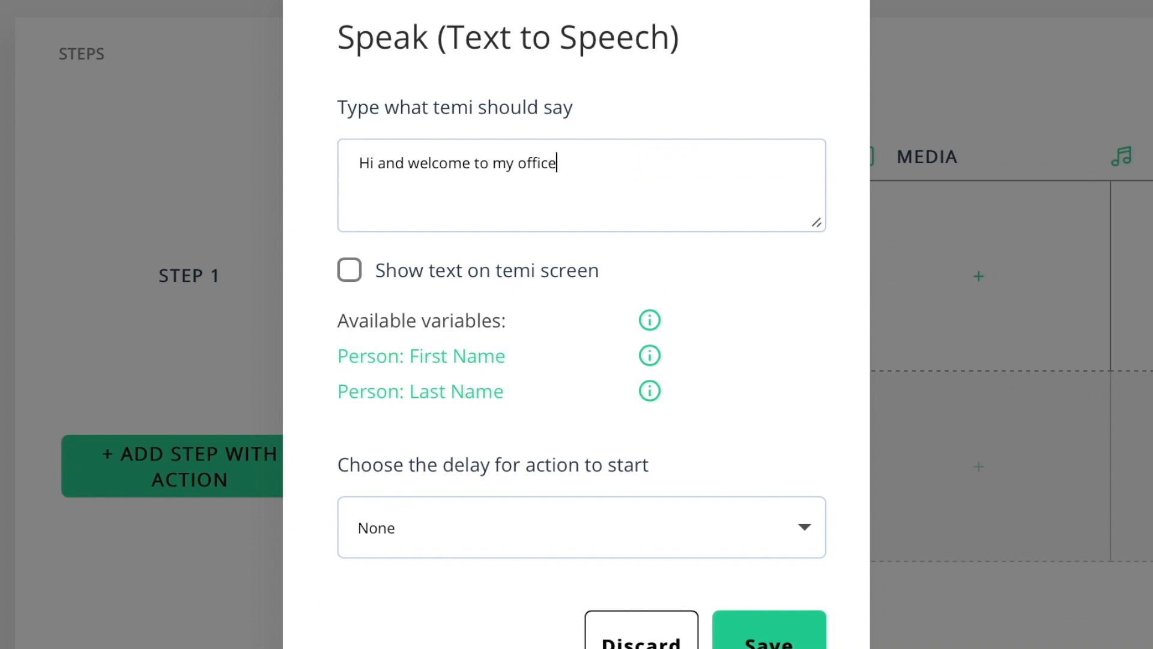
{"action": "left_click", "coordinate": [351, 279]}
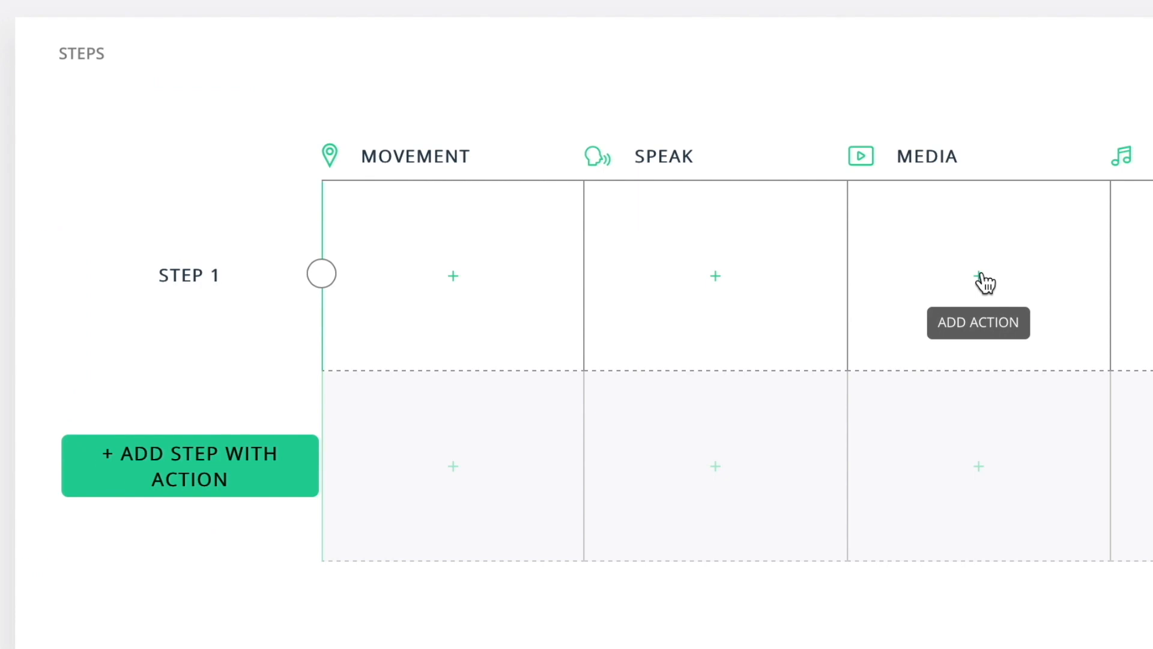
Step: Add an audio media action to Step 1 with a 5s start delay
{"action": "left_click", "coordinate": [978, 277]}
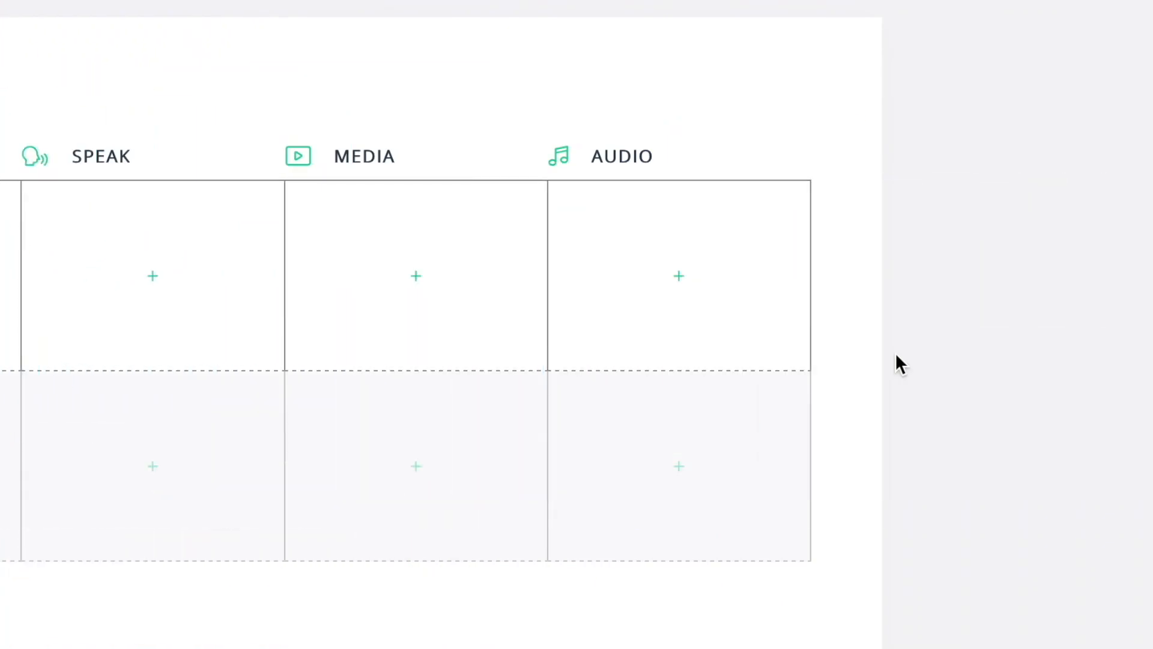
{"action": "left_click", "coordinate": [678, 275]}
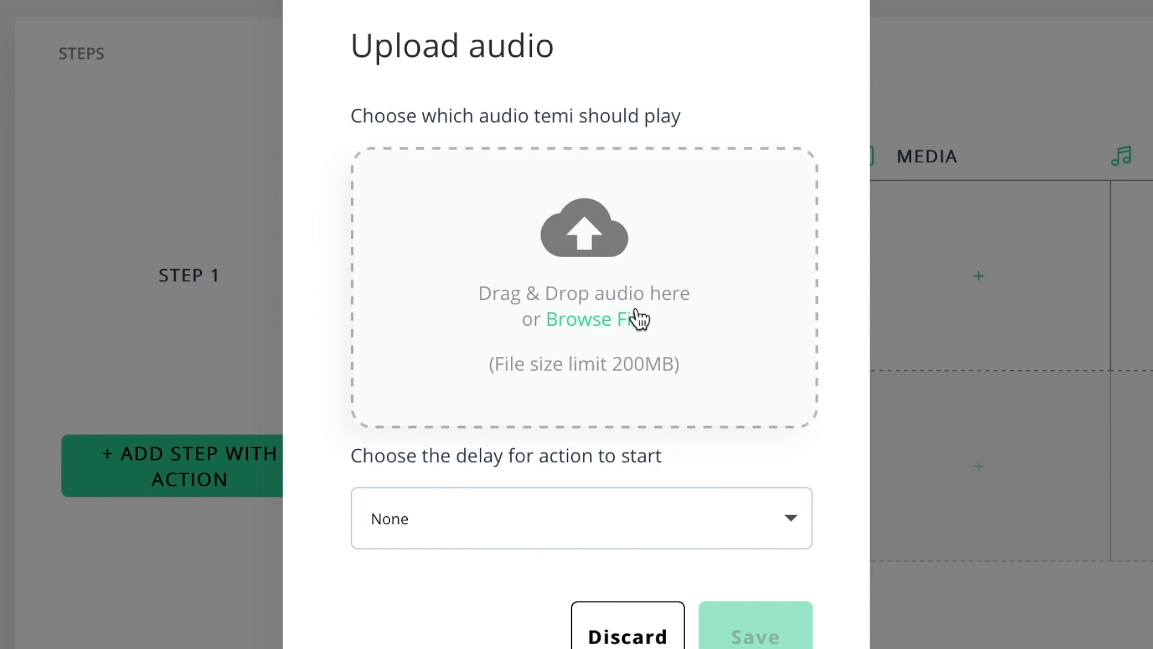
{"action": "left_click", "coordinate": [791, 517]}
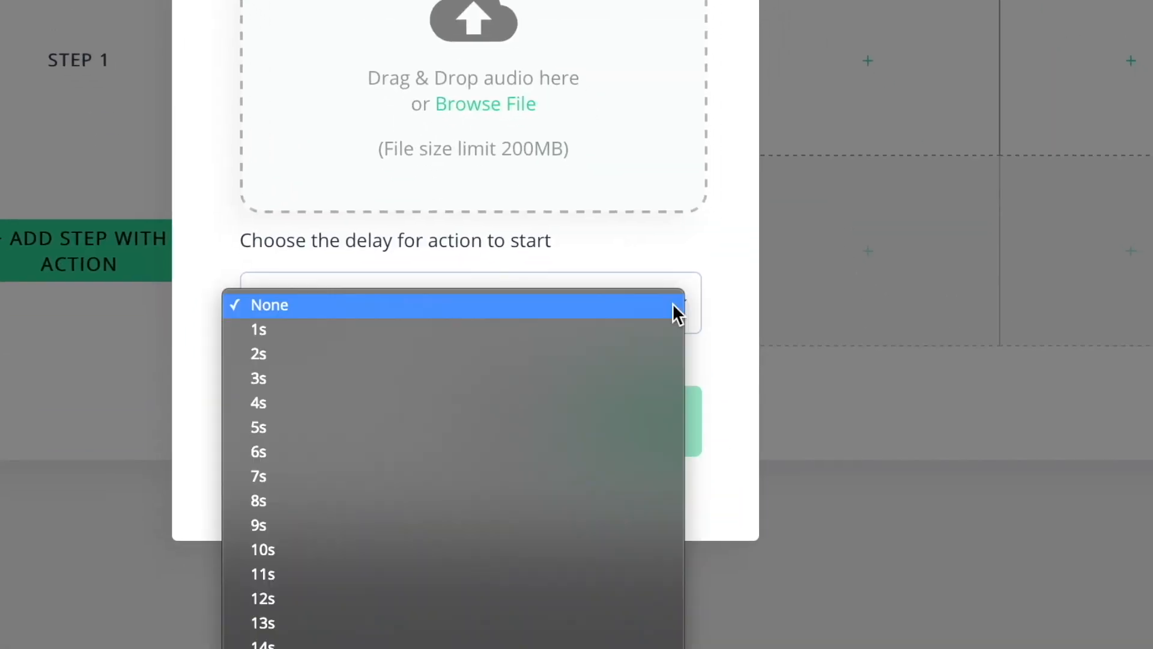
{"action": "left_click", "coordinate": [618, 420]}
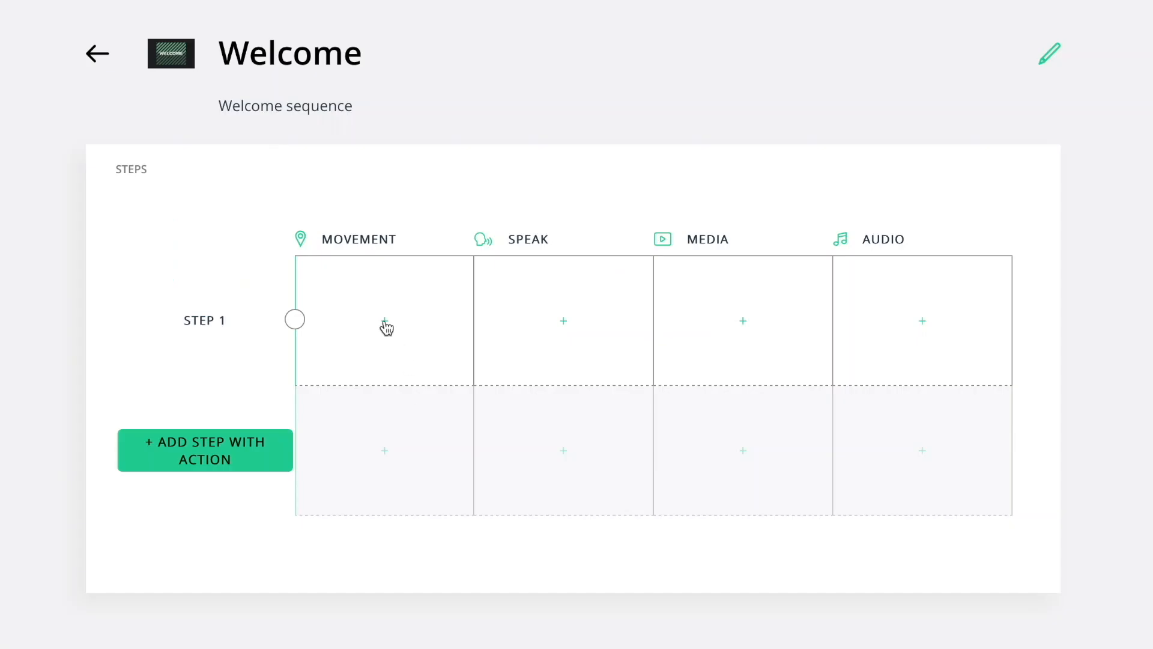
Step: Set up a Go to location action with entrance as the destination and save it
{"action": "left_click", "coordinate": [386, 324]}
{"action": "left_click", "coordinate": [396, 297]}
{"action": "left_click", "coordinate": [395, 287]}
{"action": "left_click", "coordinate": [395, 368]}
{"action": "left_click", "coordinate": [387, 404]}
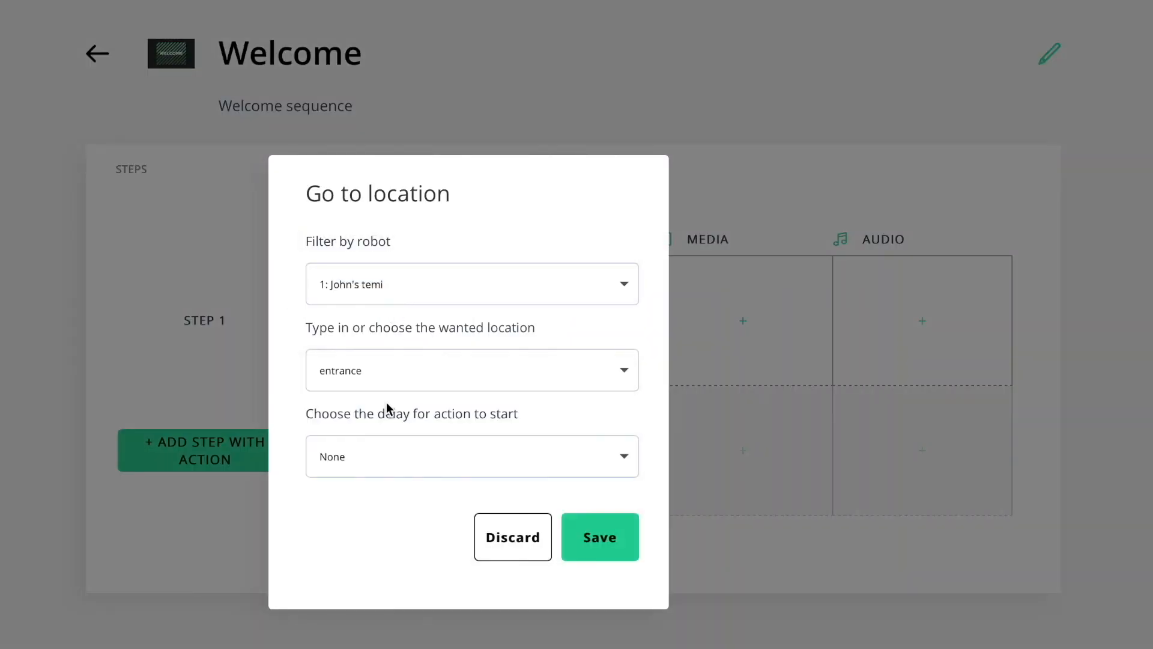
{"action": "left_click", "coordinate": [608, 539]}
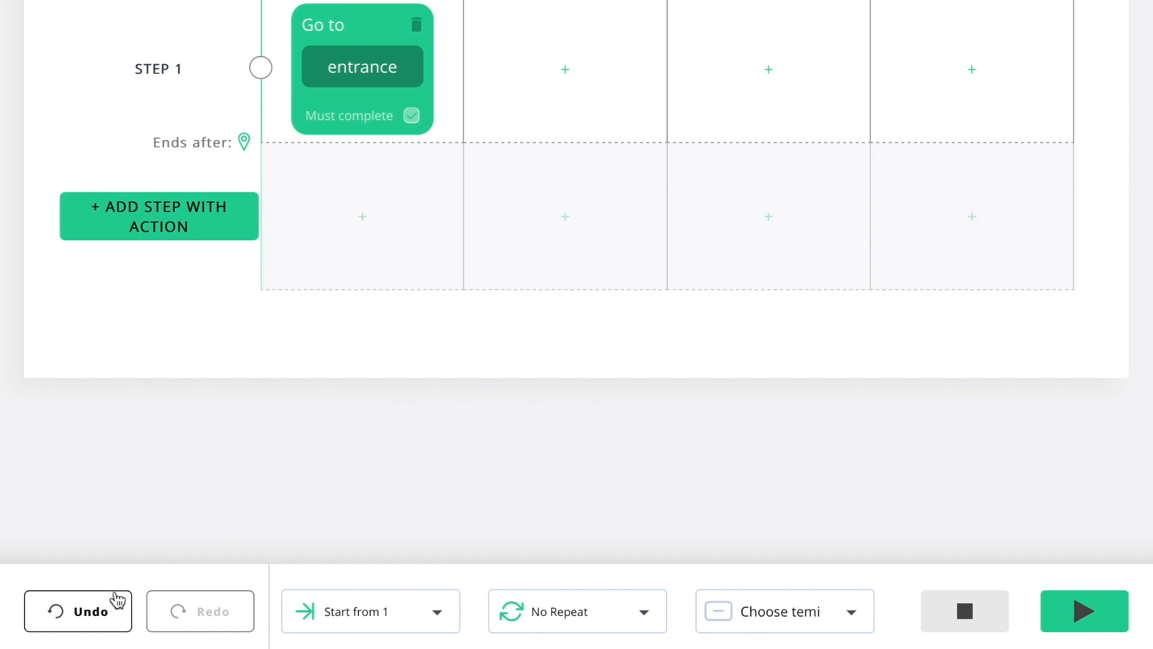
Step: Undo and redo the go to entrance action, then play the sequence on the chosen robot
{"action": "left_click", "coordinate": [117, 599]}
{"action": "left_click", "coordinate": [179, 608]}
{"action": "left_click", "coordinate": [852, 613]}
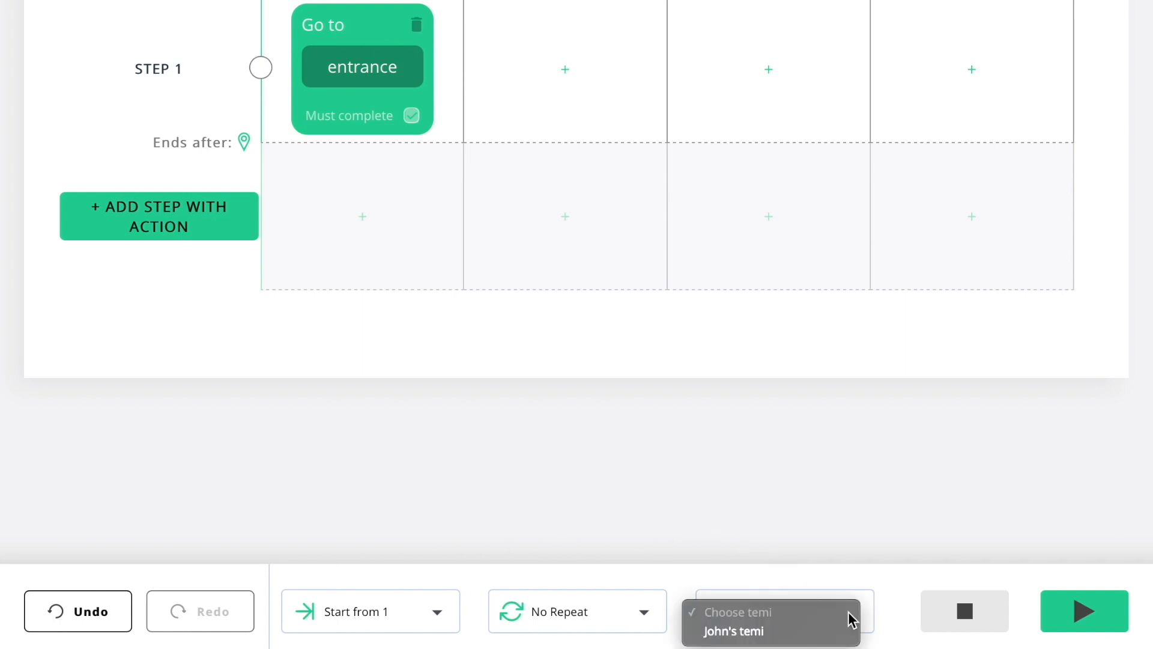
{"action": "left_click", "coordinate": [816, 637]}
{"action": "left_click", "coordinate": [1082, 615]}
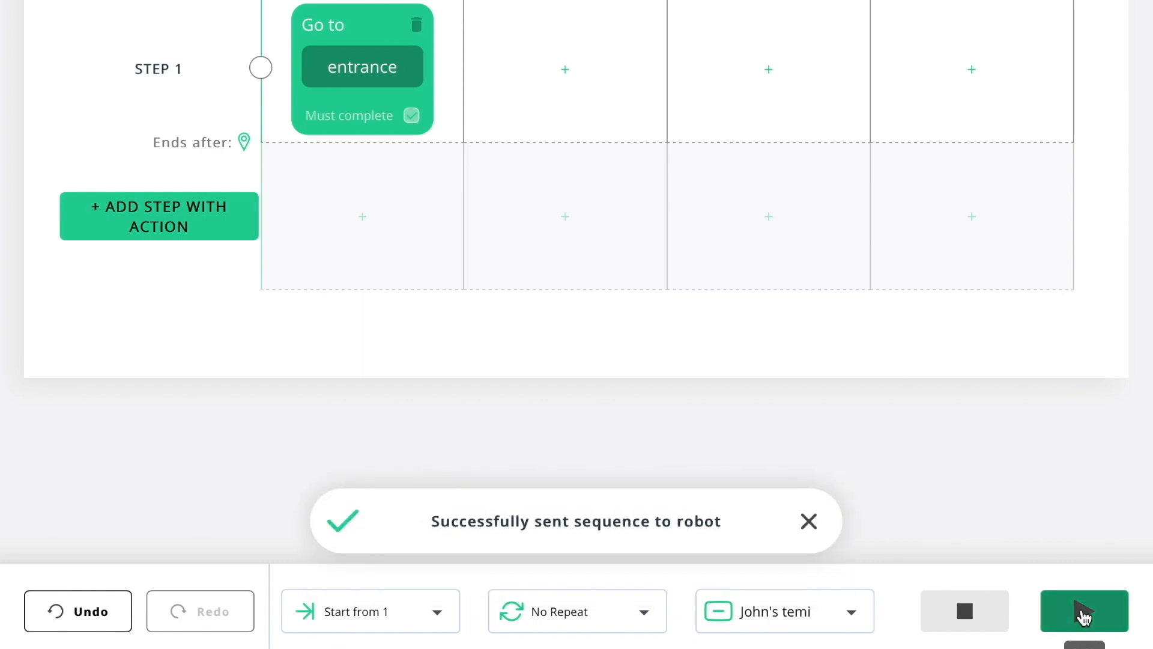
Step: Check the Start from and Repeat options for the run
{"action": "left_click", "coordinate": [436, 616]}
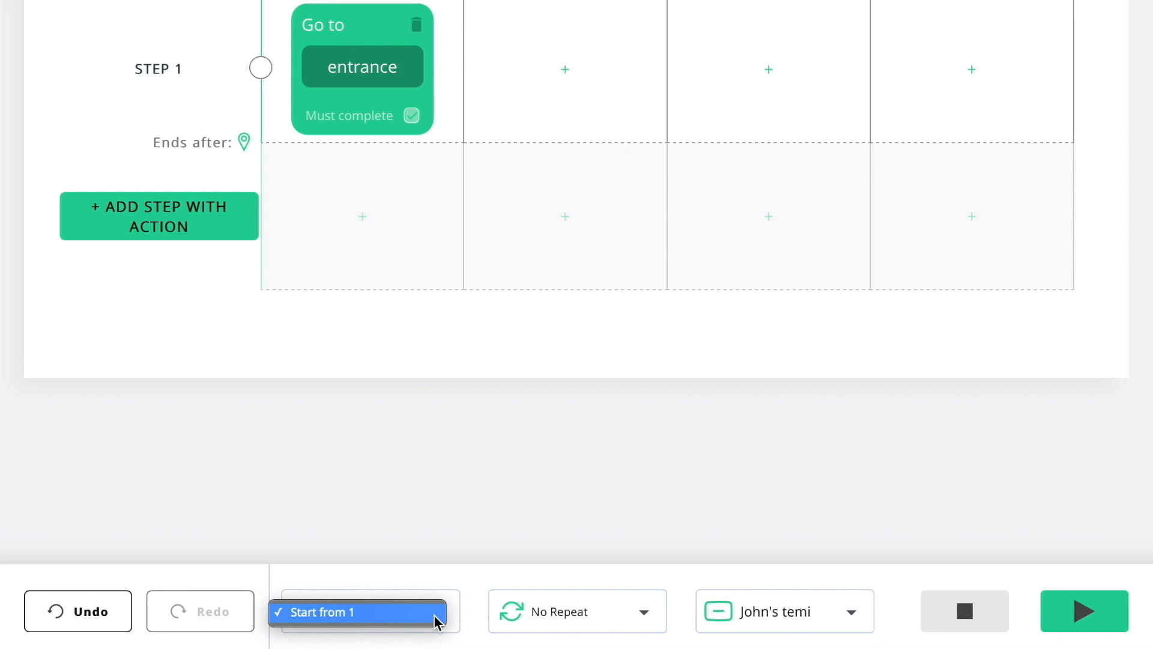
{"action": "left_click", "coordinate": [645, 613]}
{"action": "left_click", "coordinate": [647, 614]}
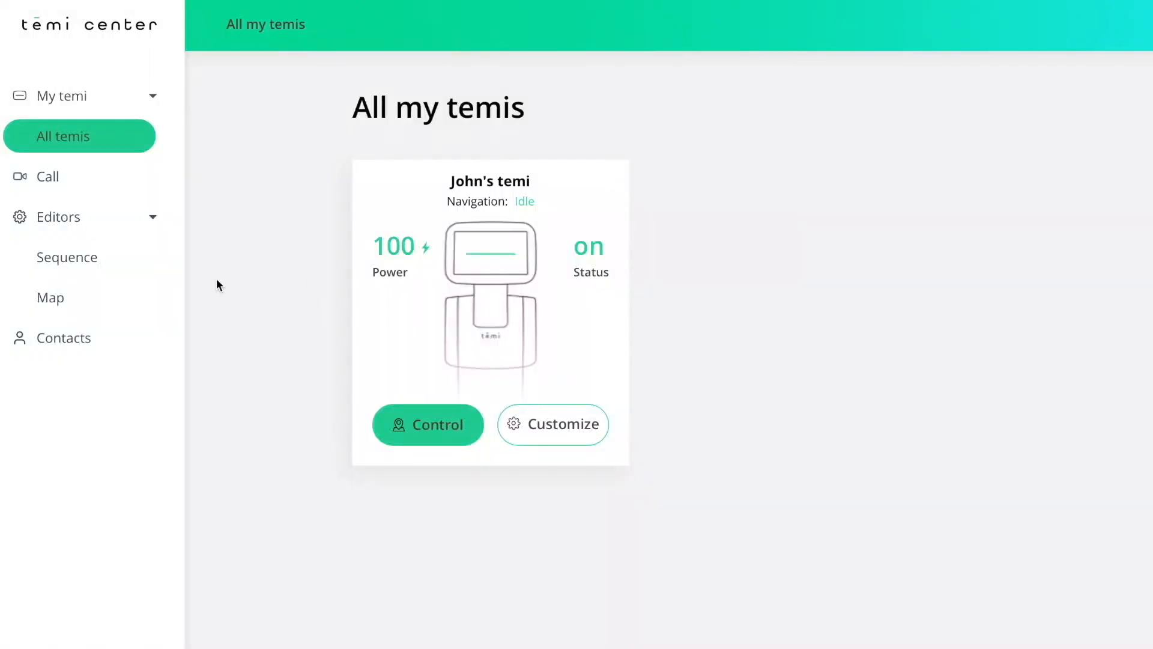
Step: Import the first listed contact from the mobile app into Contacts
{"action": "left_click", "coordinate": [148, 343]}
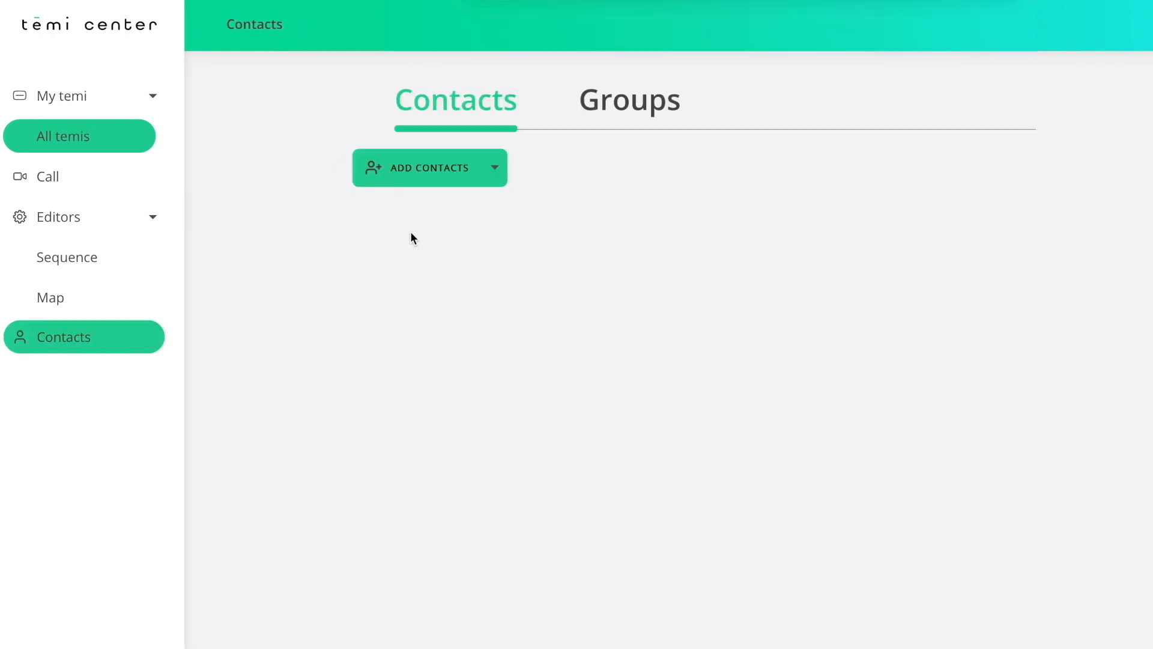
{"action": "left_click", "coordinate": [496, 175]}
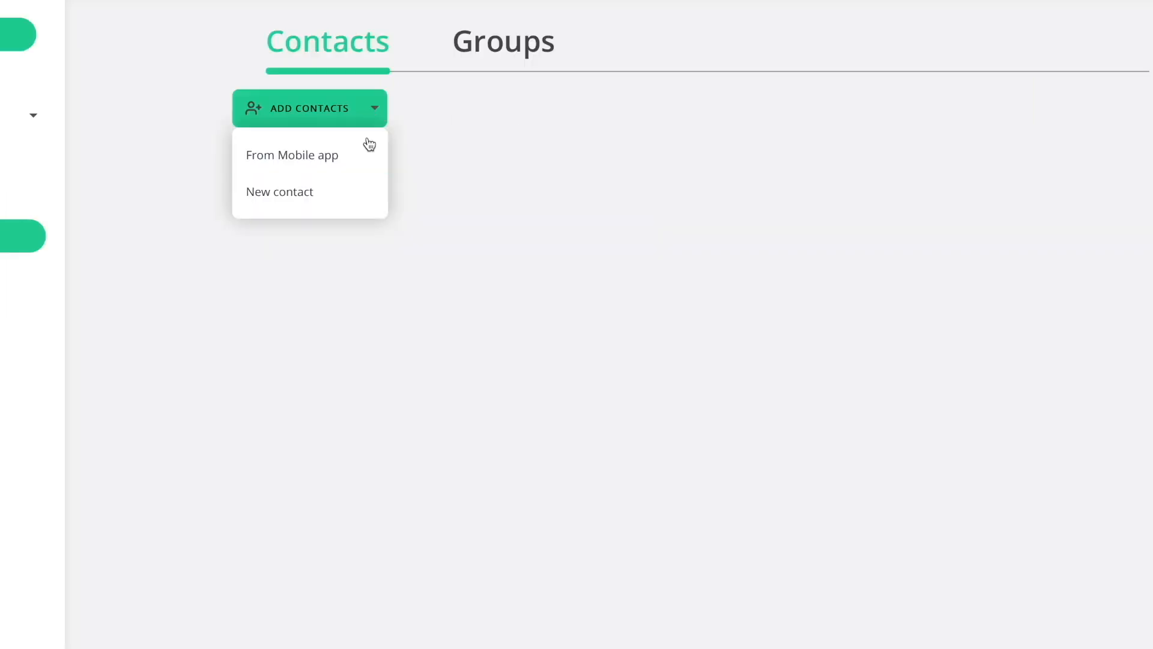
{"action": "left_click", "coordinate": [489, 215]}
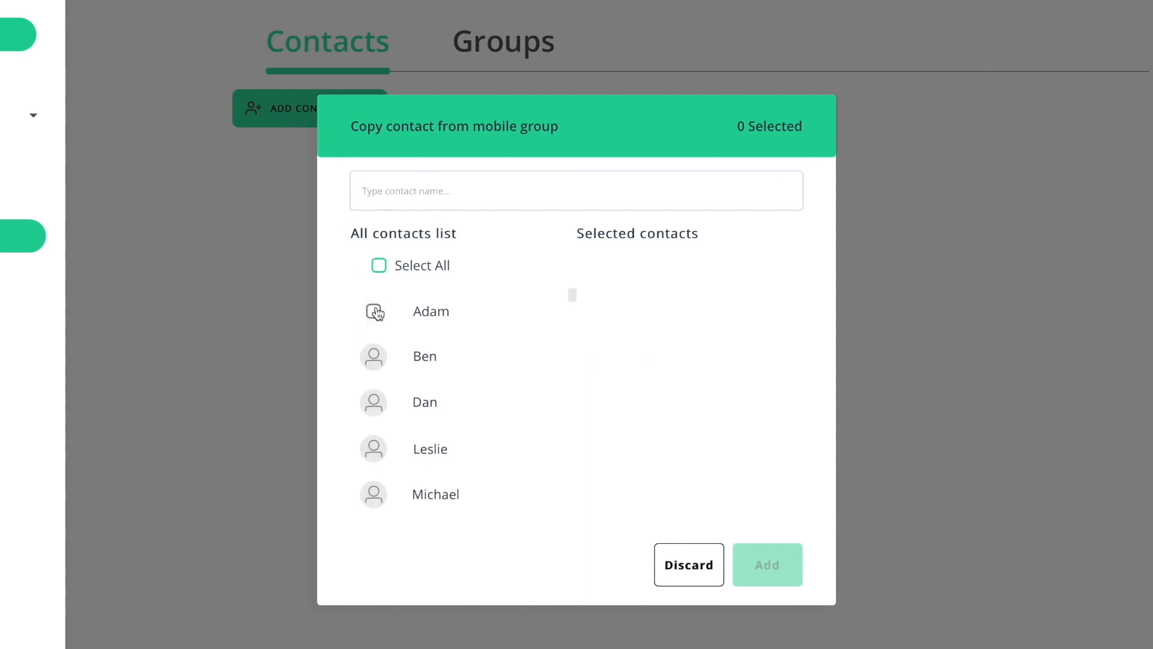
{"action": "left_click", "coordinate": [375, 312]}
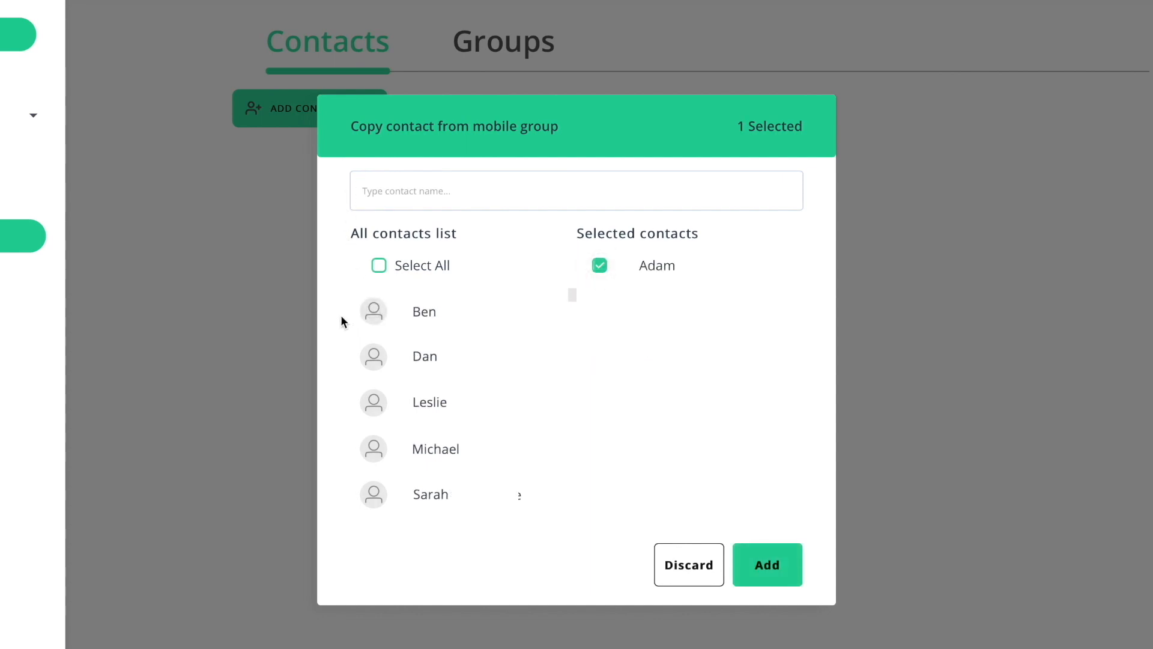
{"action": "left_click", "coordinate": [763, 567]}
Step: Give the imported contact a last name, gender Male, an e-mail and a face photo
{"action": "mouse_move", "coordinate": [892, 333]}
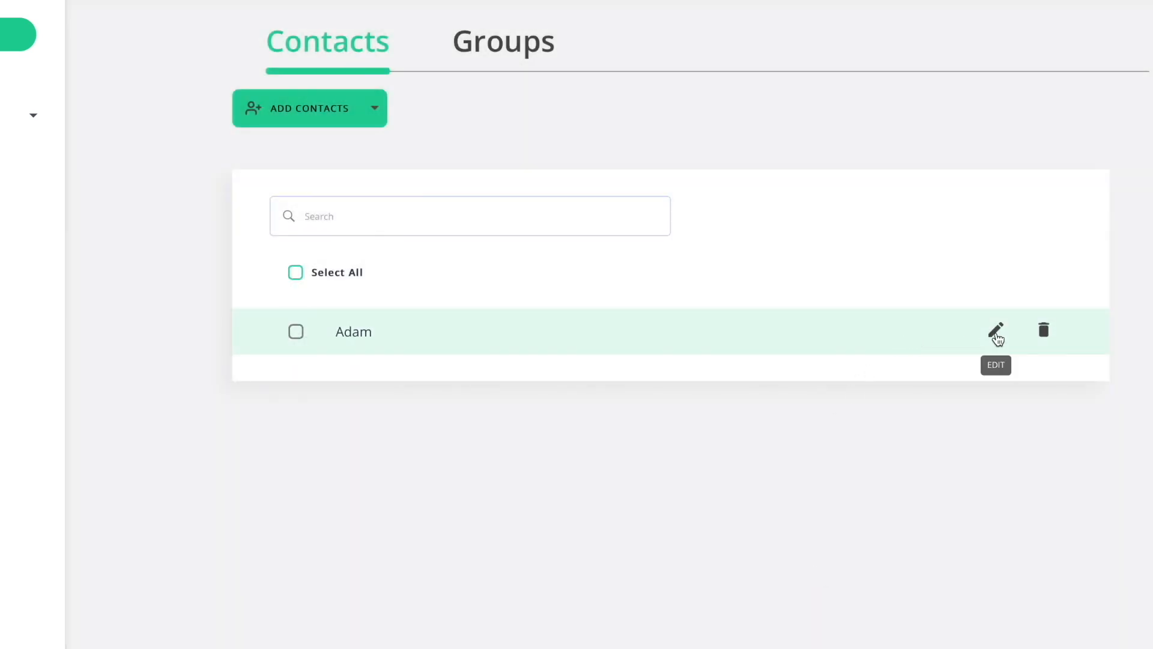
{"action": "left_click", "coordinate": [996, 332]}
{"action": "type", "text": "Levin"}
{"action": "left_click", "coordinate": [534, 307]}
{"action": "left_click", "coordinate": [469, 335]}
{"action": "left_click", "coordinate": [730, 309]}
{"action": "left_click", "coordinate": [531, 501]}
{"action": "left_click", "coordinate": [310, 12]}
{"action": "left_click", "coordinate": [961, 319]}
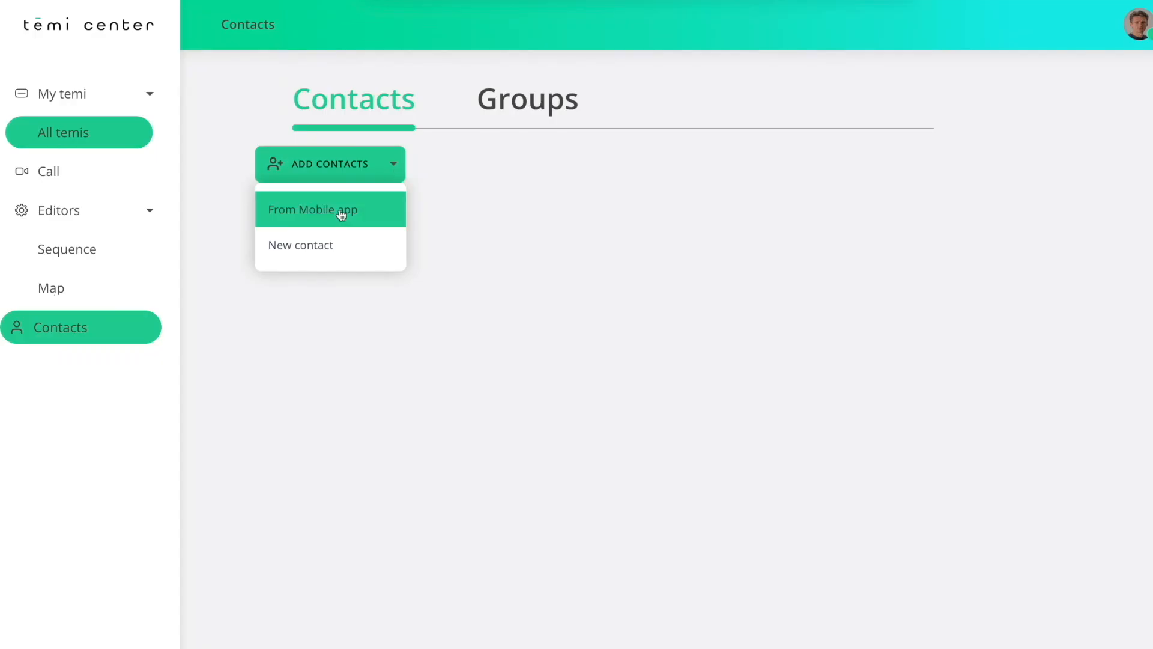
Step: Fill in a new contact's first and last name, gender Male, e-mail and description General Manager
{"action": "left_click", "coordinate": [310, 244]}
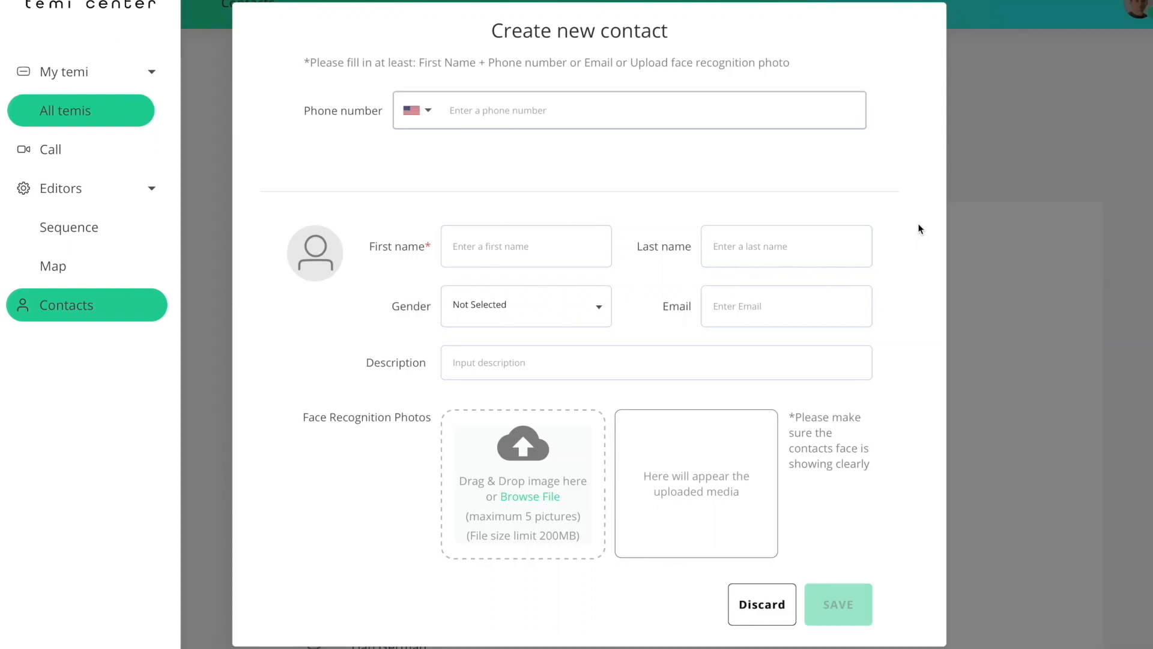
{"action": "left_click", "coordinate": [559, 238]}
{"action": "type", "text": "John"}
{"action": "left_click", "coordinate": [740, 244]}
{"action": "type", "text": "Smith"}
{"action": "left_click", "coordinate": [599, 308]}
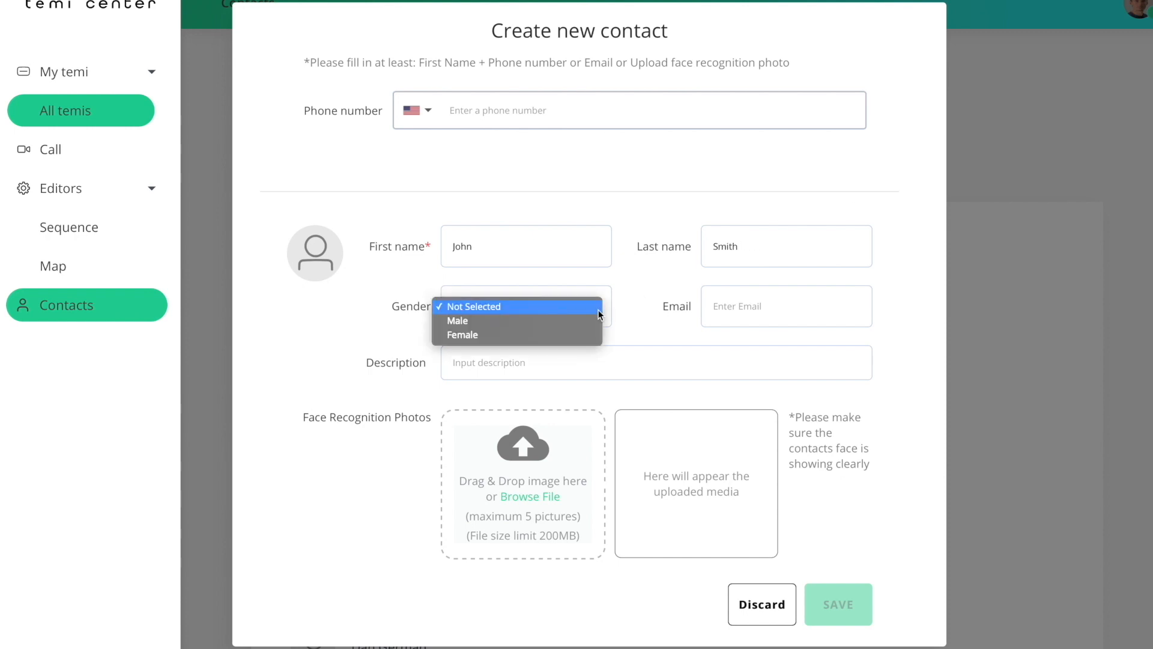
{"action": "left_click", "coordinate": [577, 322]}
{"action": "left_click", "coordinate": [739, 303]}
{"action": "type", "text": "john@smith.com"}
{"action": "left_click", "coordinate": [704, 354]}
{"action": "type", "text": "General Manager"}
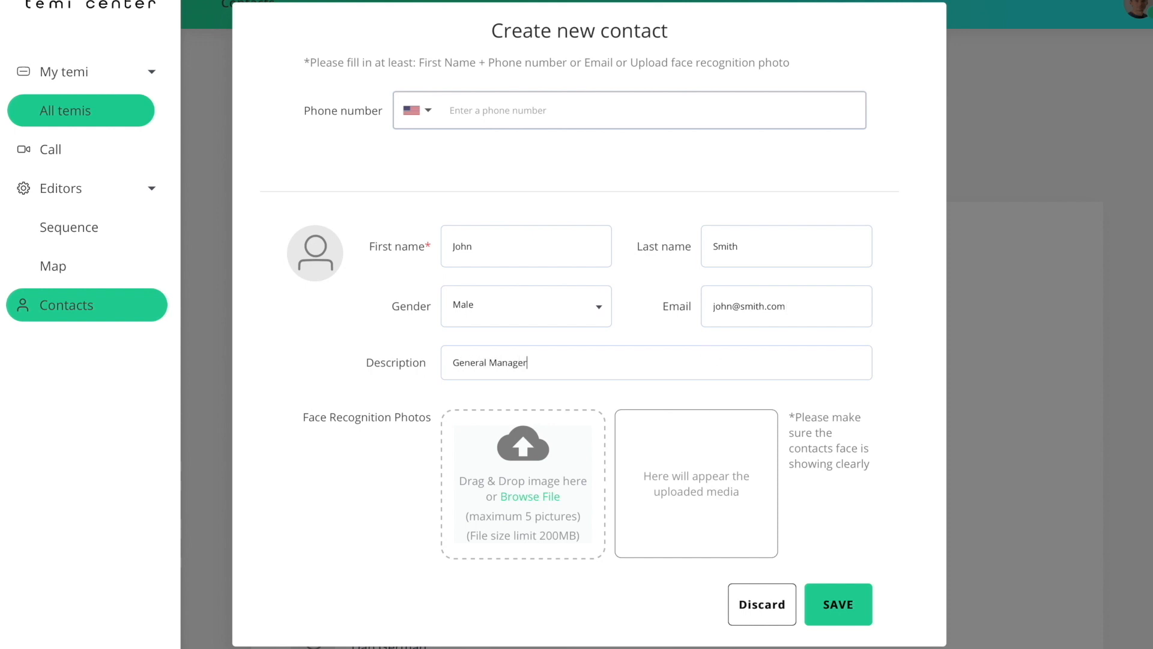
Step: Upload the contact's face photo and save the new contact
{"action": "left_click", "coordinate": [551, 498]}
{"action": "left_click", "coordinate": [365, 27]}
{"action": "left_click", "coordinate": [929, 309]}
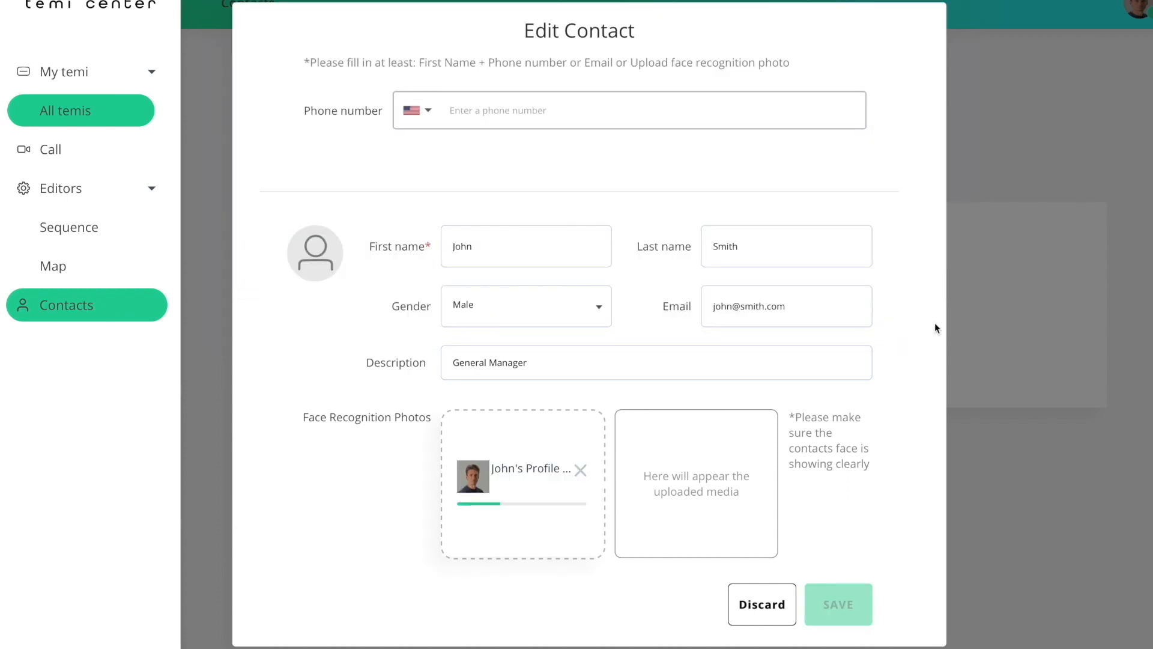
{"action": "left_click", "coordinate": [858, 604]}
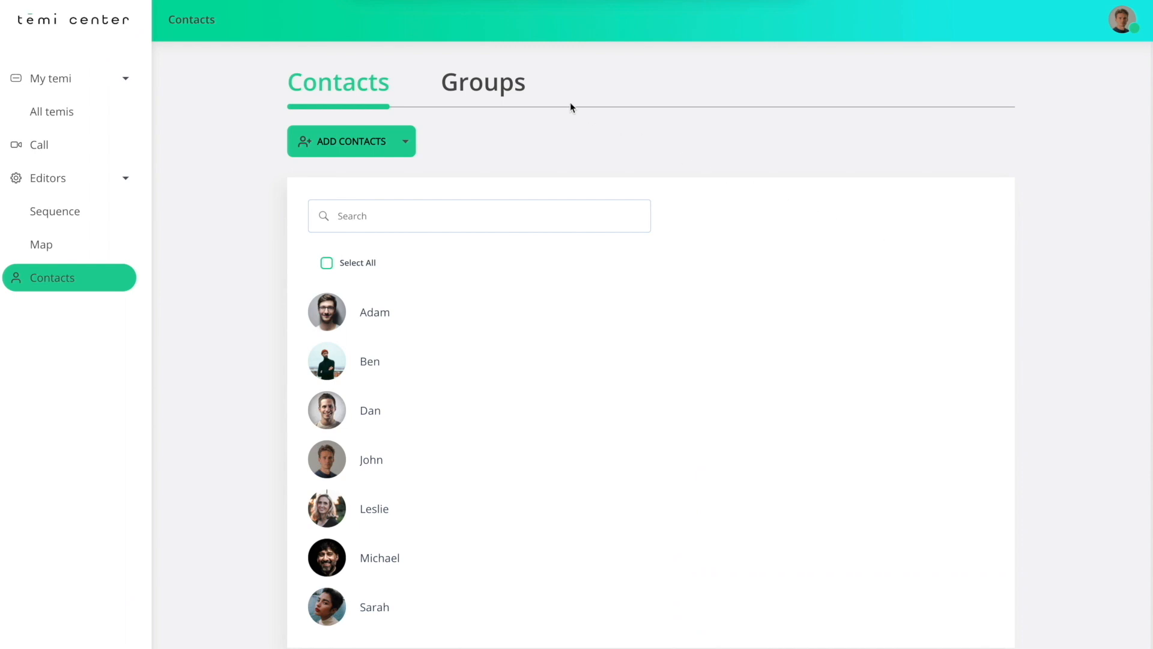
Step: Create a new contact group named Staff
{"action": "left_click", "coordinate": [513, 90]}
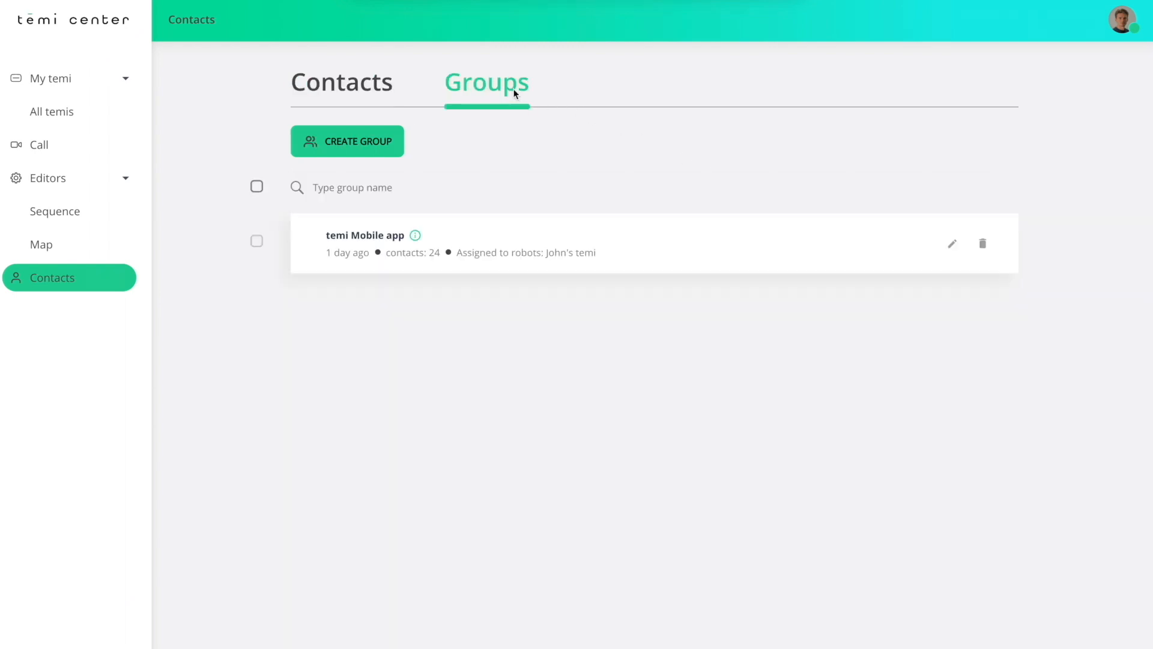
{"action": "left_click", "coordinate": [389, 149]}
{"action": "type", "text": "Staff"}
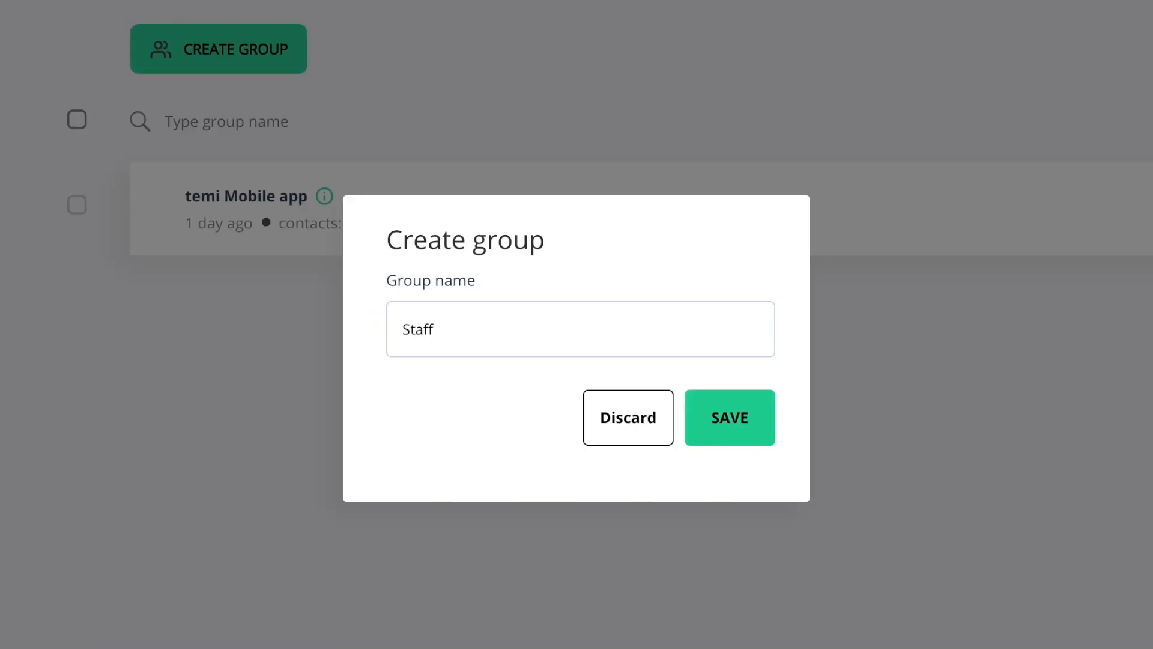
{"action": "left_click", "coordinate": [759, 437]}
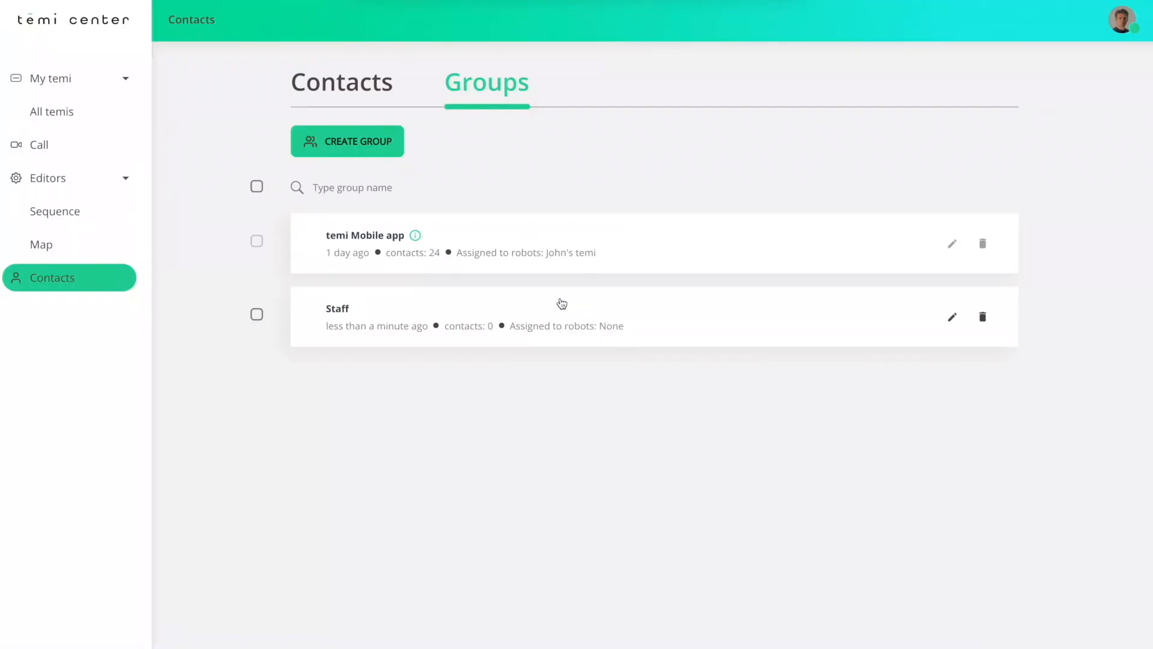
Step: Add four existing contacts to the Staff group
{"action": "left_click", "coordinate": [562, 304]}
{"action": "left_click", "coordinate": [409, 180]}
{"action": "left_click", "coordinate": [384, 221]}
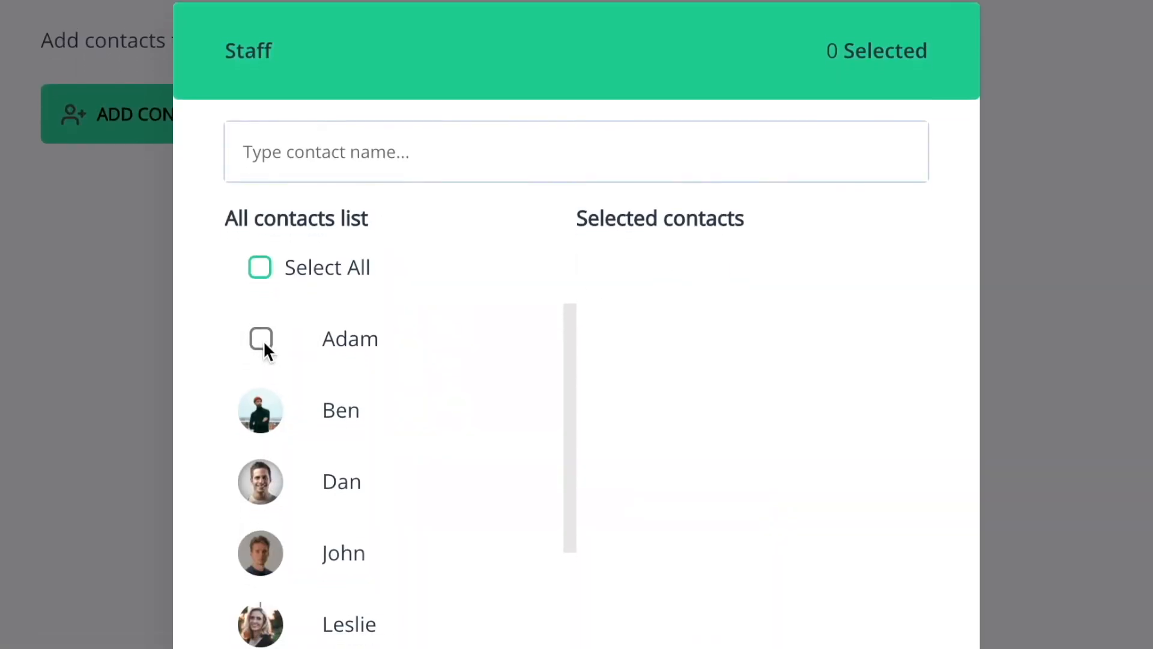
{"action": "left_click", "coordinate": [261, 339]}
{"action": "left_click", "coordinate": [260, 481]}
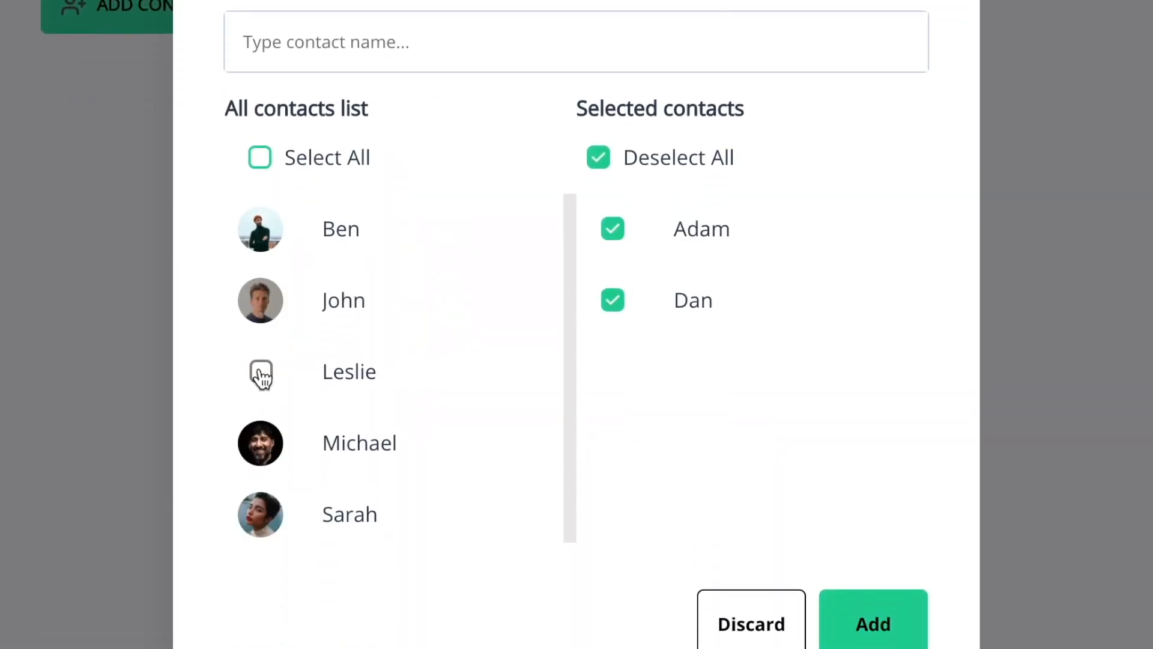
{"action": "left_click", "coordinate": [261, 375]}
{"action": "left_click", "coordinate": [260, 373]}
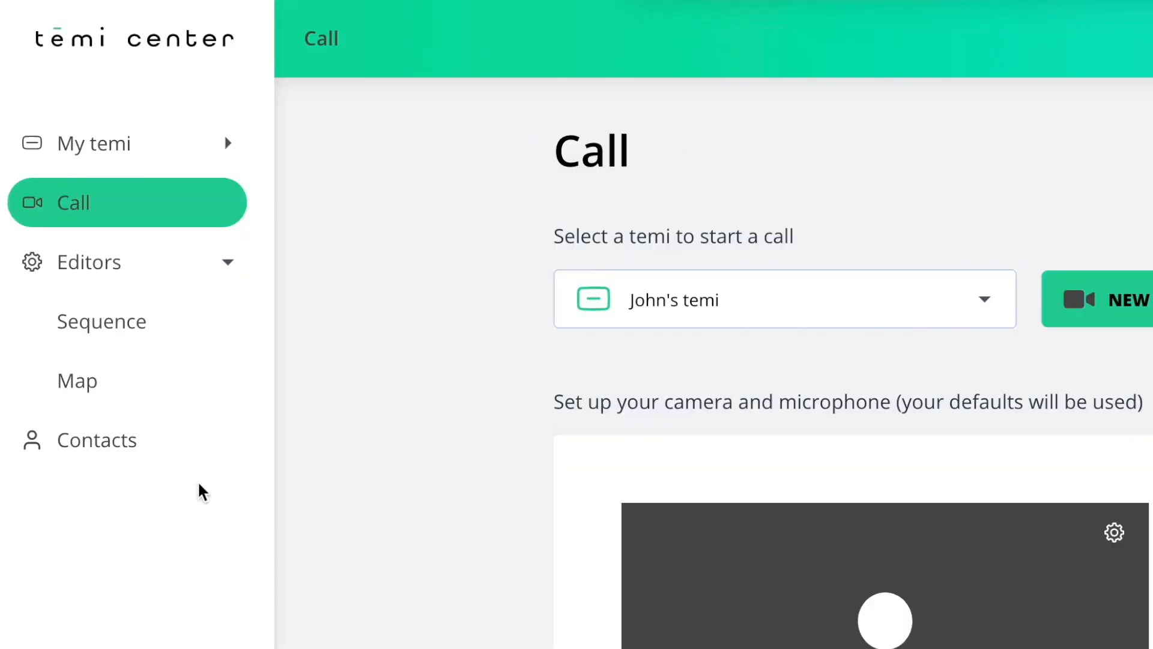
Step: Go to the All temis overview and open the robot's Customize settings
{"action": "left_click", "coordinate": [130, 82]}
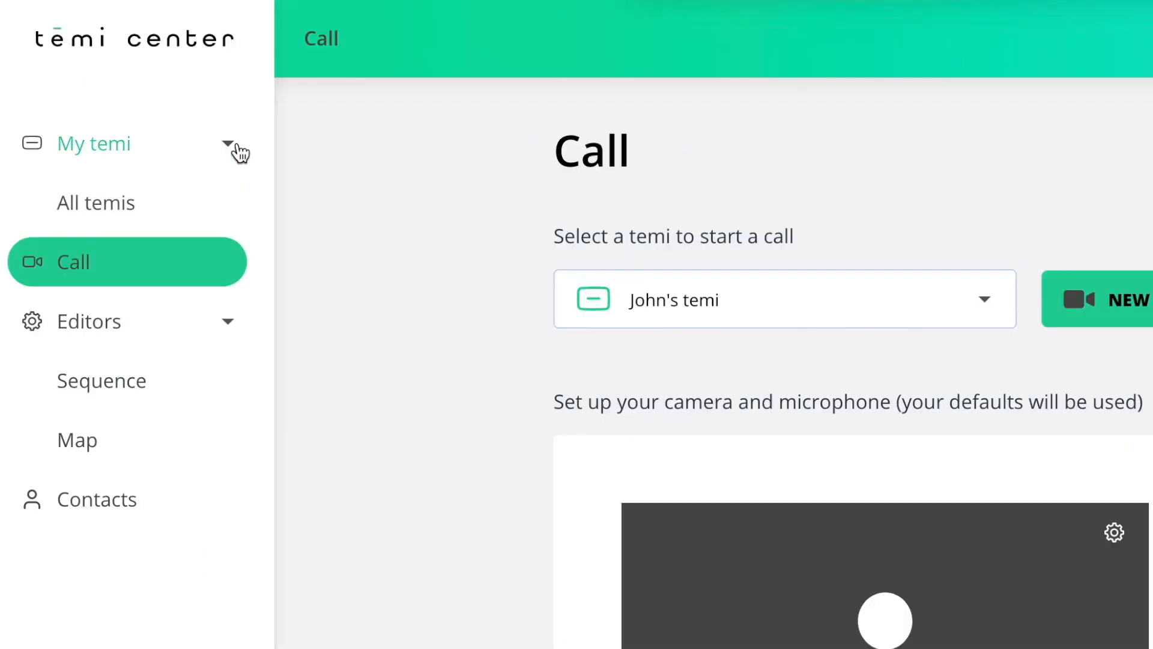
{"action": "left_click", "coordinate": [180, 210]}
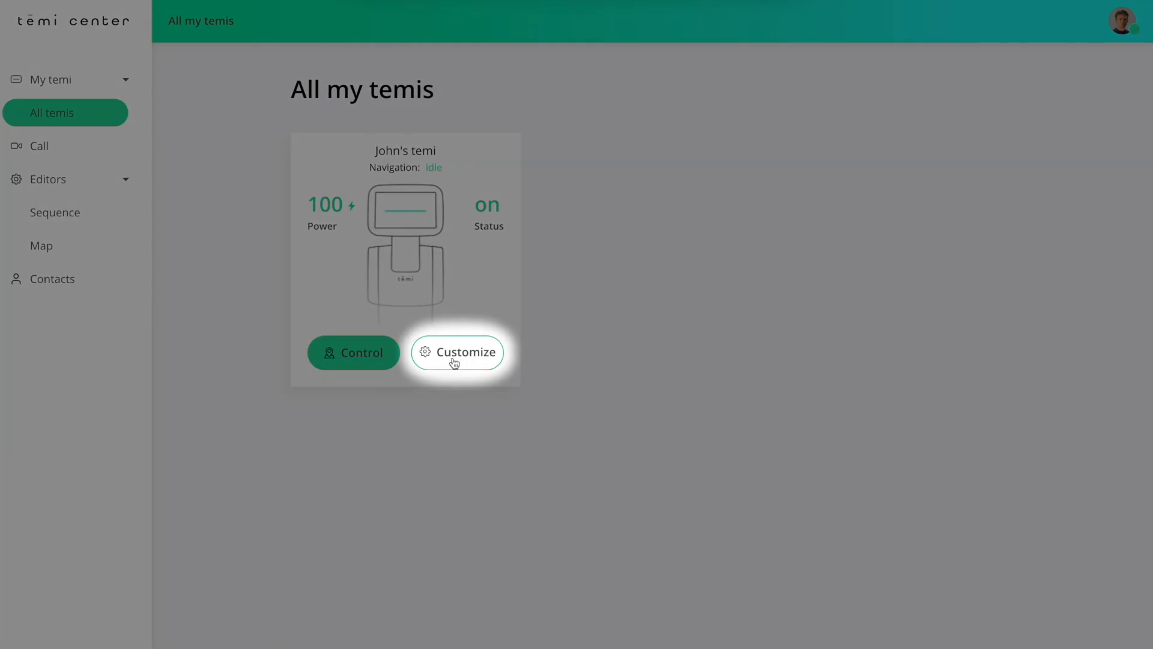
{"action": "left_click", "coordinate": [454, 360]}
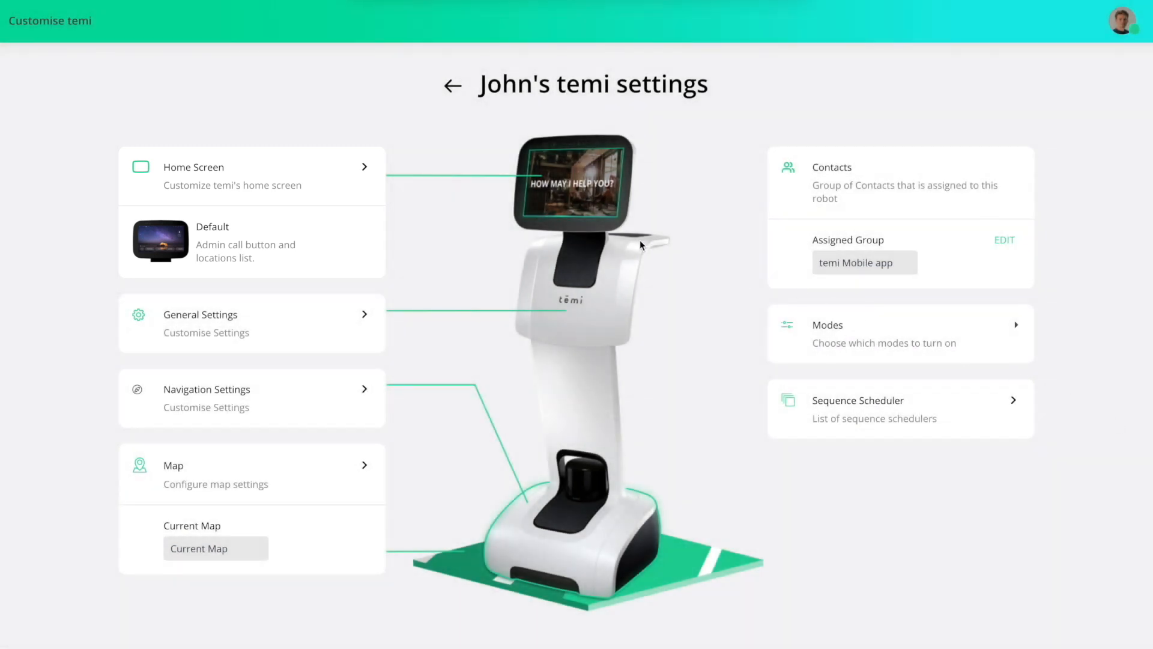
Step: Switch the robot's home screen to Custom screen and open the custom screen settings
{"action": "left_click", "coordinate": [365, 170]}
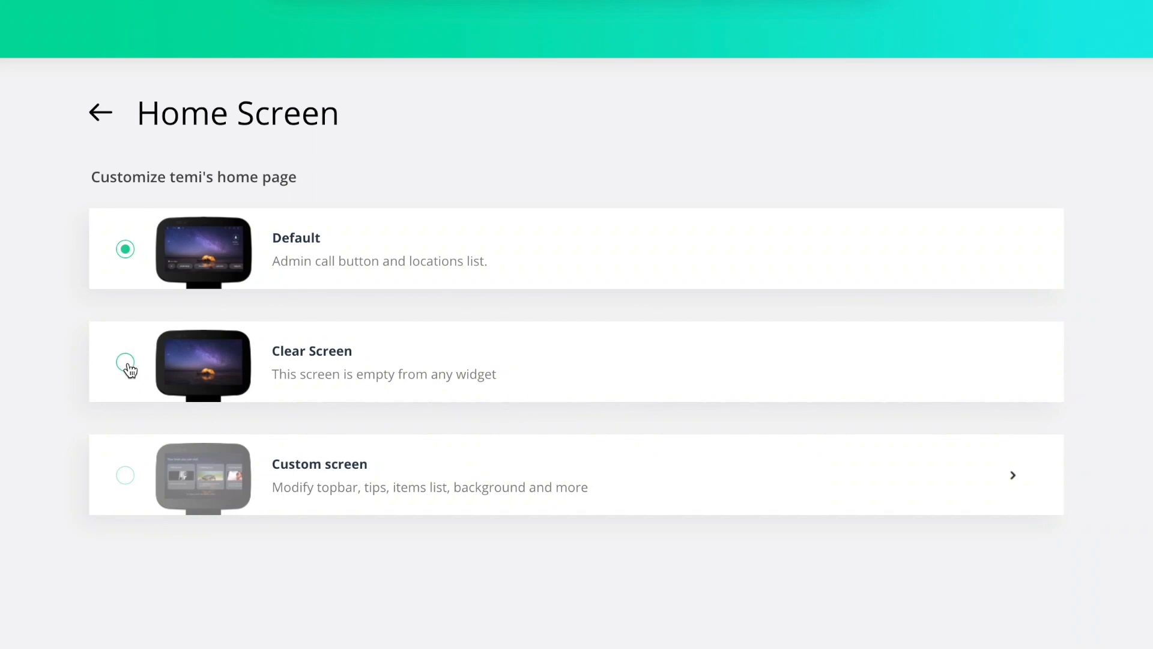
{"action": "left_click", "coordinate": [126, 362]}
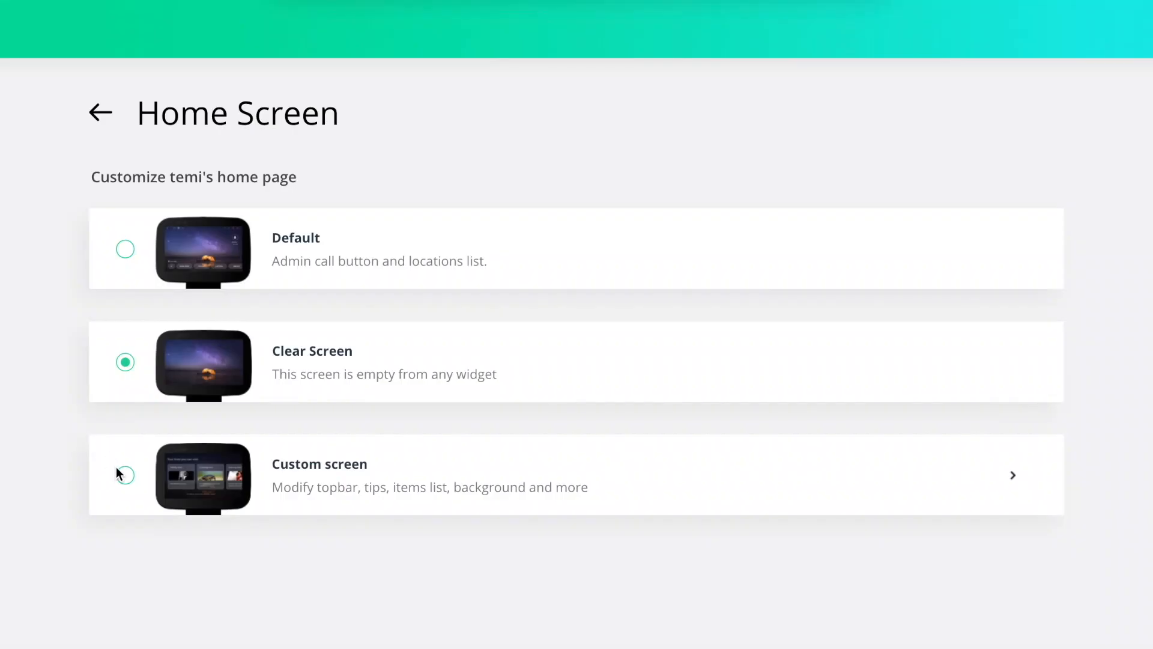
{"action": "left_click", "coordinate": [126, 477]}
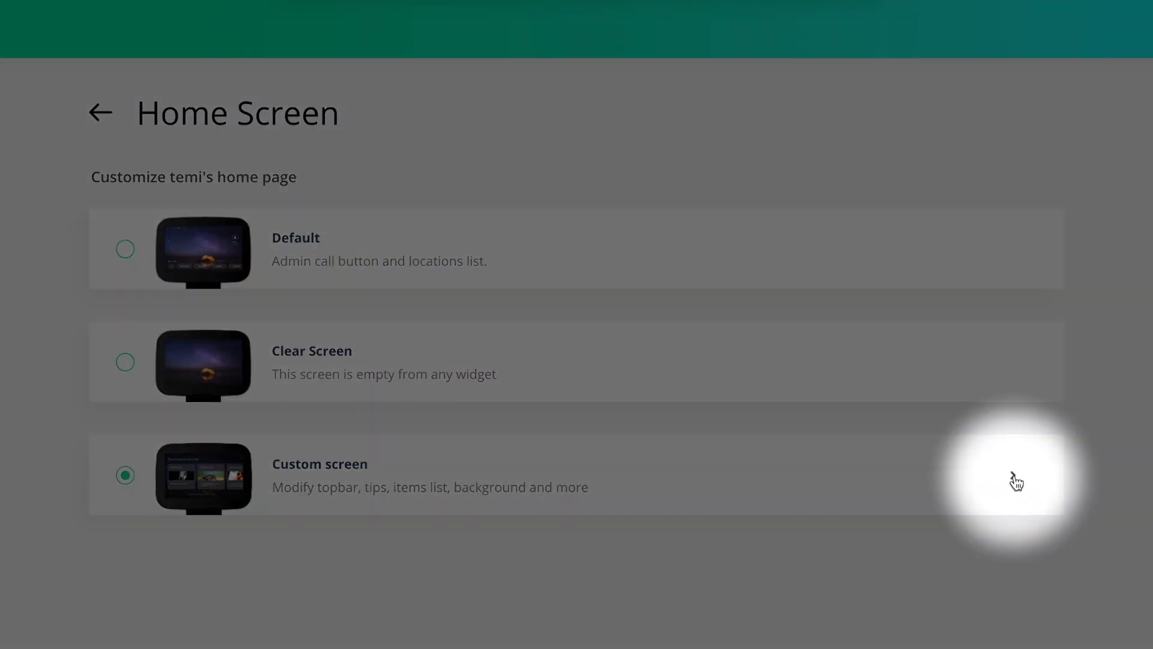
{"action": "left_click", "coordinate": [1014, 476]}
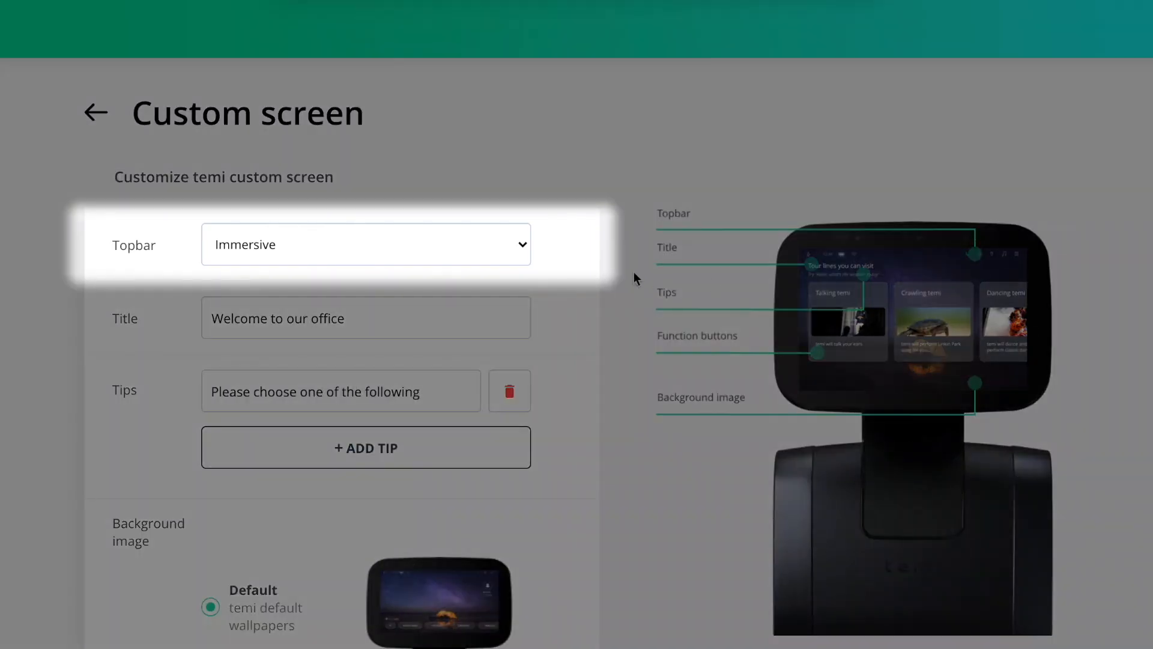
Step: Add a second tip line reading 'Add a tip here' to the custom screen
{"action": "left_click", "coordinate": [527, 251]}
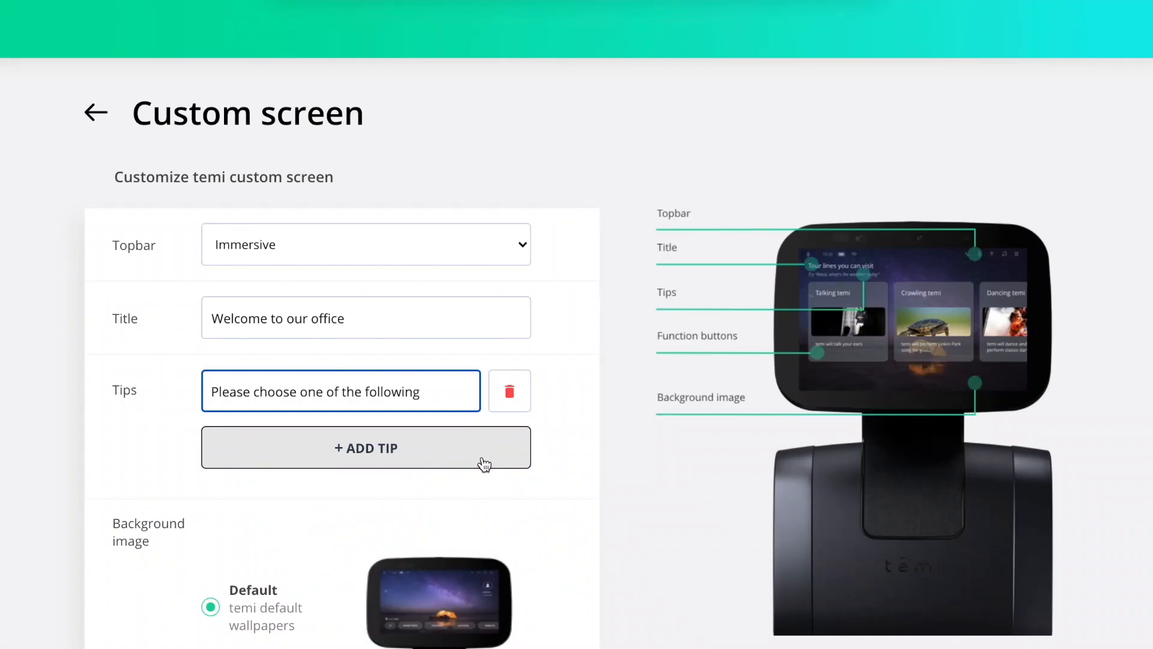
{"action": "left_click", "coordinate": [484, 463]}
{"action": "left_click", "coordinate": [435, 452]}
{"action": "type", "text": "Add a tip"}
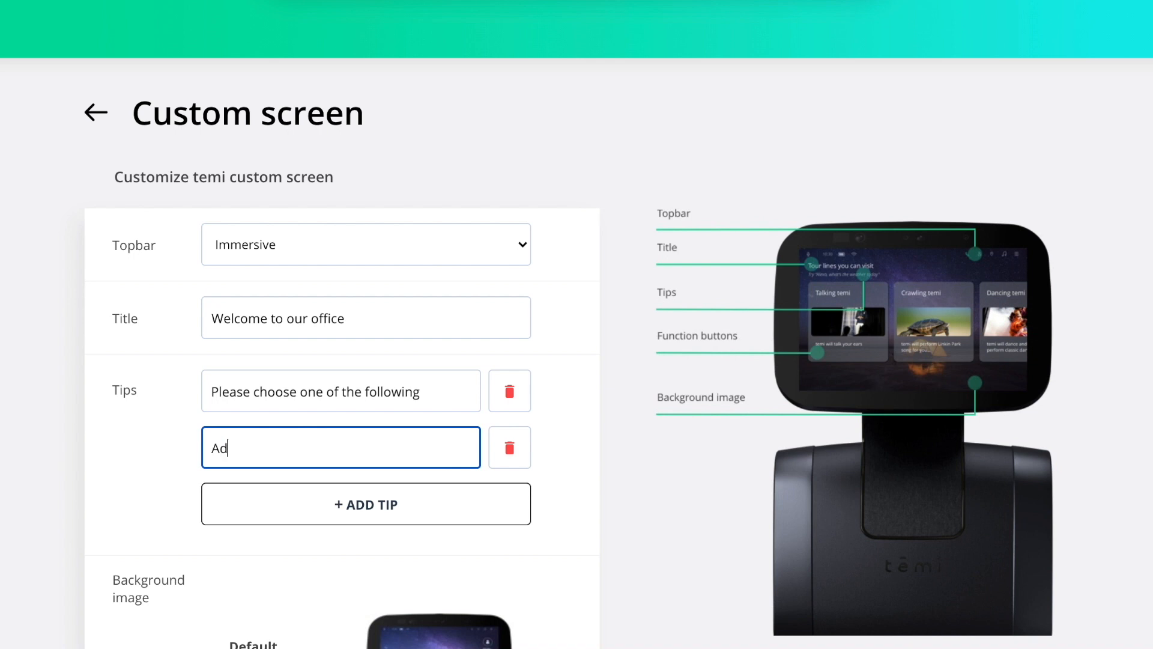
{"action": "type", "text": " here"}
{"action": "left_click", "coordinate": [556, 511]}
Step: Select Coffee tour, Get Support and Take me to a Meeting room as function buttons and save
{"action": "scroll", "coordinate": [556, 495], "scroll_direction": "down", "scroll_amount": 5}
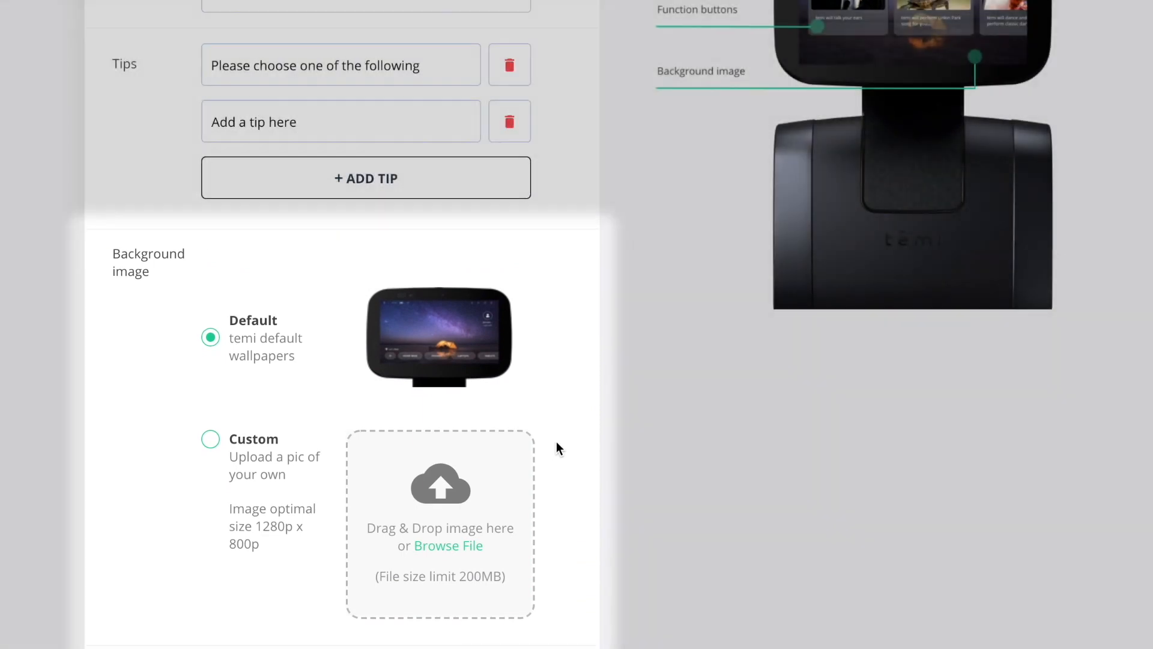
{"action": "scroll", "coordinate": [667, 430], "scroll_direction": "down", "scroll_amount": 7}
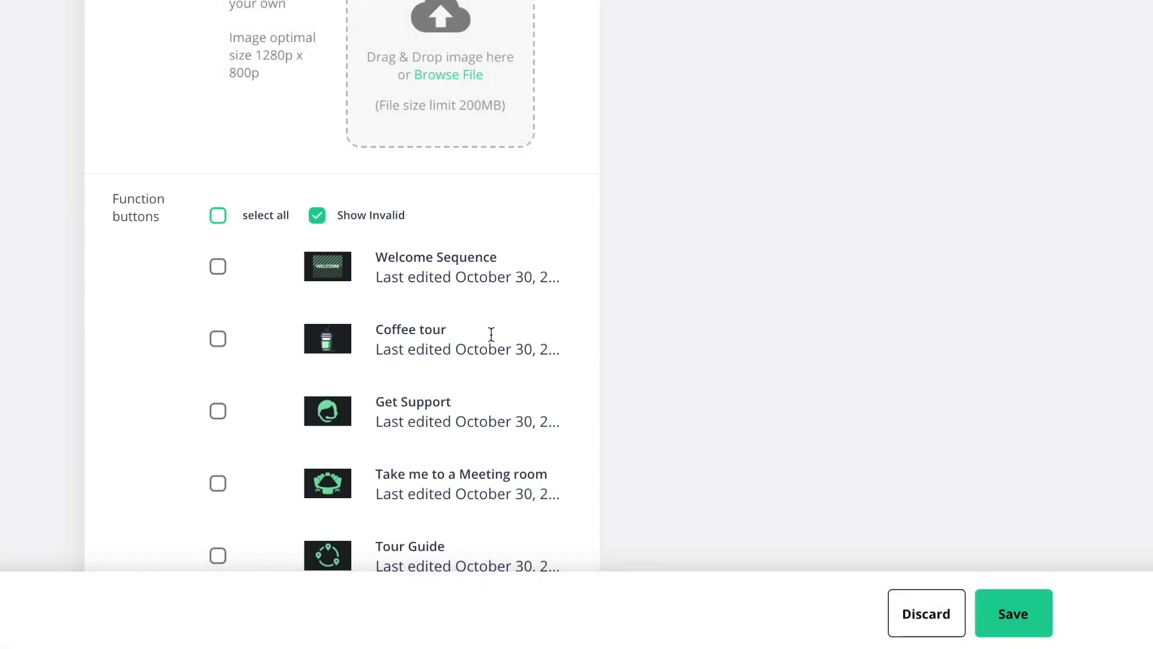
{"action": "left_click", "coordinate": [218, 340]}
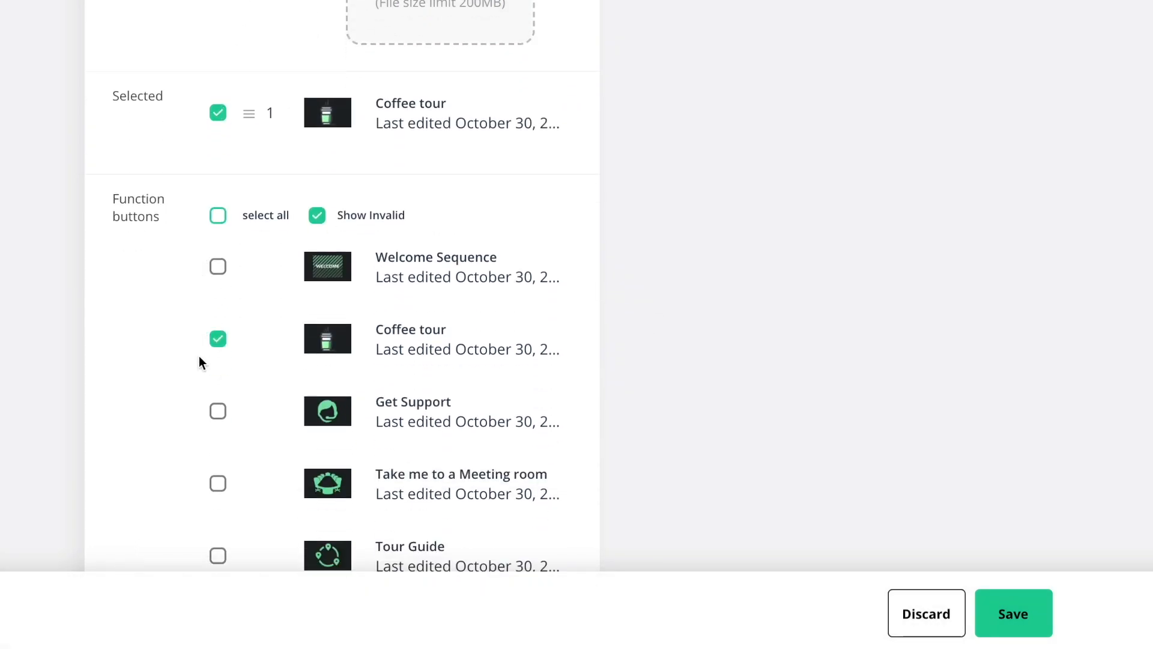
{"action": "left_click", "coordinate": [218, 410]}
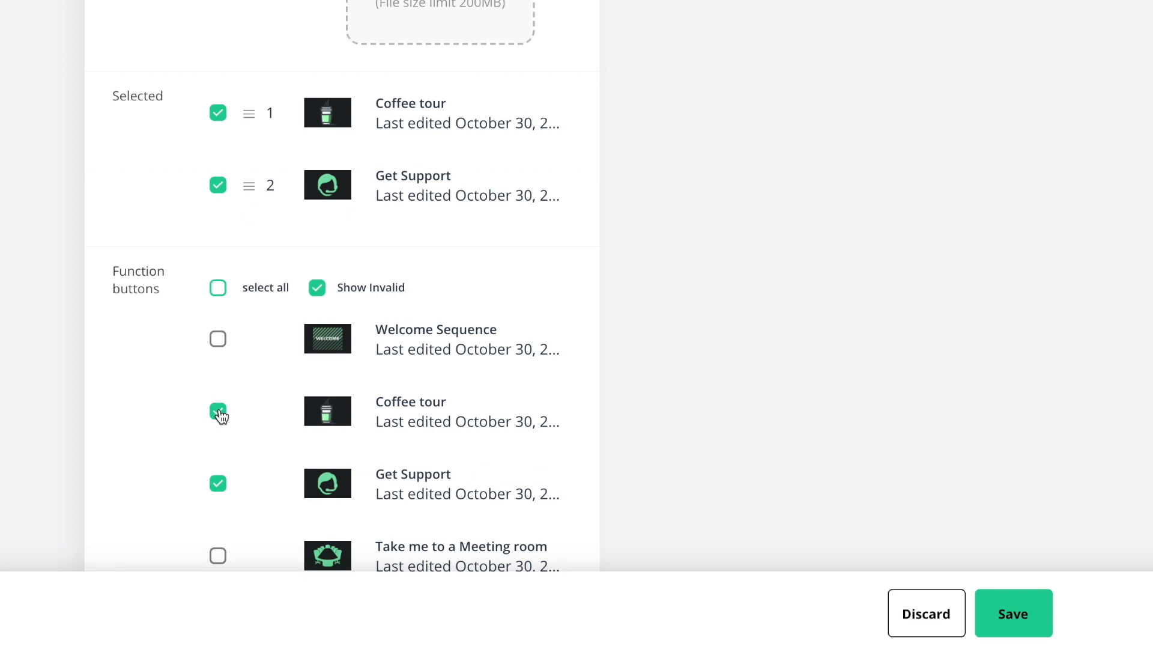
{"action": "left_click", "coordinate": [218, 556]}
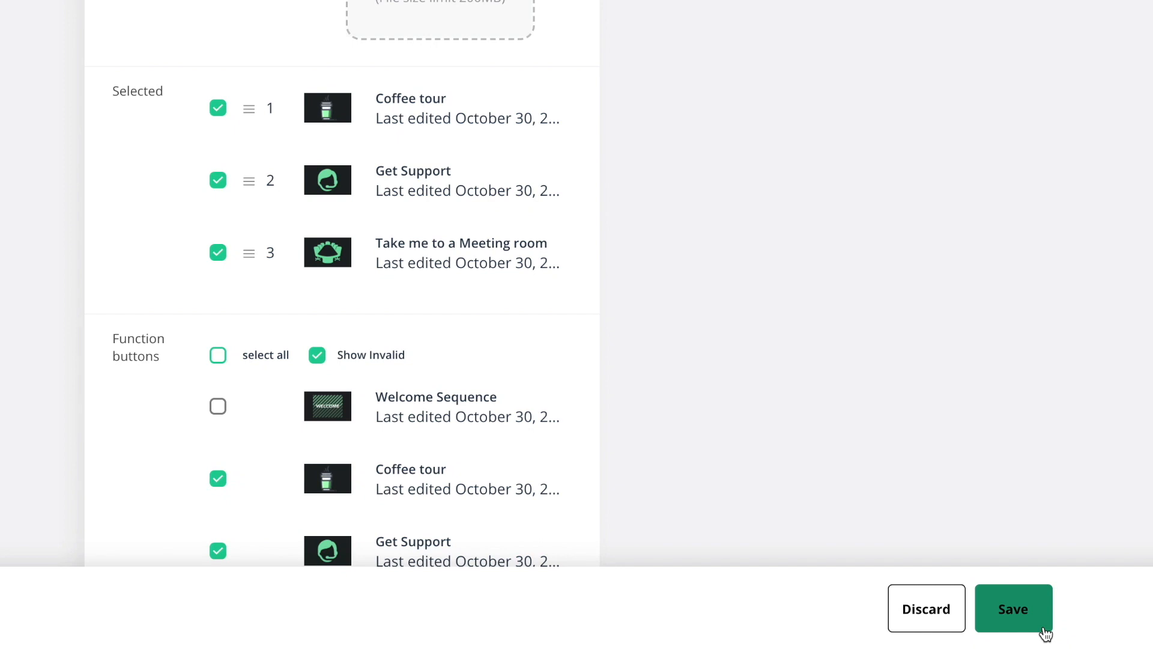
{"action": "left_click", "coordinate": [1045, 634]}
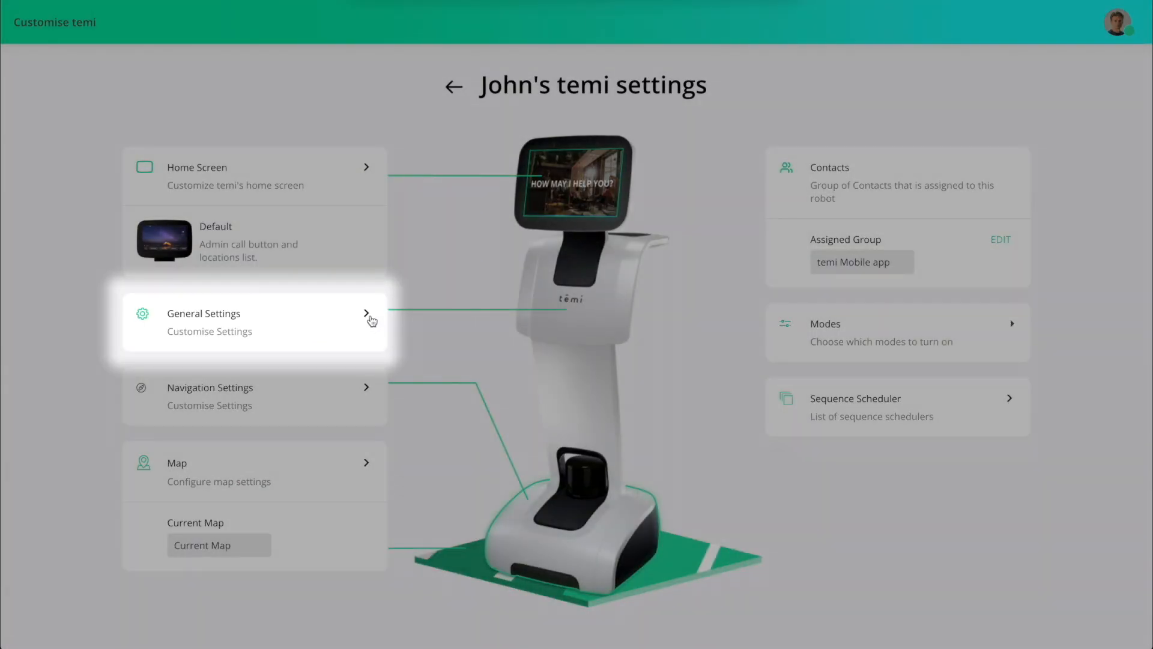
Step: In General settings, toggle 24-Hour Time and battery percentage display on and back off
{"action": "left_click", "coordinate": [368, 315]}
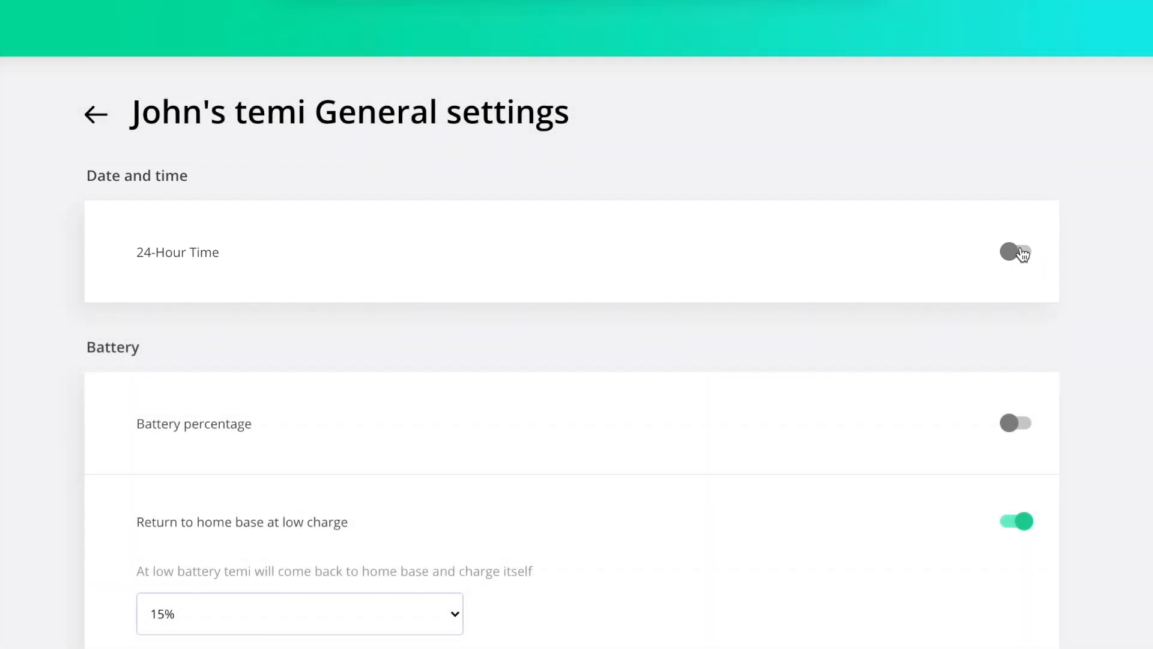
{"action": "left_click", "coordinate": [1021, 252]}
{"action": "left_click", "coordinate": [1022, 253]}
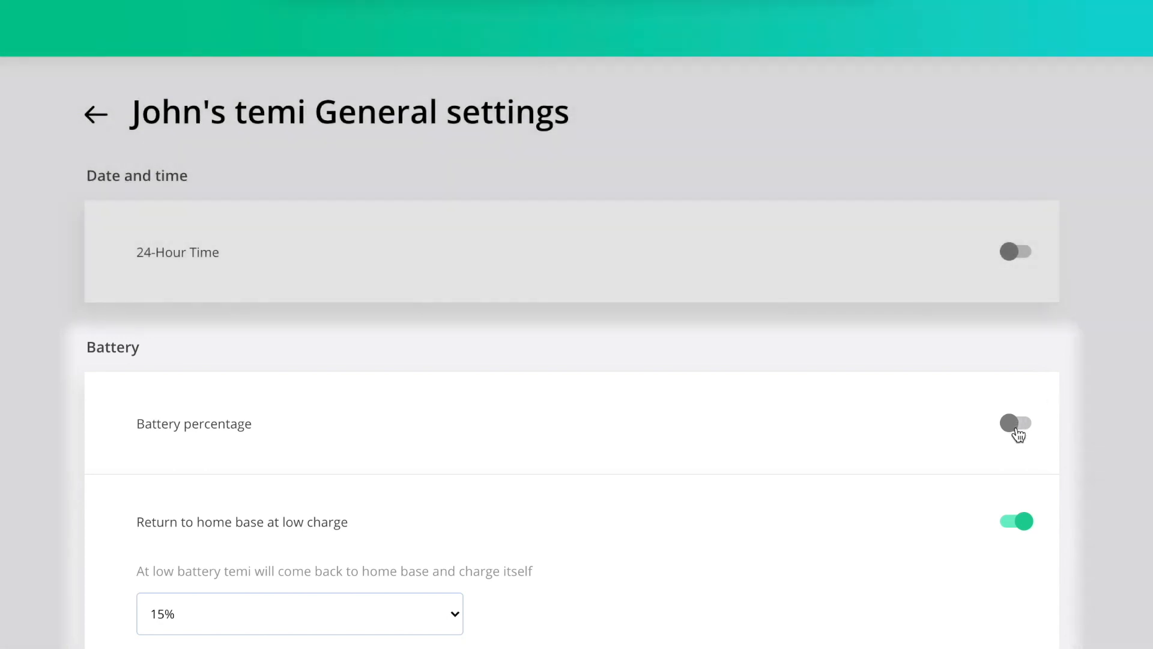
{"action": "left_click", "coordinate": [1016, 426]}
{"action": "left_click", "coordinate": [1019, 433]}
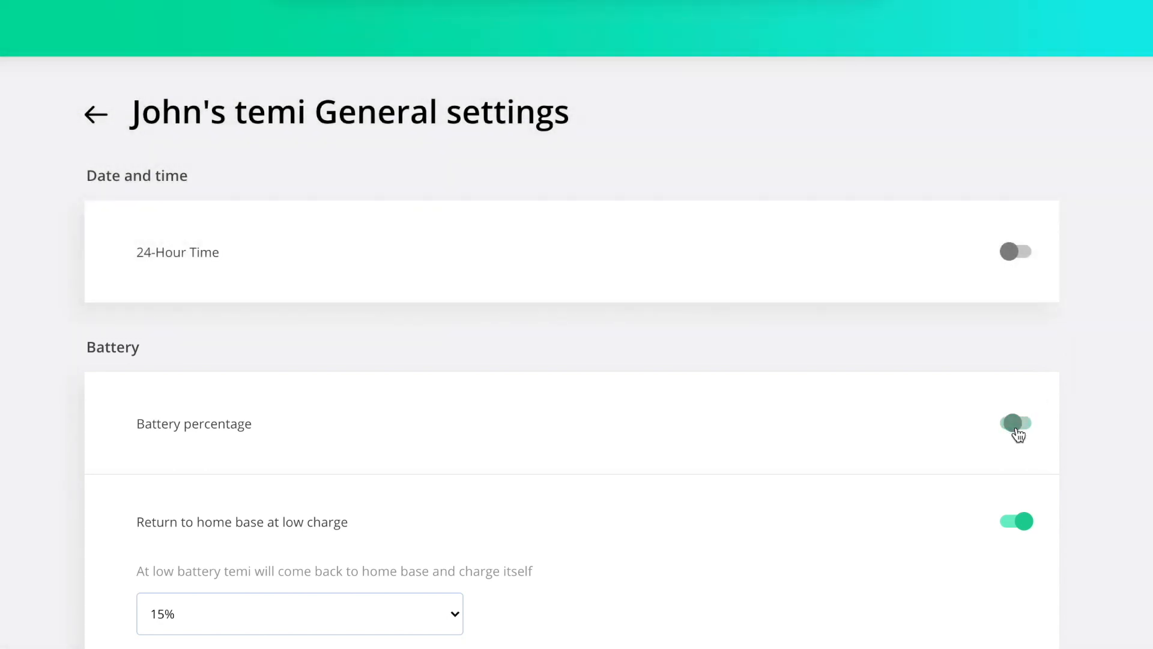
Step: Set the low-charge return to home base level to 20%
{"action": "scroll", "coordinate": [465, 605], "scroll_direction": "down", "scroll_amount": 3}
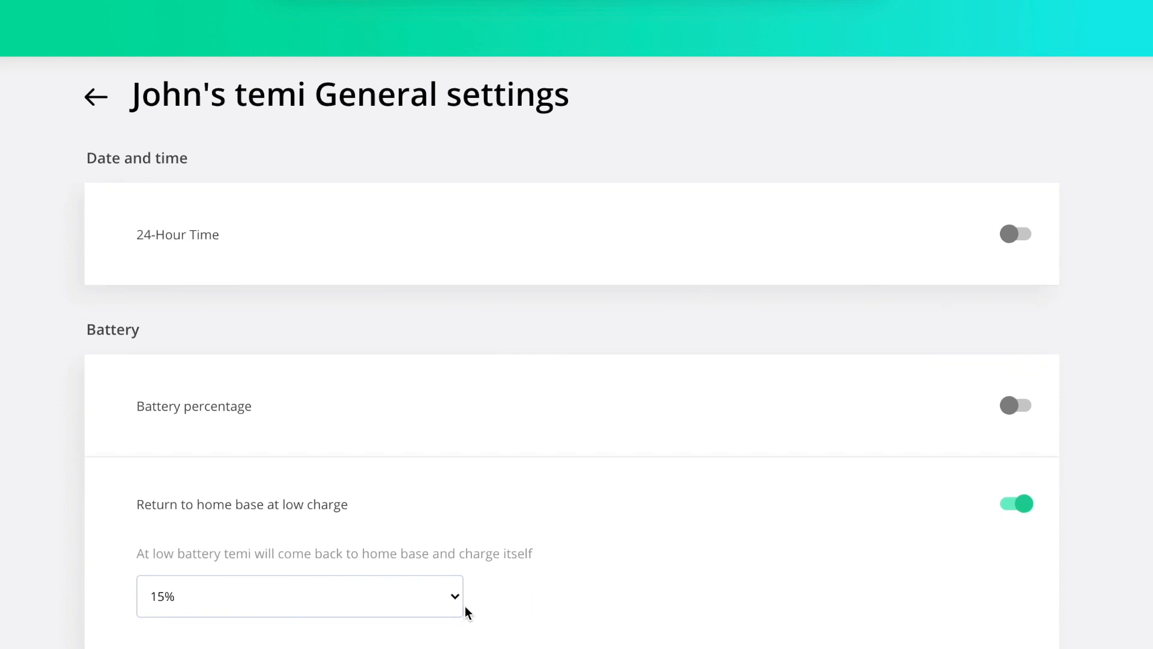
{"action": "left_click", "coordinate": [456, 451]}
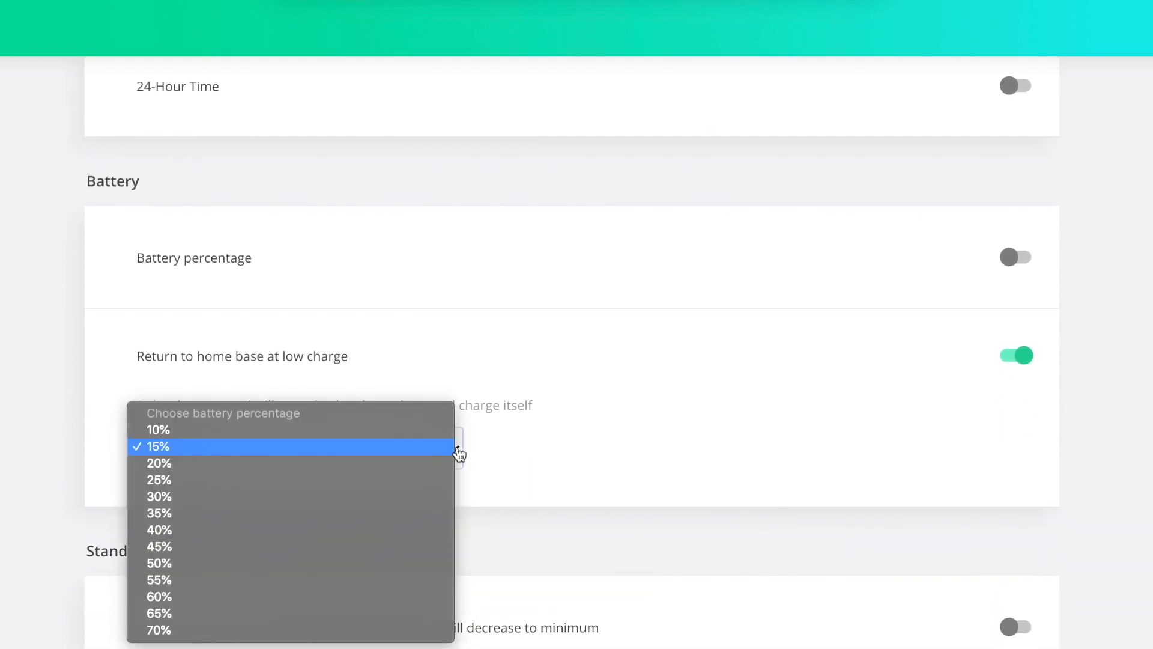
{"action": "left_click", "coordinate": [159, 461]}
Step: Toggle standby dimming on and back off and keep the interaction button Enabled
{"action": "scroll", "coordinate": [1150, 380], "scroll_direction": "down", "scroll_amount": 5}
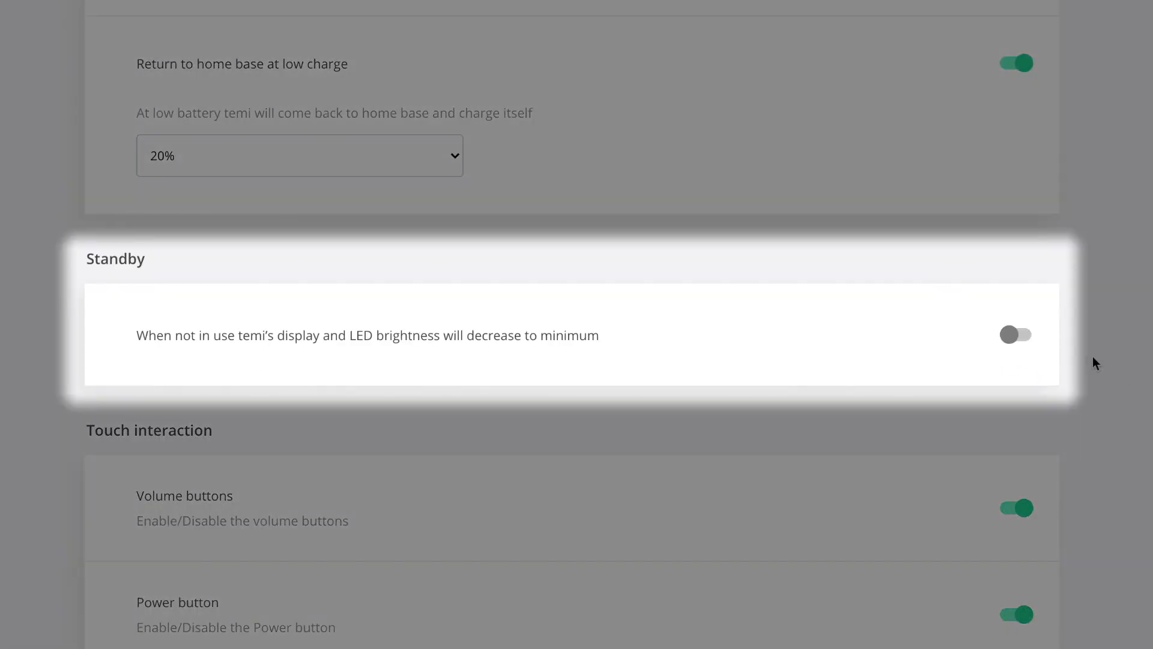
{"action": "left_click", "coordinate": [1021, 342]}
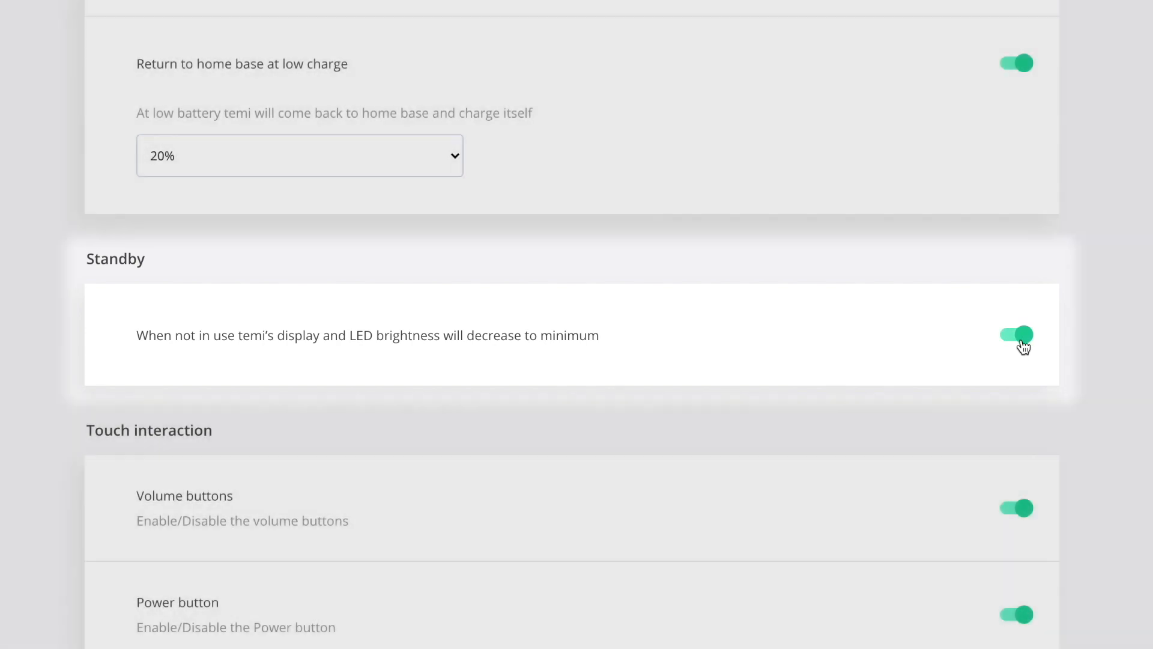
{"action": "left_click", "coordinate": [1021, 337]}
{"action": "scroll", "coordinate": [1150, 378], "scroll_direction": "down", "scroll_amount": 5}
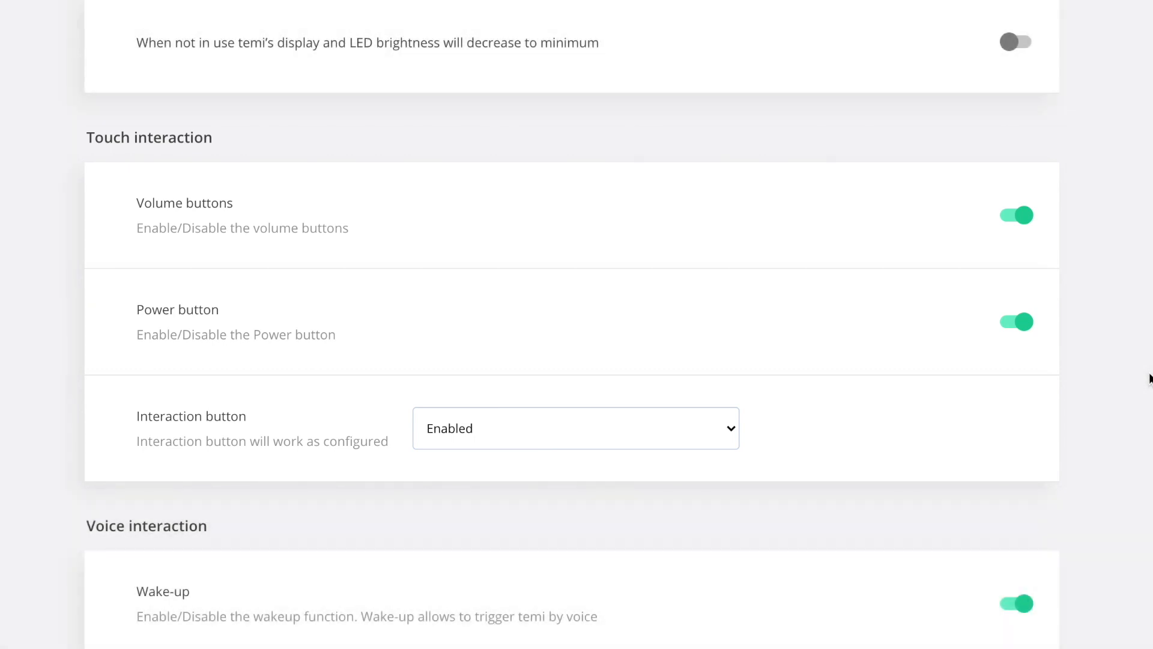
{"action": "left_click", "coordinate": [736, 441]}
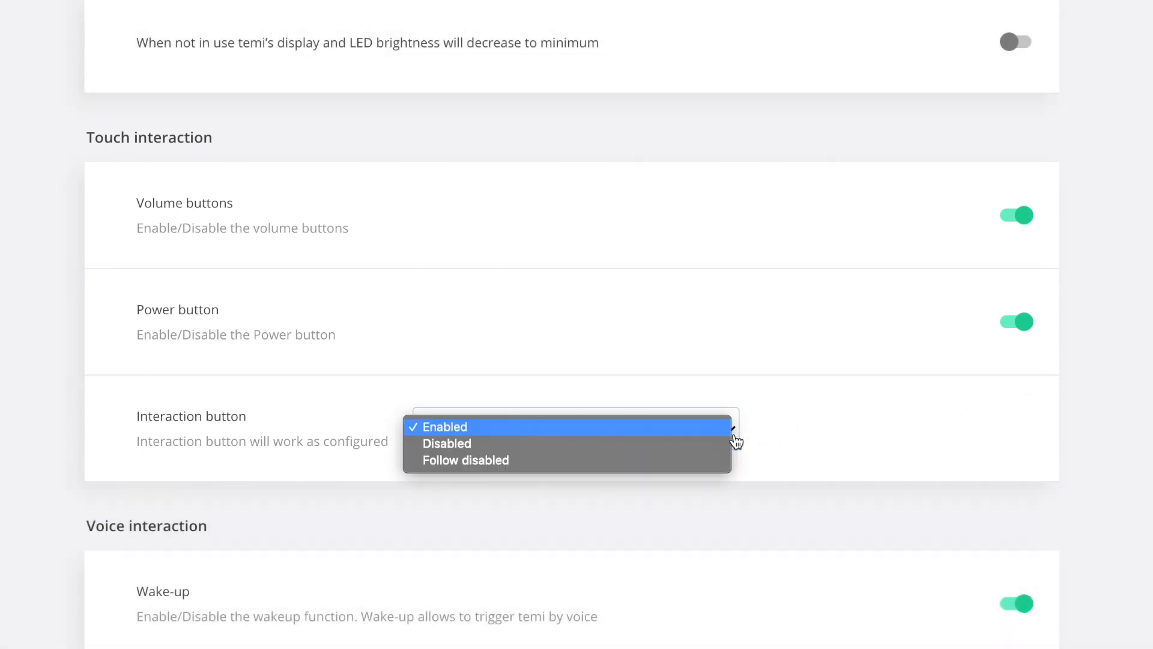
{"action": "left_click", "coordinate": [1105, 445]}
{"action": "scroll", "coordinate": [1106, 446], "scroll_direction": "down", "scroll_amount": 5}
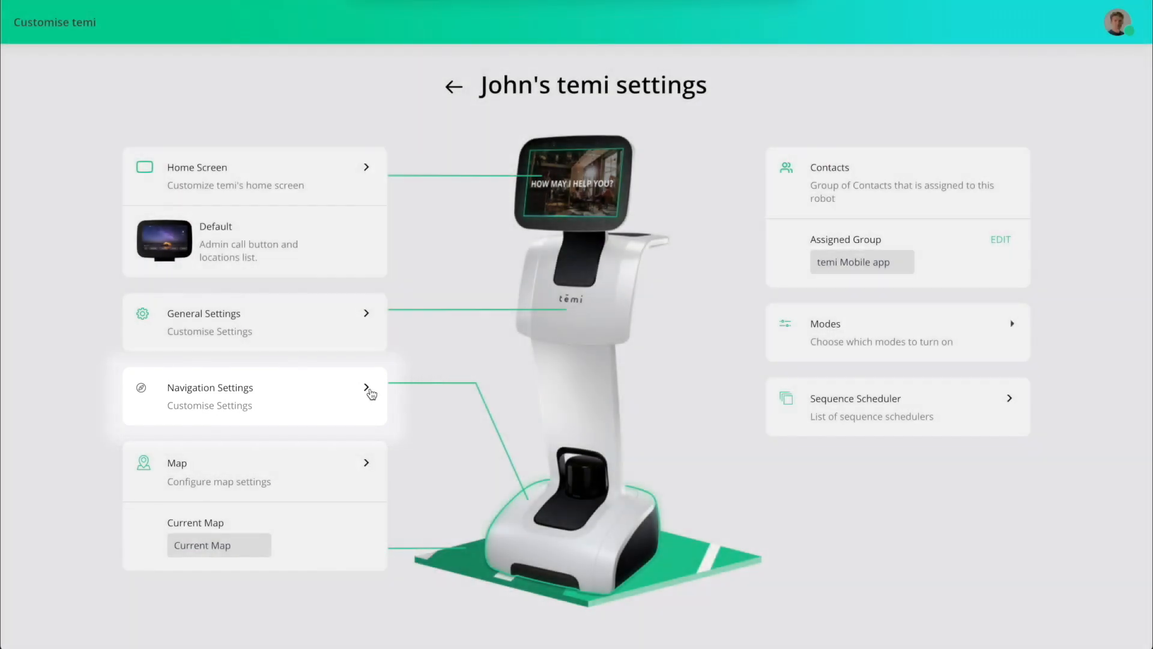
Step: In Navigation Settings, keep stairs or drops at Yes and obstacle avoidance sensitivity at High
{"action": "left_click", "coordinate": [368, 390]}
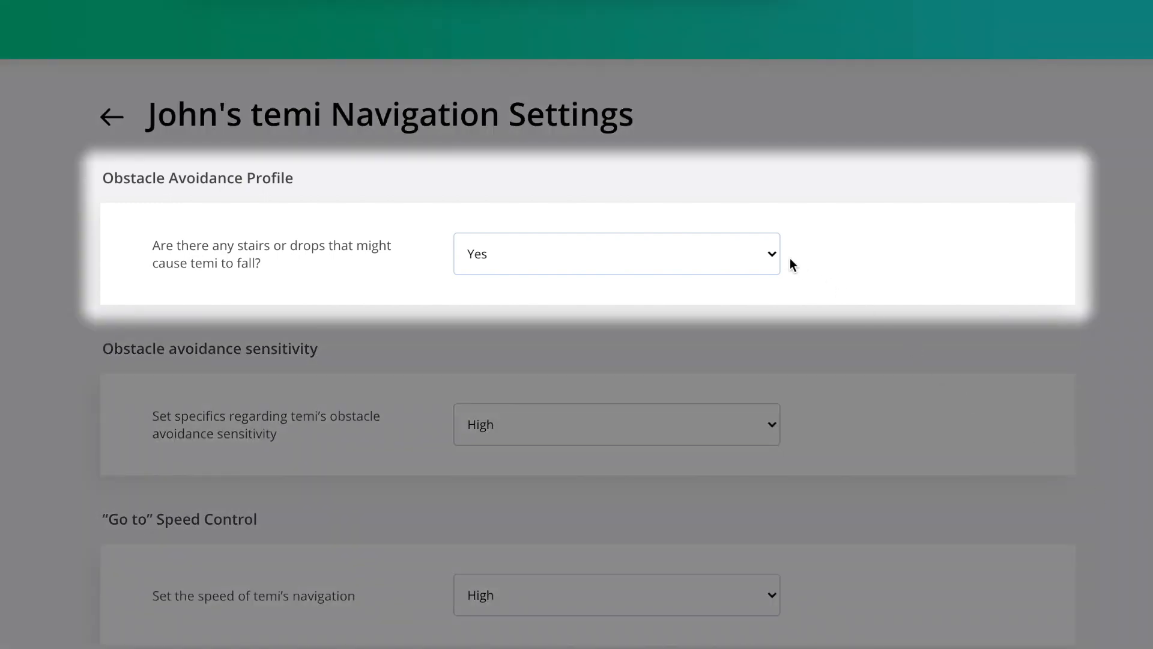
{"action": "left_click", "coordinate": [776, 258]}
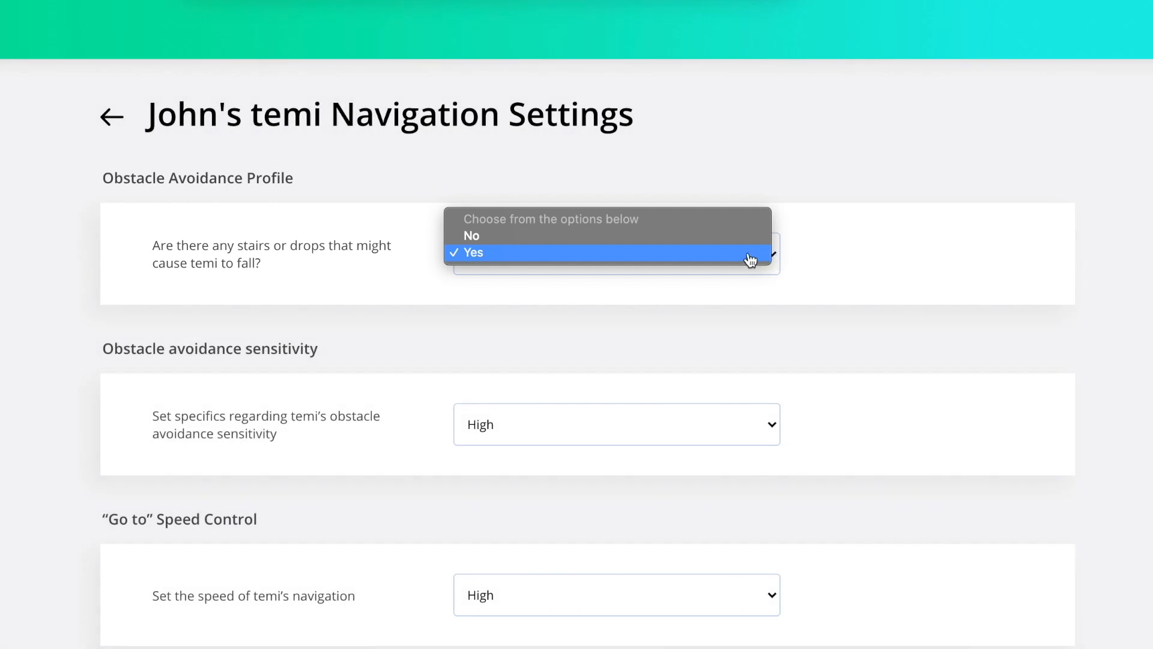
{"action": "left_click", "coordinate": [750, 260]}
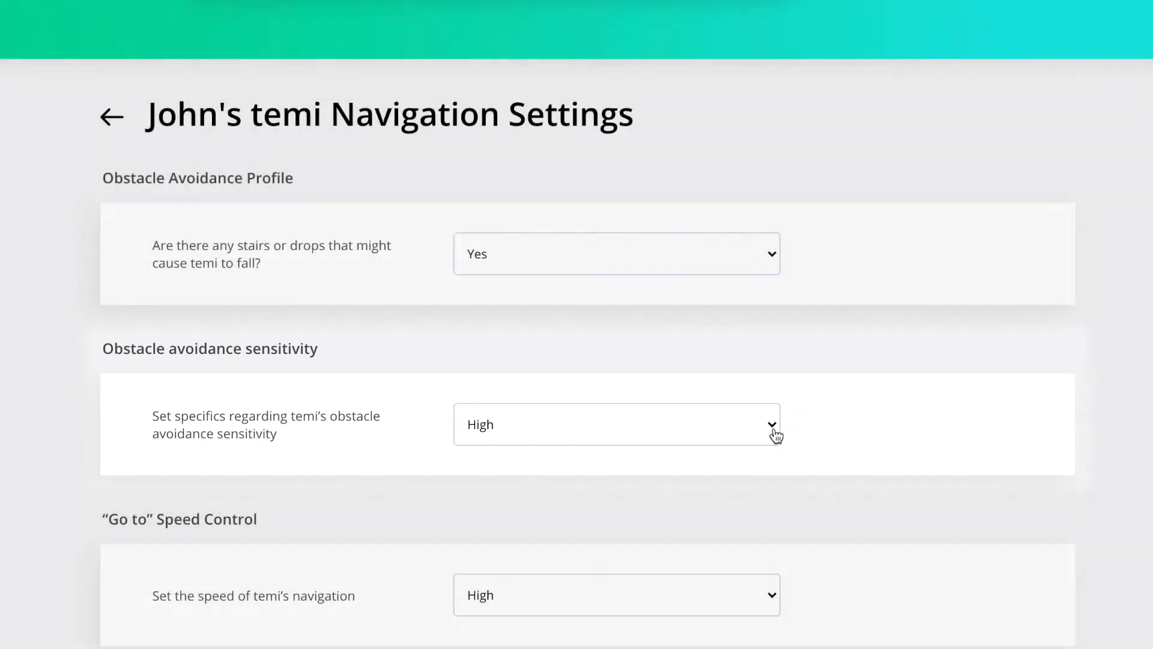
{"action": "left_click", "coordinate": [774, 432]}
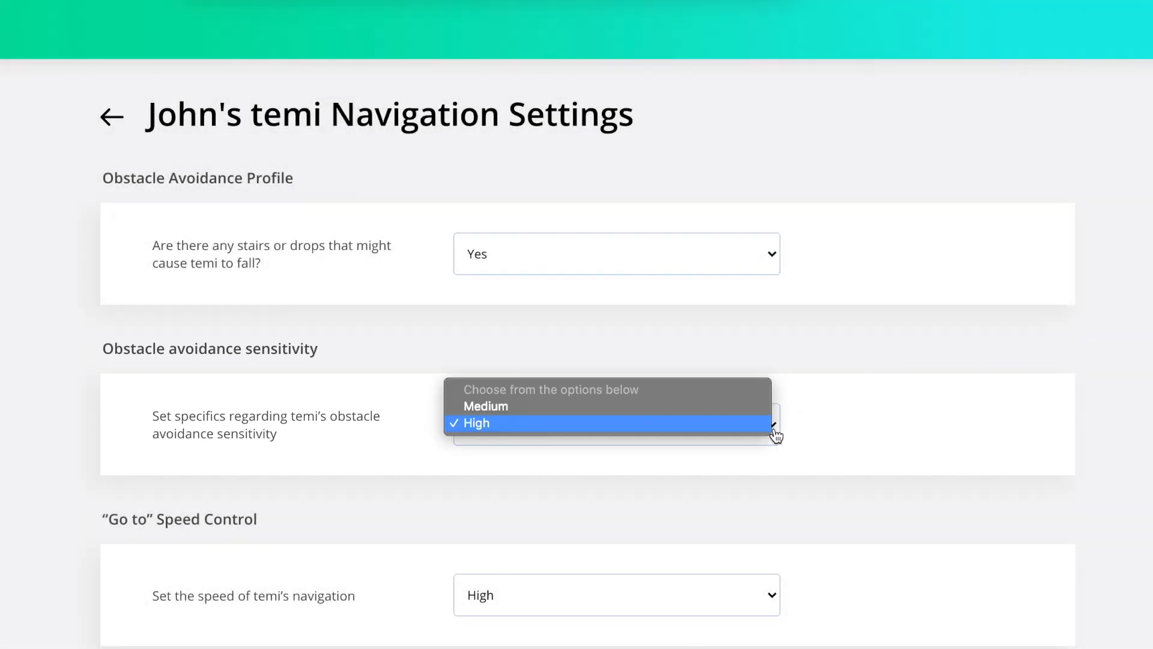
{"action": "left_click", "coordinate": [743, 428]}
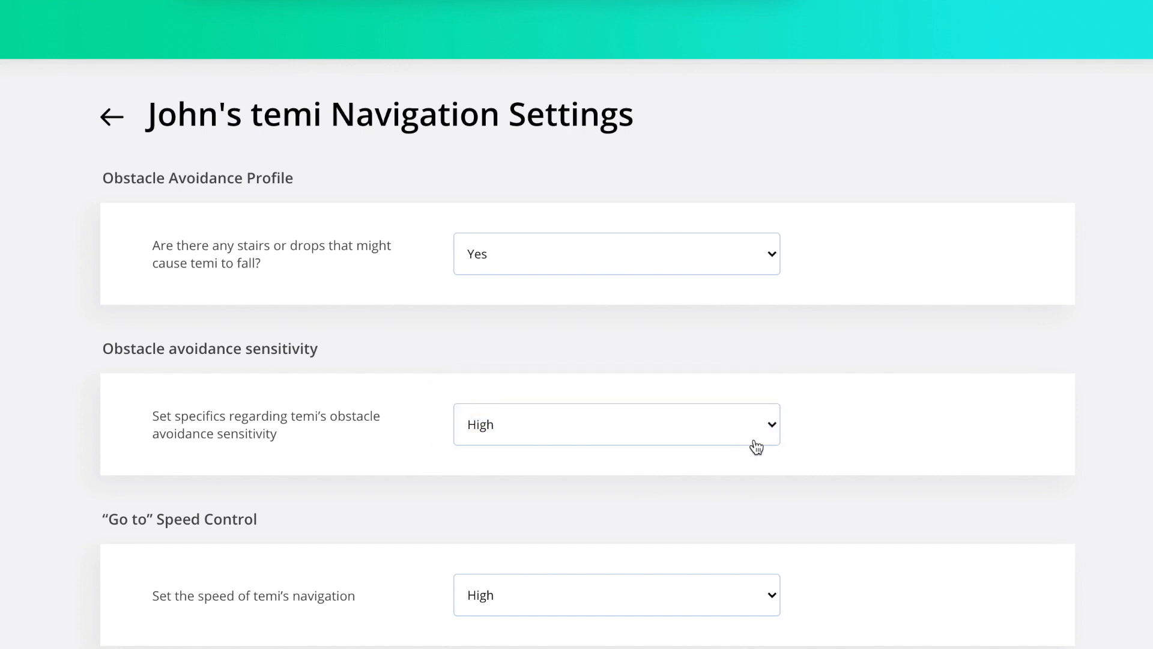
{"action": "scroll", "coordinate": [827, 495], "scroll_direction": "down", "scroll_amount": 3}
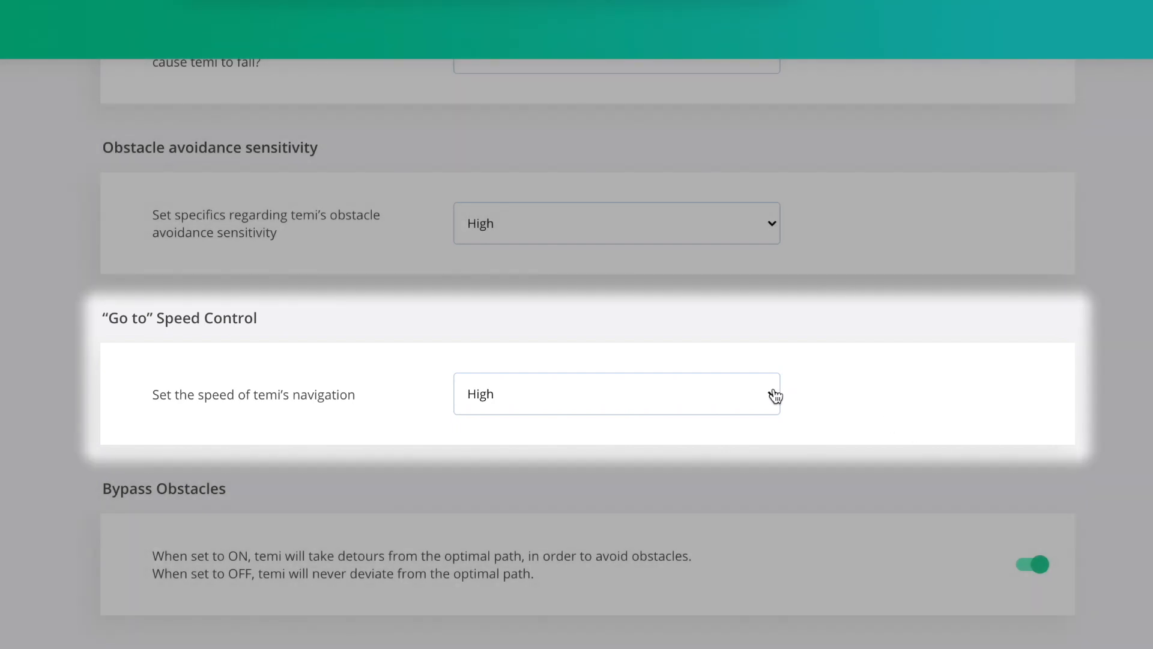
Step: Keep navigation speed High and bypass obstacles on, and set the navigation timeout to 10 seconds
{"action": "left_click", "coordinate": [773, 394]}
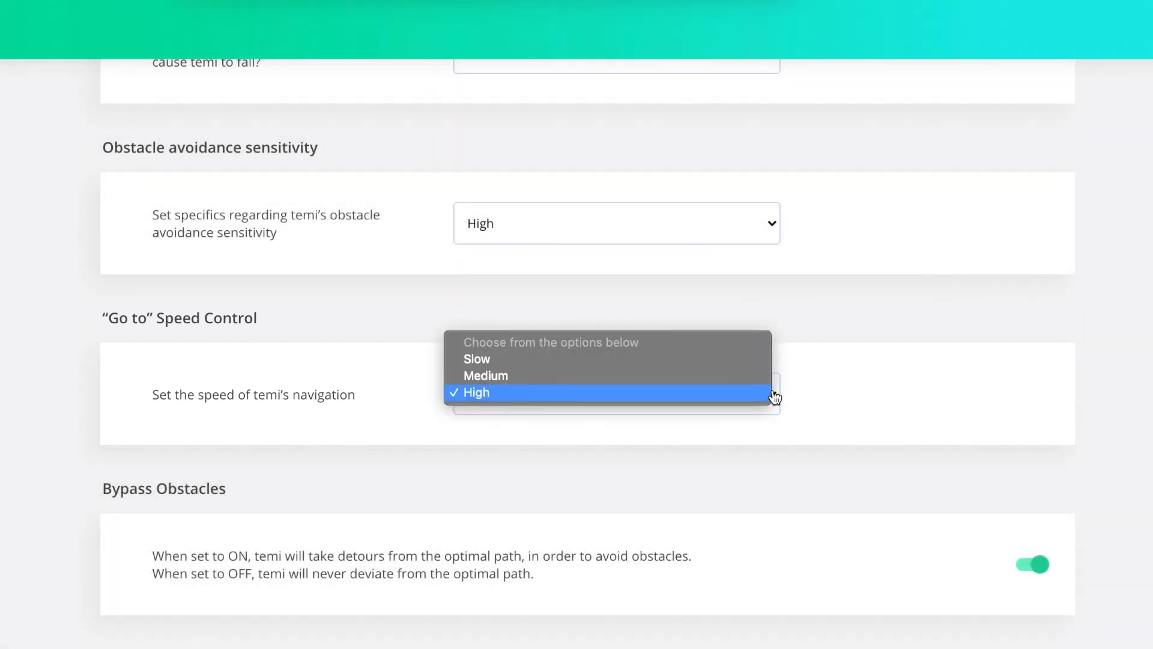
{"action": "left_click", "coordinate": [775, 395]}
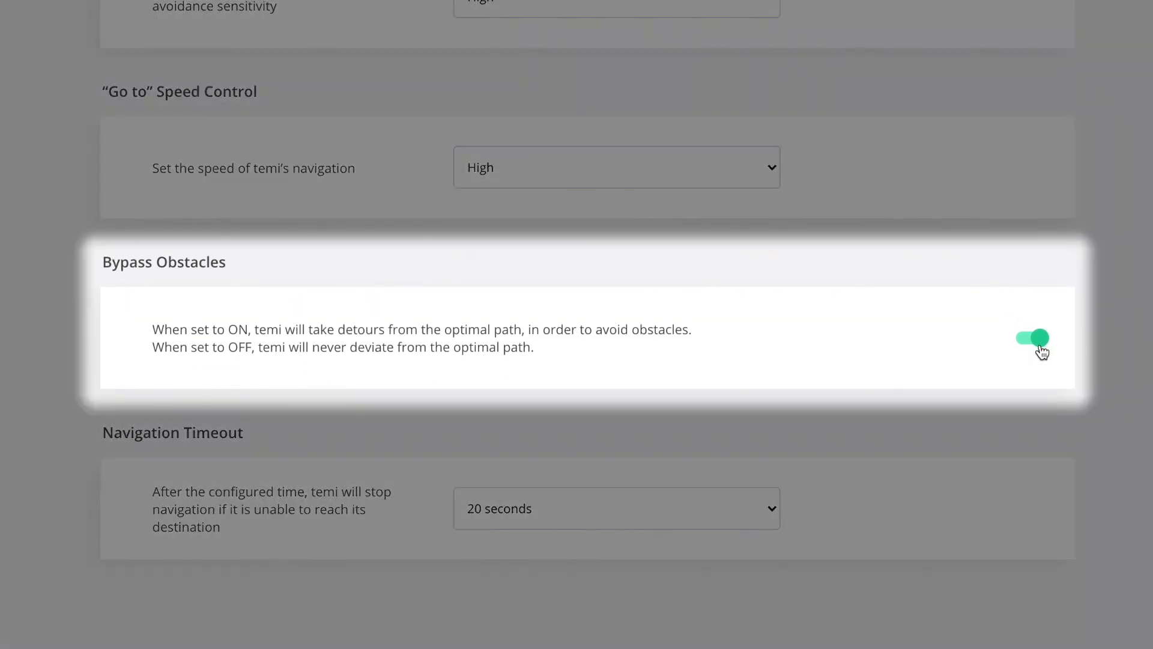
{"action": "left_click", "coordinate": [1042, 350]}
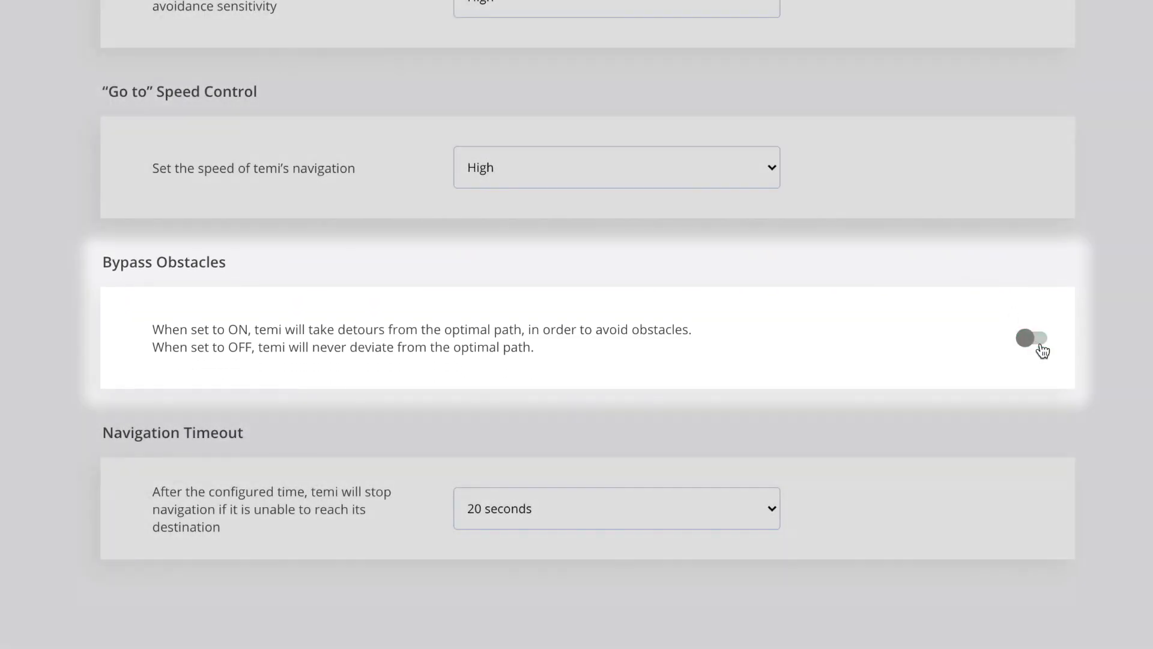
{"action": "left_click", "coordinate": [1042, 350]}
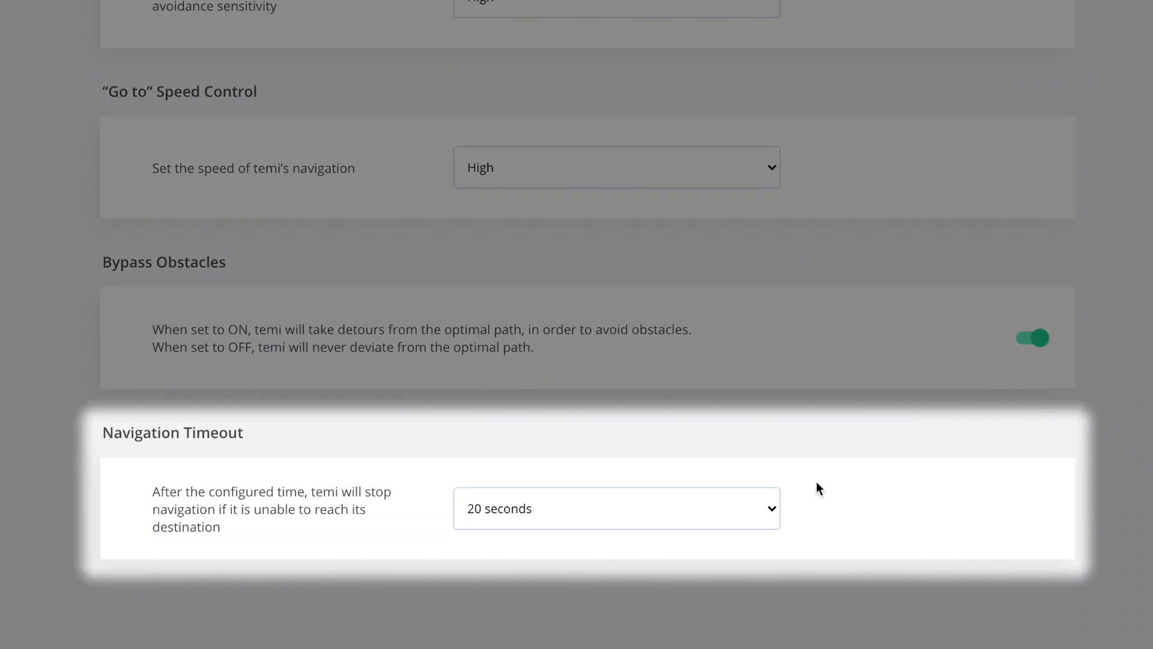
{"action": "left_click", "coordinate": [775, 508]}
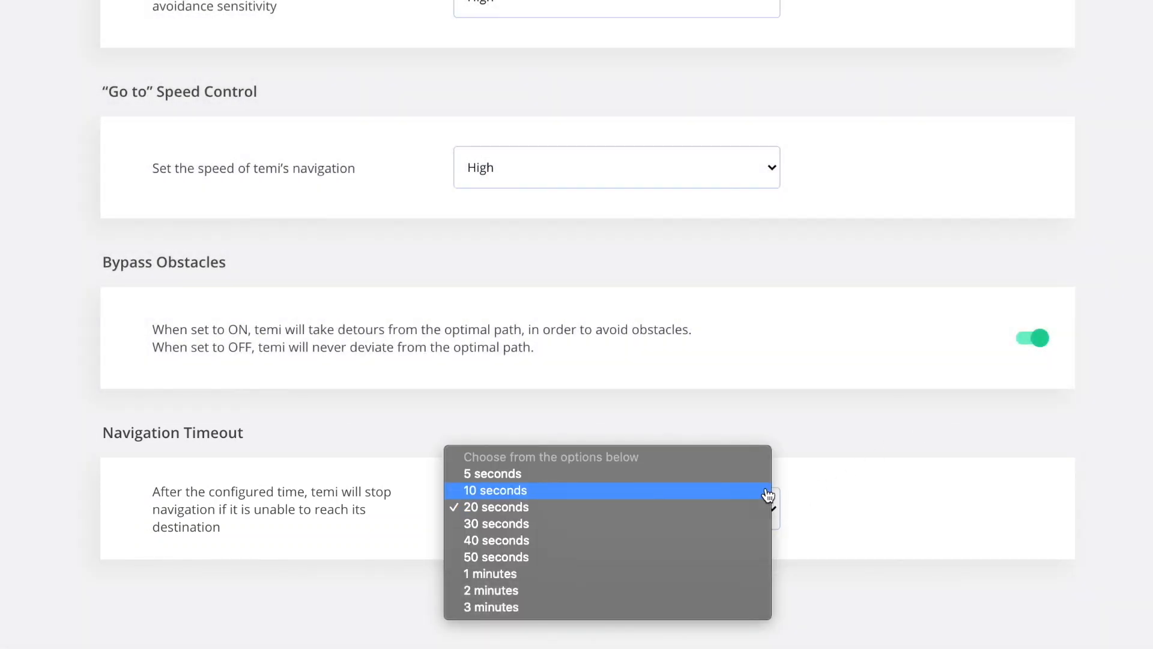
{"action": "left_click", "coordinate": [767, 496]}
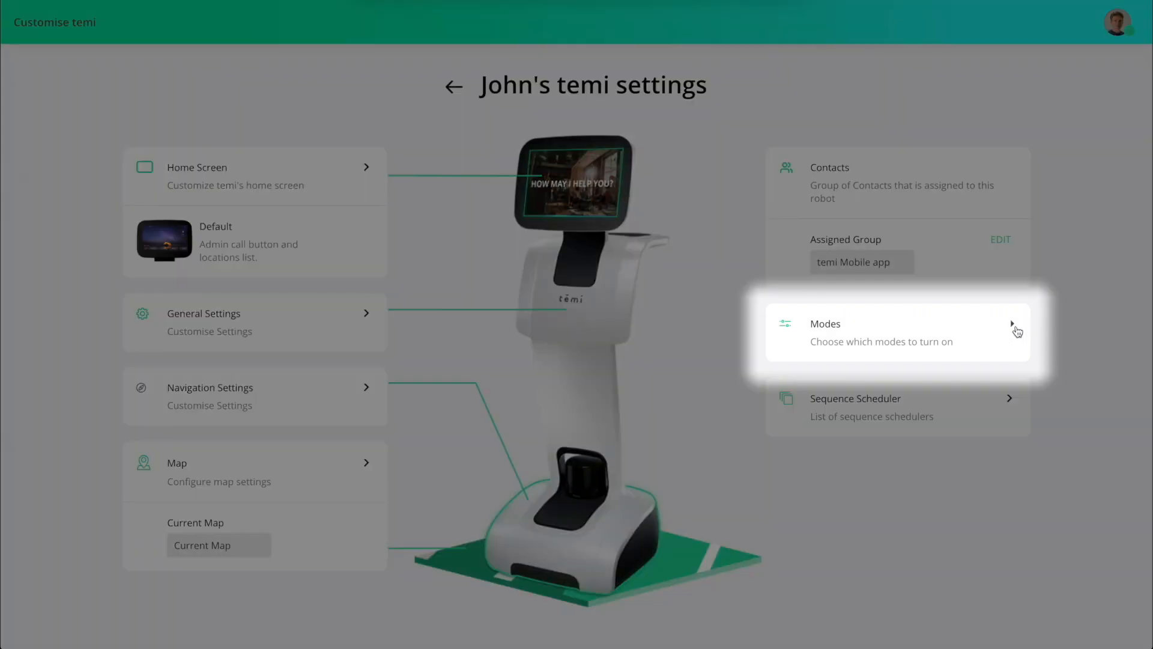
Step: Select Privacy in the robot's Modes list and open the Greet Mode settings
{"action": "left_click", "coordinate": [1016, 328]}
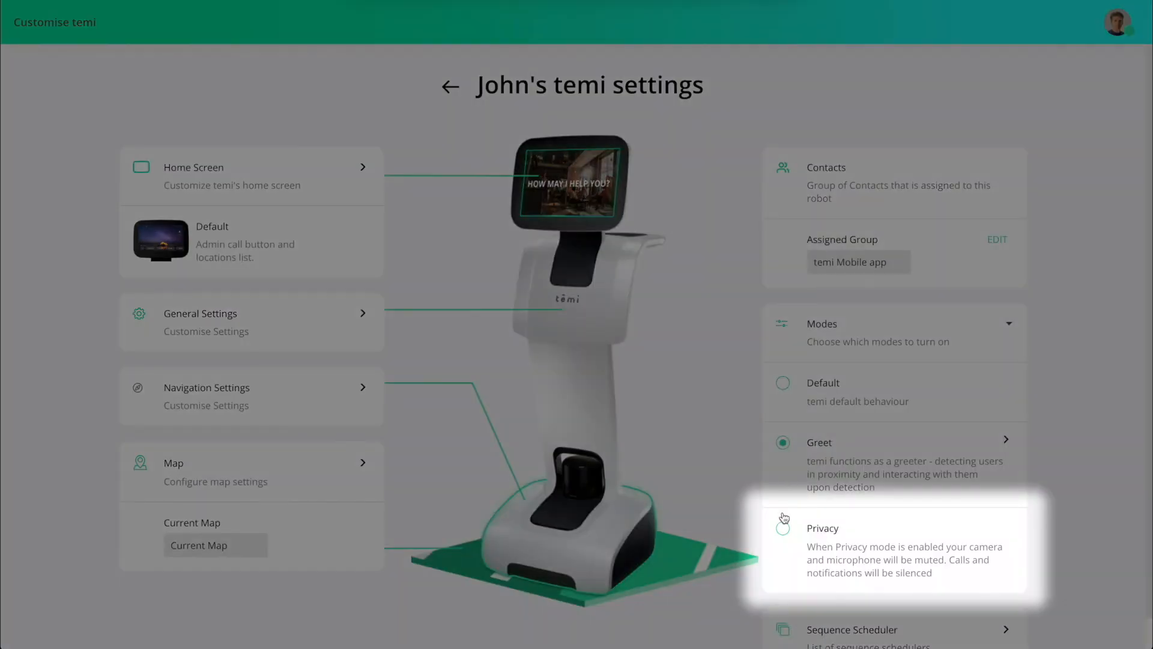
{"action": "left_click", "coordinate": [783, 529]}
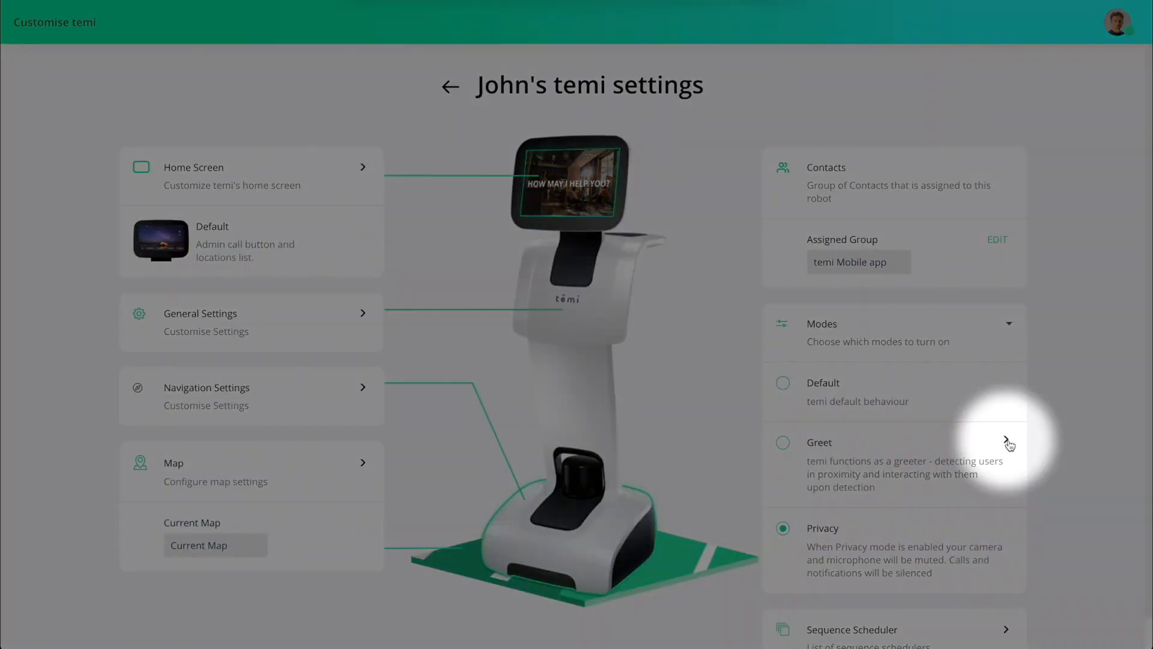
{"action": "left_click", "coordinate": [1006, 440]}
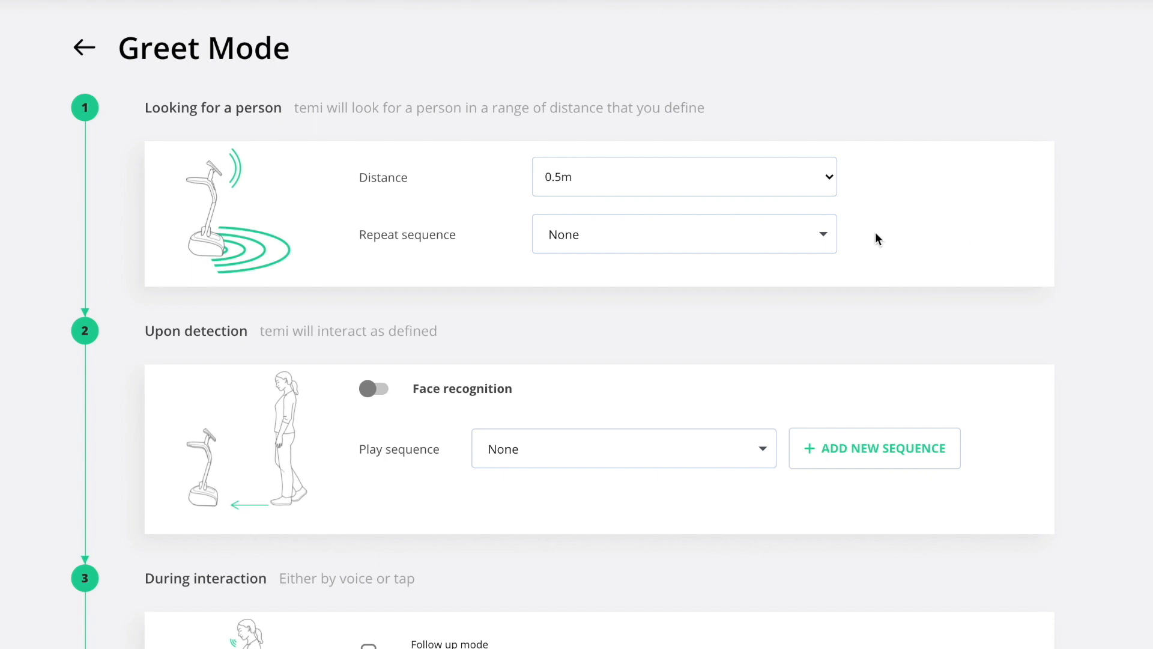
Step: Make Logo Animation Greet mode's repeat sequence and set the detection distance to 2m
{"action": "left_click", "coordinate": [826, 234]}
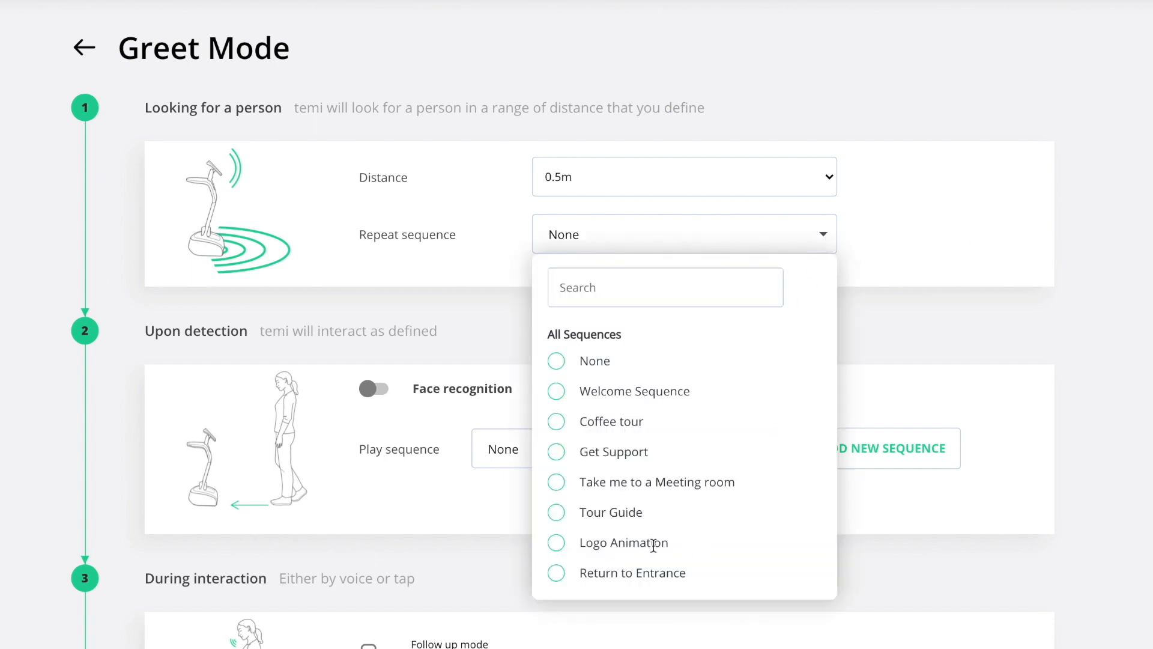
{"action": "left_click", "coordinate": [558, 542]}
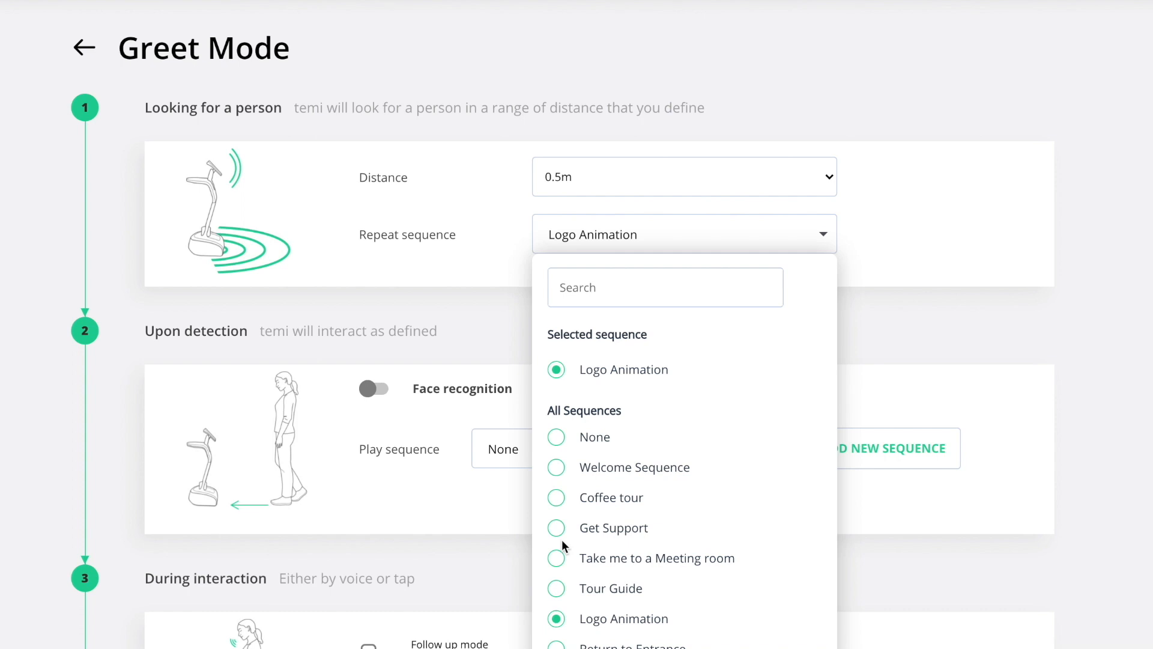
{"action": "left_click", "coordinate": [886, 312]}
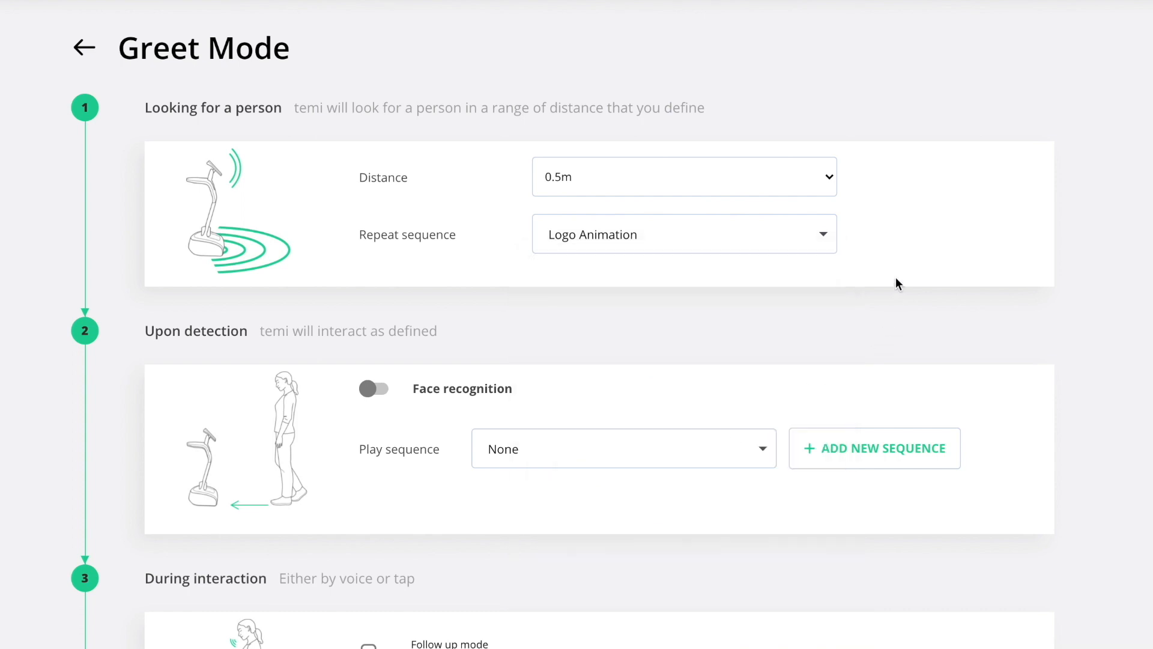
{"action": "left_click", "coordinate": [829, 183]}
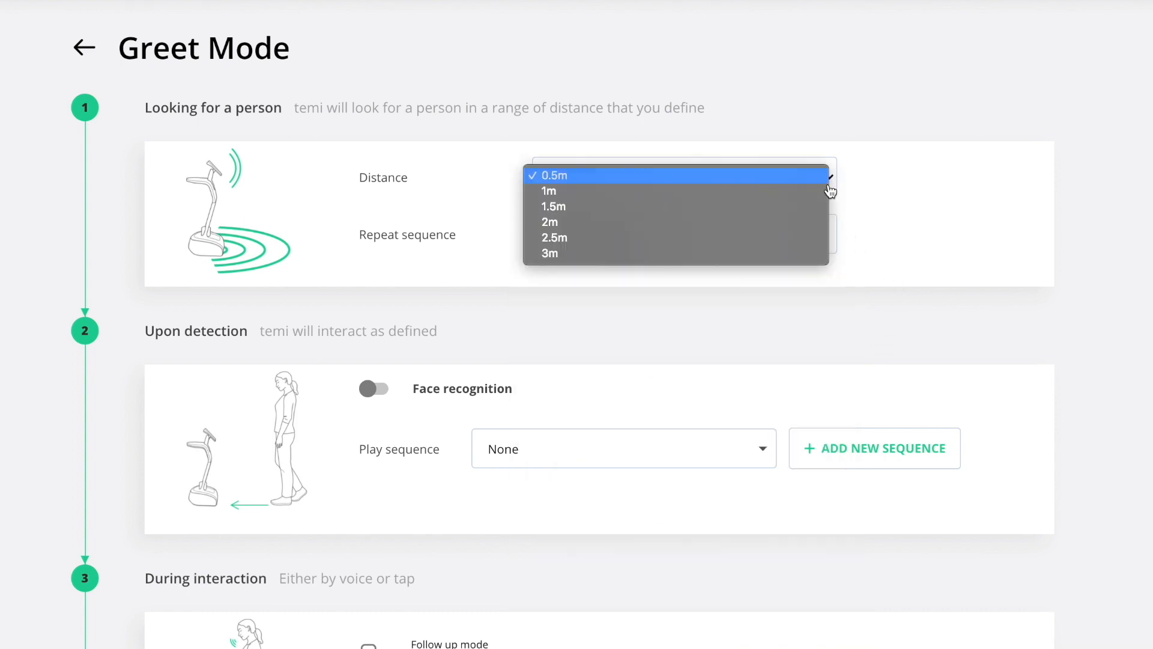
{"action": "left_click", "coordinate": [814, 222]}
{"action": "scroll", "coordinate": [1058, 144], "scroll_direction": "down", "scroll_amount": 5}
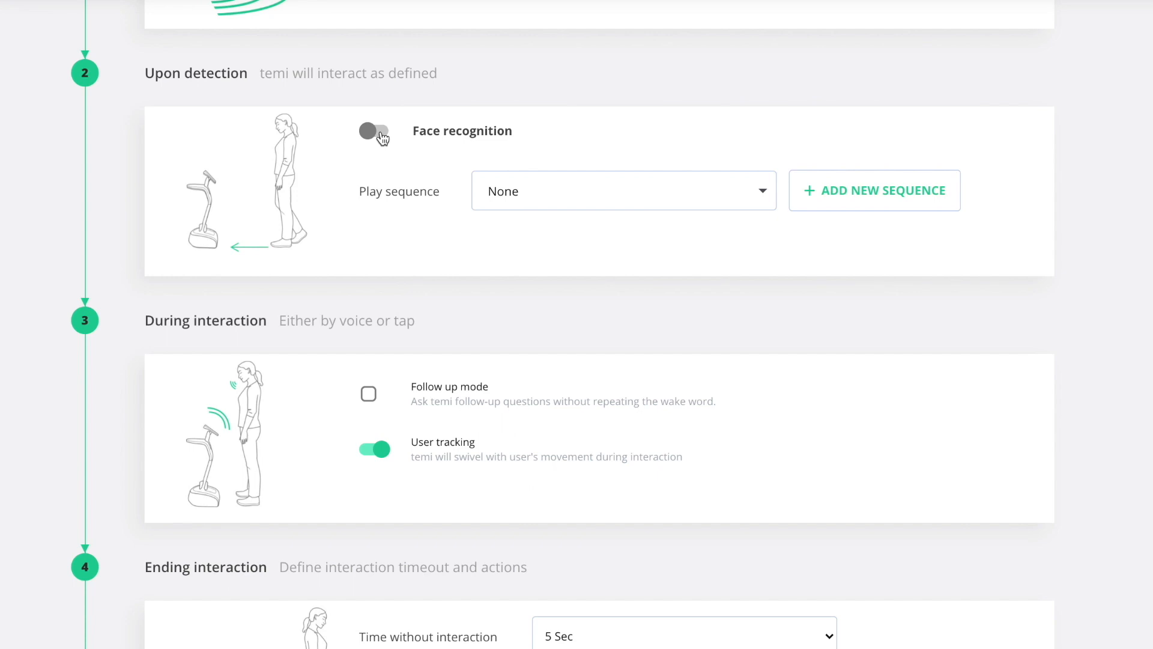
Step: Enable face recognition with Welcome Sequence for recognized users and Get Support for unrecognized users
{"action": "left_click", "coordinate": [375, 131]}
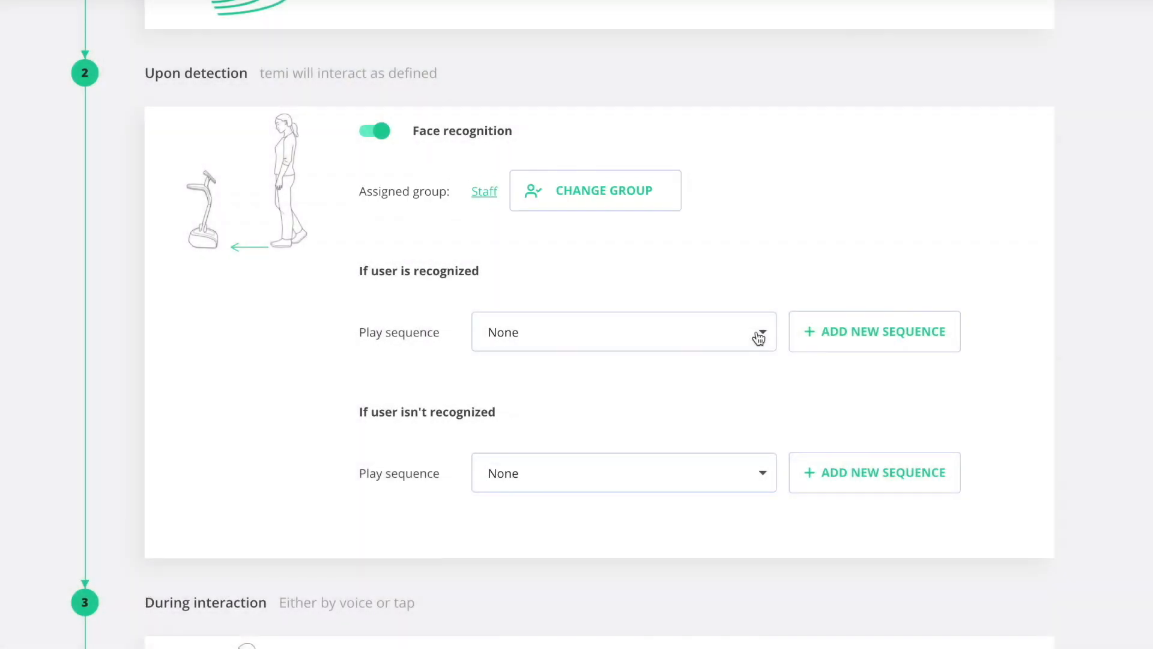
{"action": "left_click", "coordinate": [758, 334]}
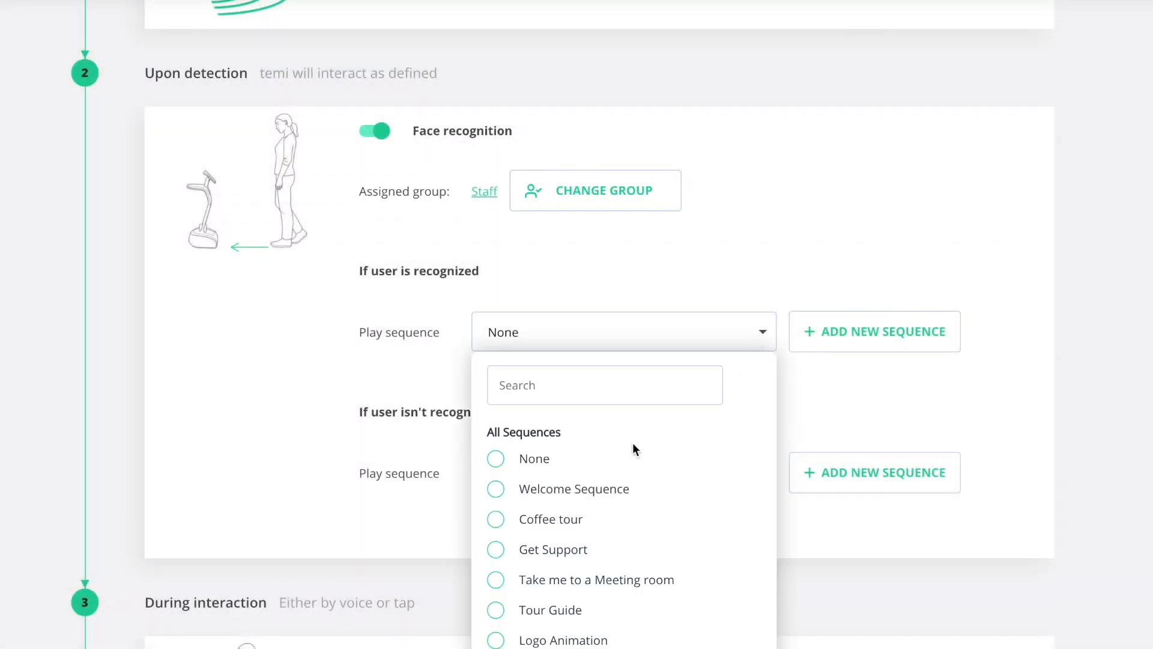
{"action": "left_click", "coordinate": [496, 489]}
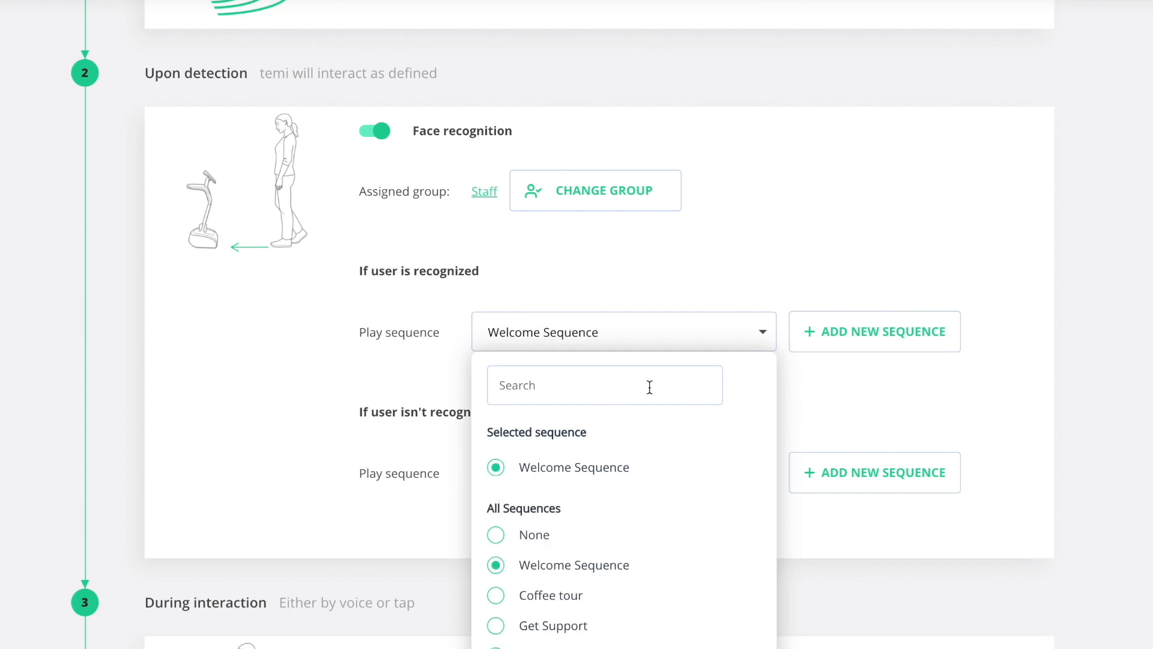
{"action": "left_click", "coordinate": [765, 341]}
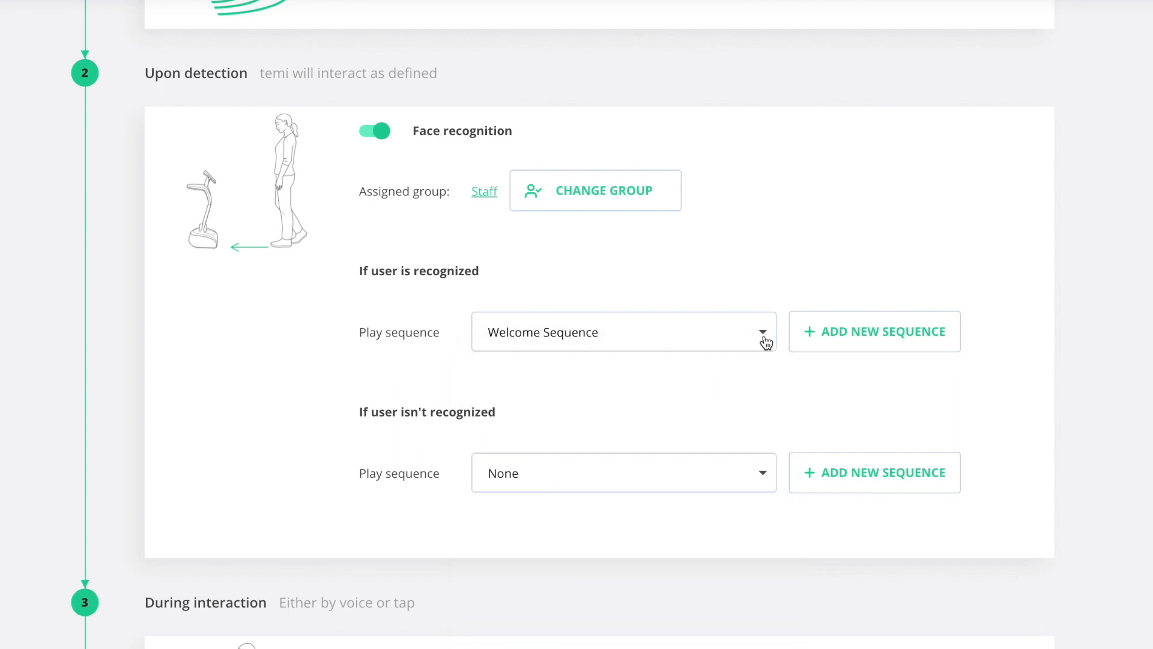
{"action": "left_click", "coordinate": [765, 471]}
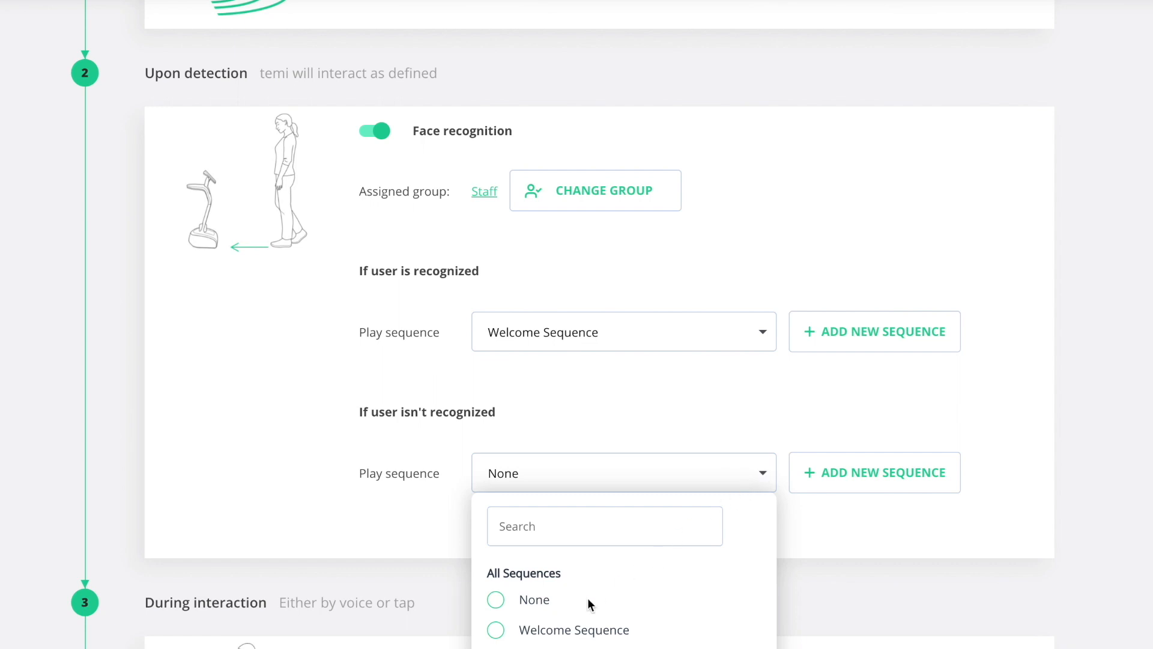
{"action": "scroll", "coordinate": [568, 615], "scroll_direction": "down", "scroll_amount": 2}
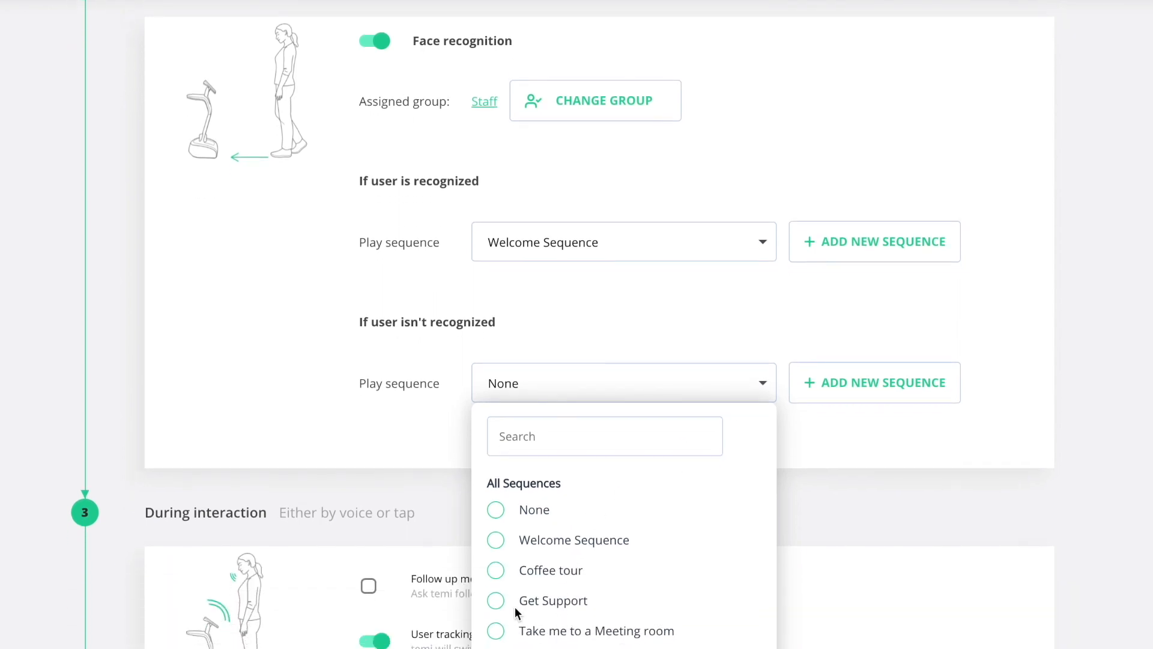
{"action": "left_click", "coordinate": [500, 605]}
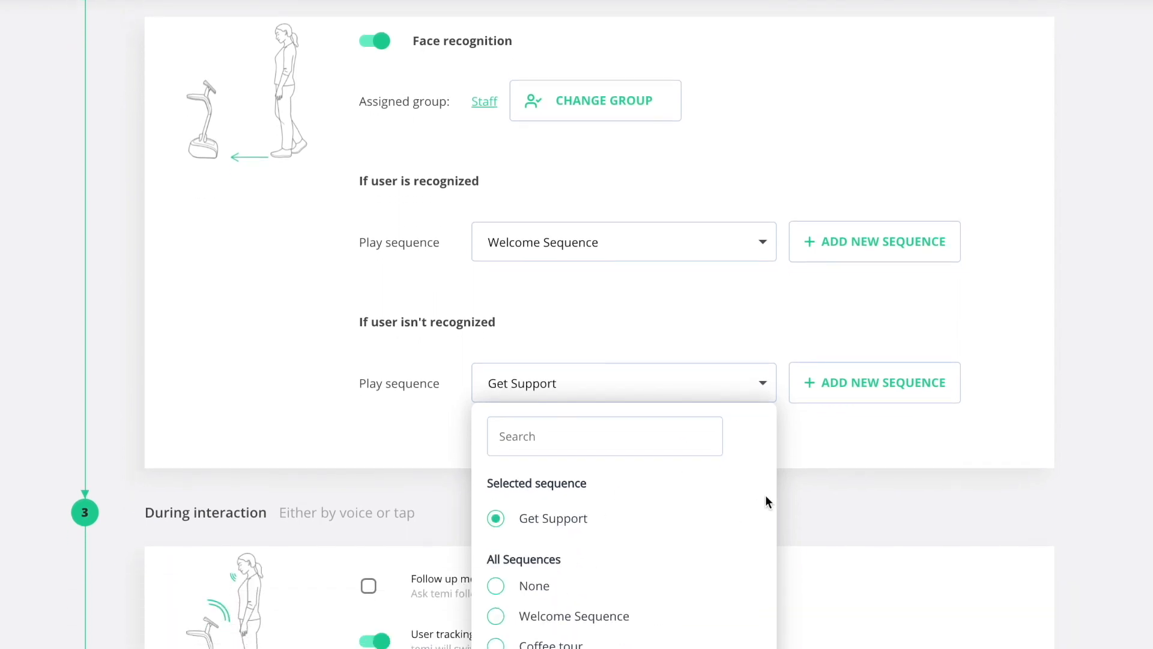
{"action": "left_click", "coordinate": [795, 452]}
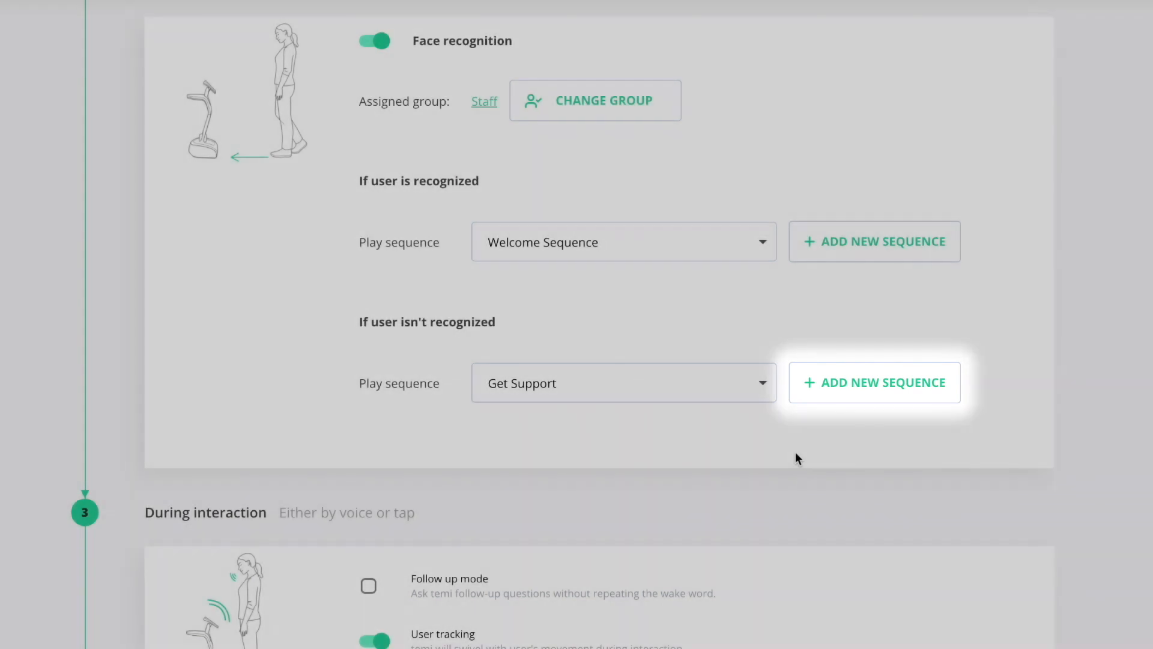
{"action": "scroll", "coordinate": [795, 453], "scroll_direction": "down", "scroll_amount": 5}
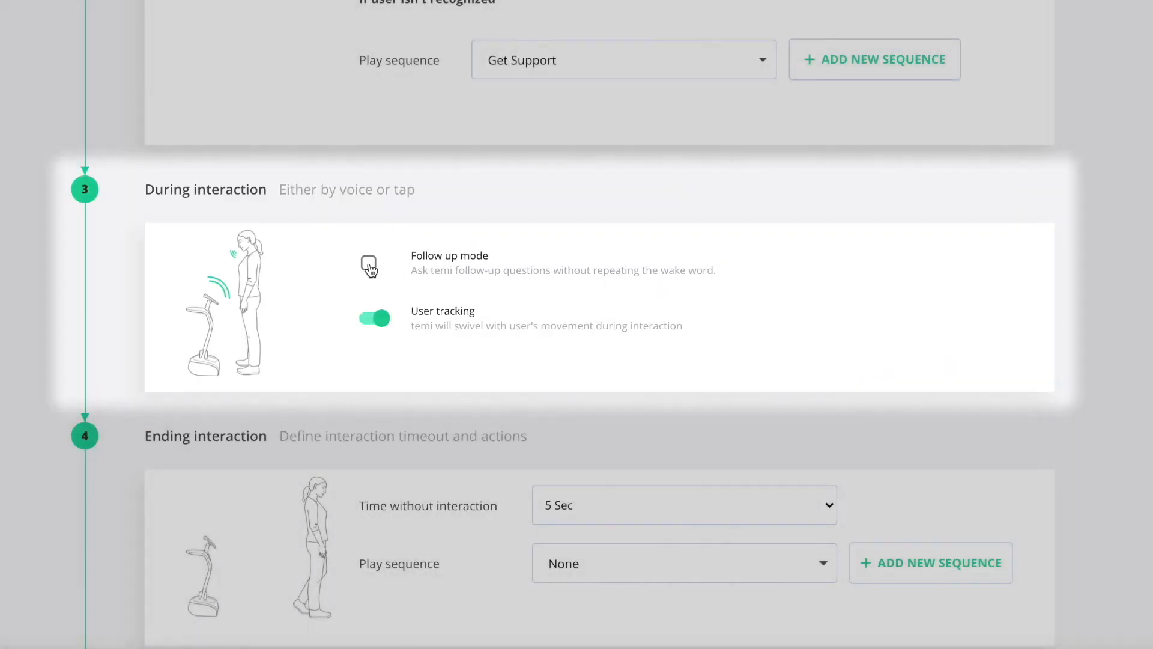
Step: Try the follow up mode and user tracking toggles, leaving follow up off and tracking on
{"action": "left_click", "coordinate": [369, 265]}
{"action": "left_click", "coordinate": [369, 265]}
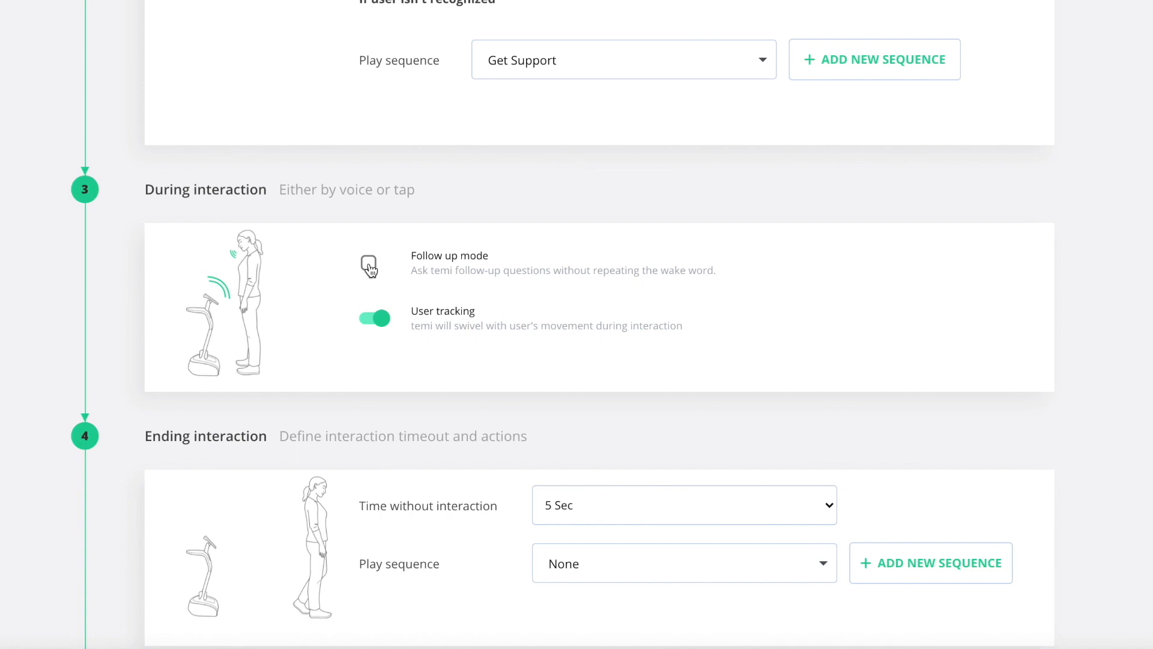
{"action": "left_click", "coordinate": [385, 322]}
{"action": "left_click", "coordinate": [377, 325]}
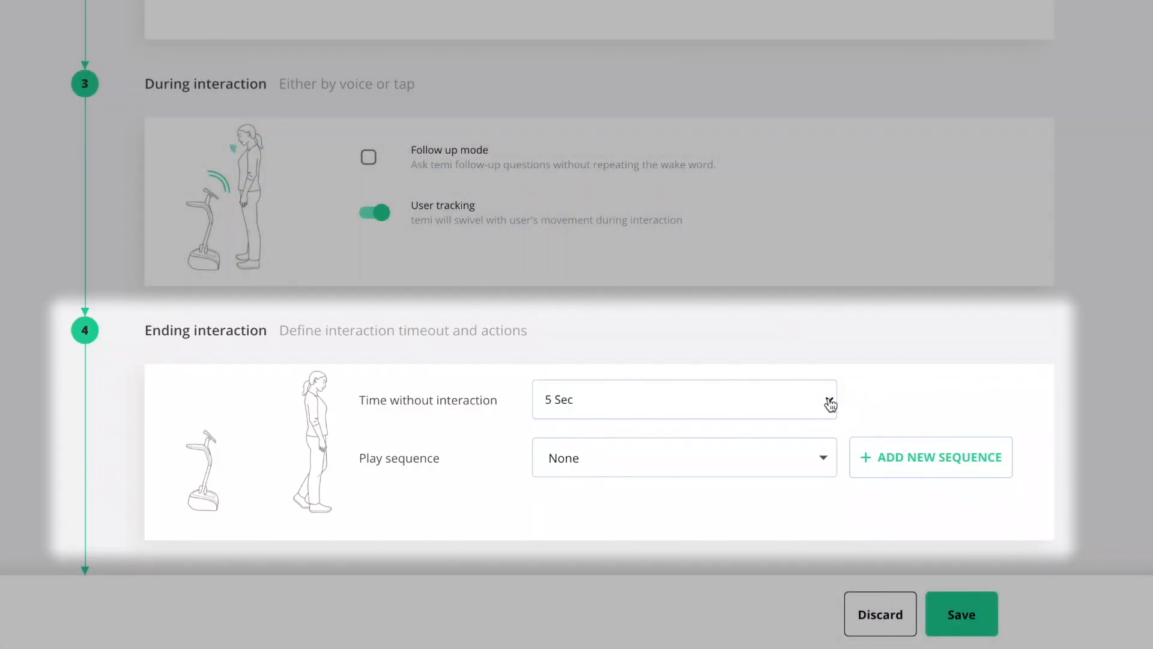
Step: Set a 10 Sec idle timeout with Return to Entrance as the ending sequence, and save Greet mode
{"action": "left_click", "coordinate": [829, 402]}
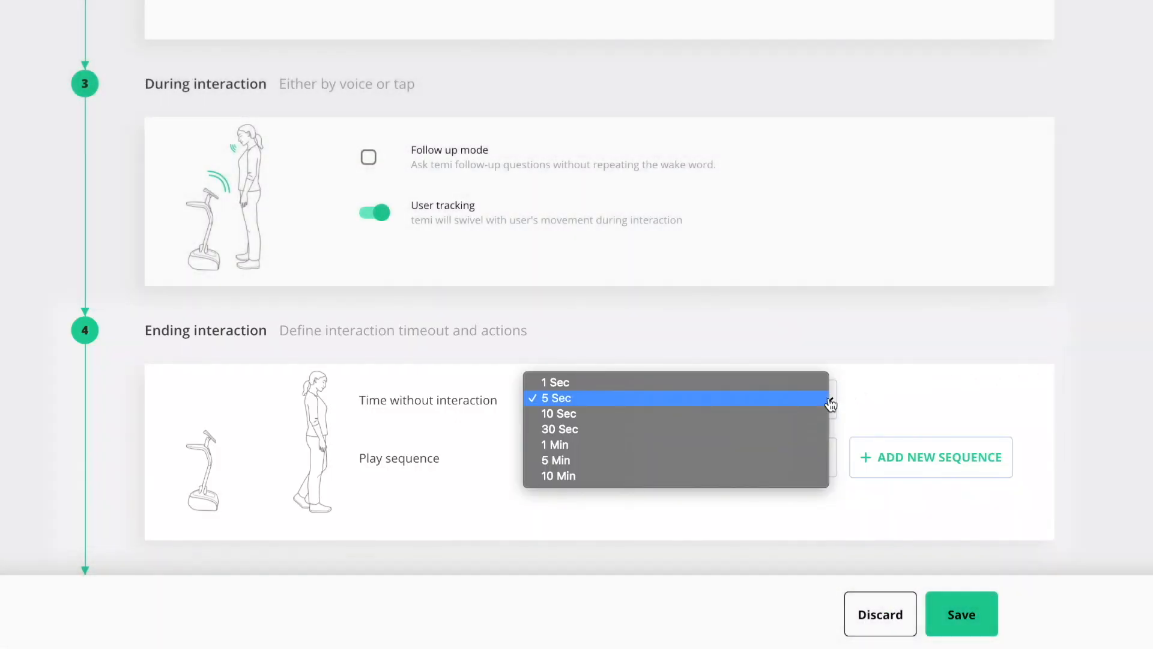
{"action": "left_click", "coordinate": [808, 416]}
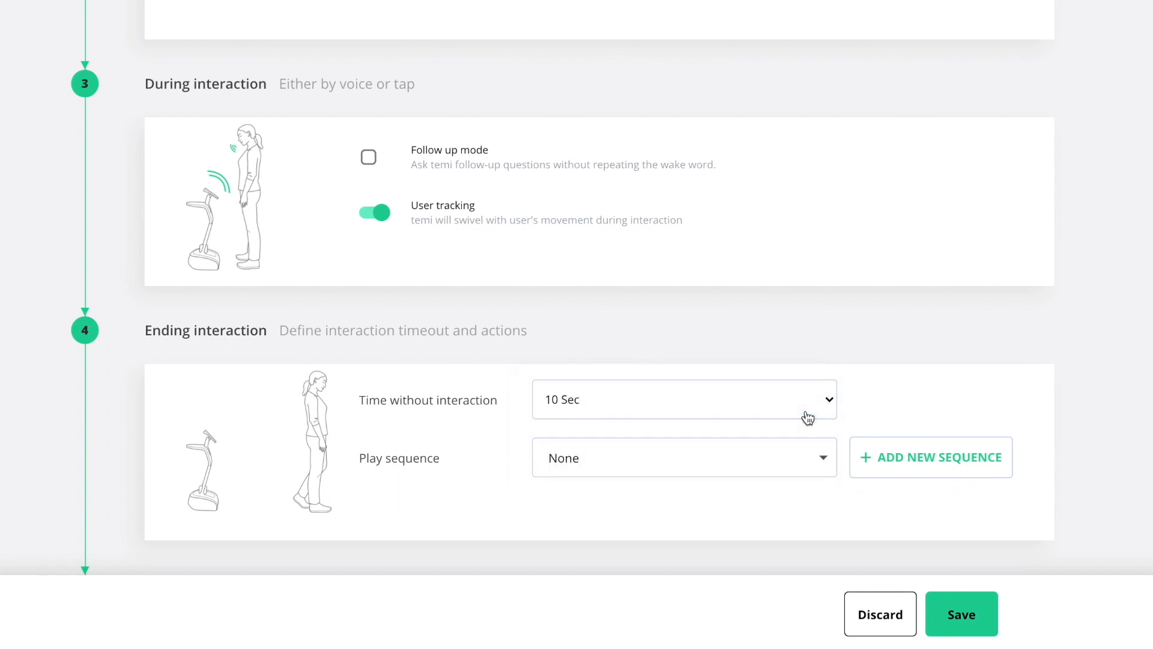
{"action": "left_click", "coordinate": [825, 458]}
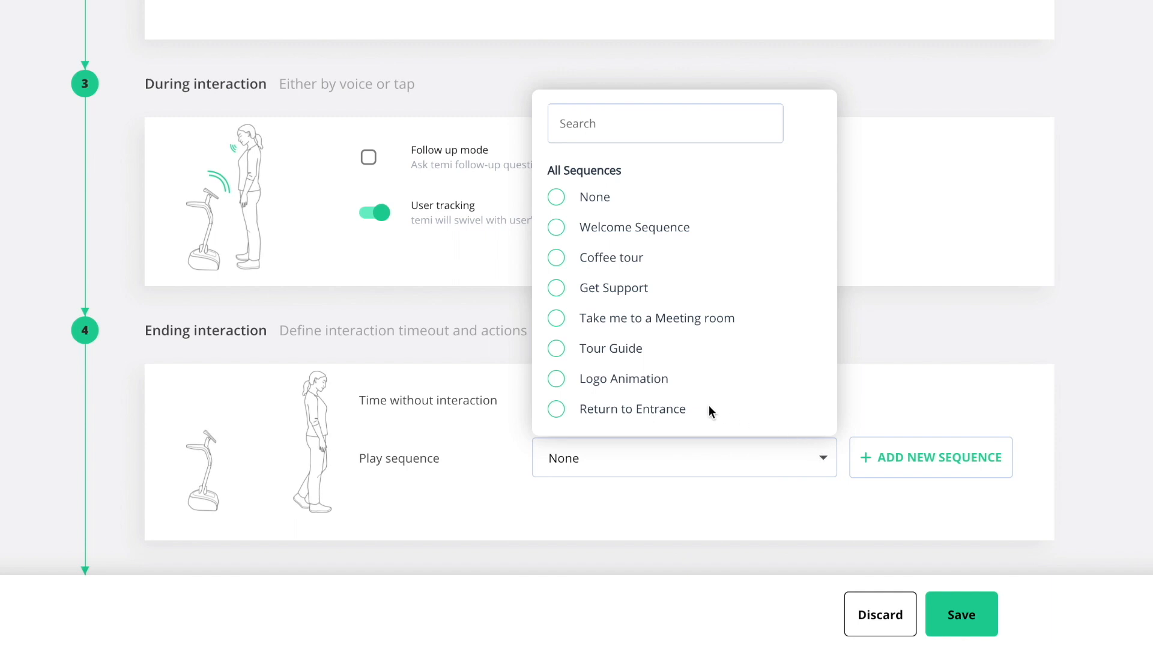
{"action": "left_click", "coordinate": [556, 411]}
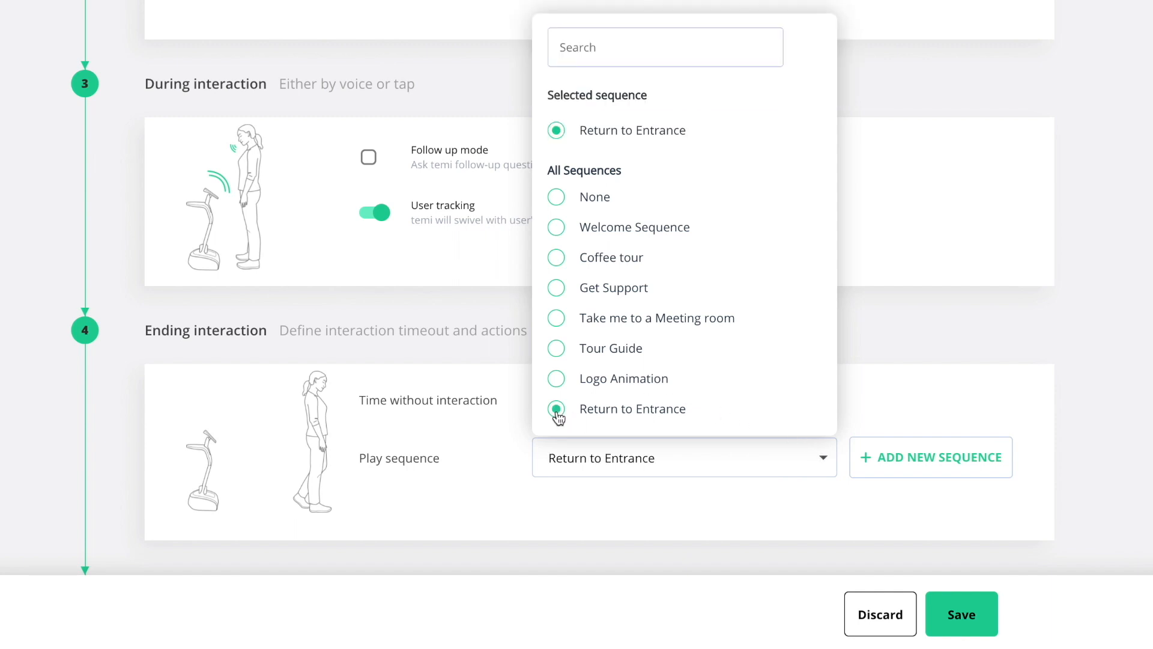
{"action": "left_click", "coordinate": [892, 390]}
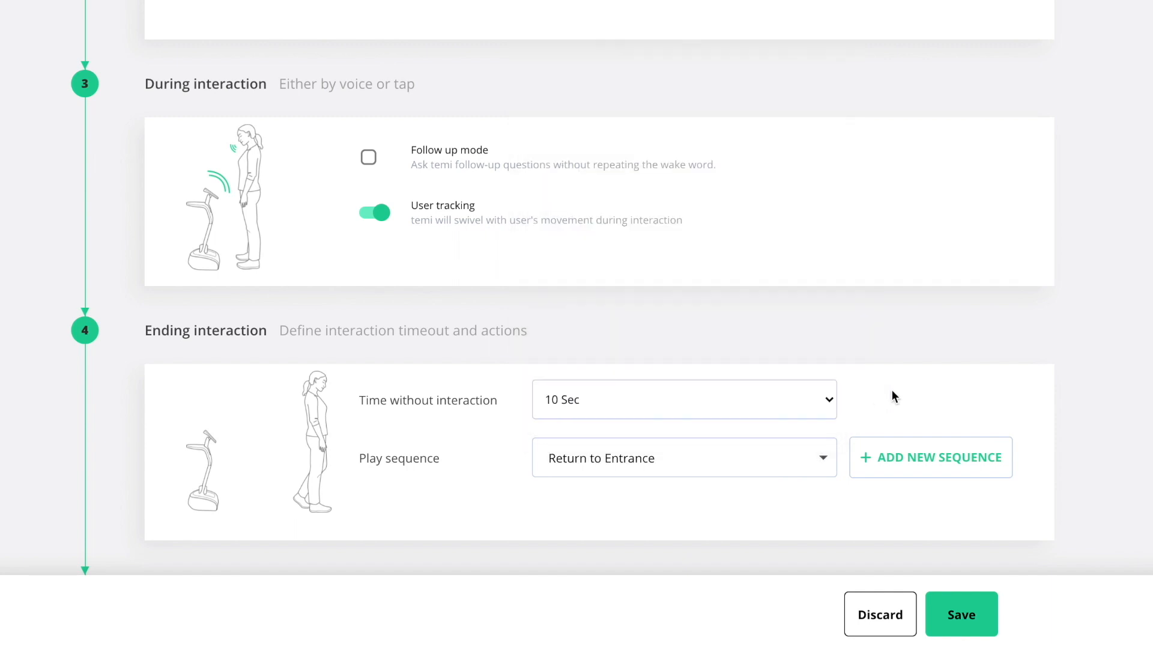
{"action": "left_click", "coordinate": [964, 611]}
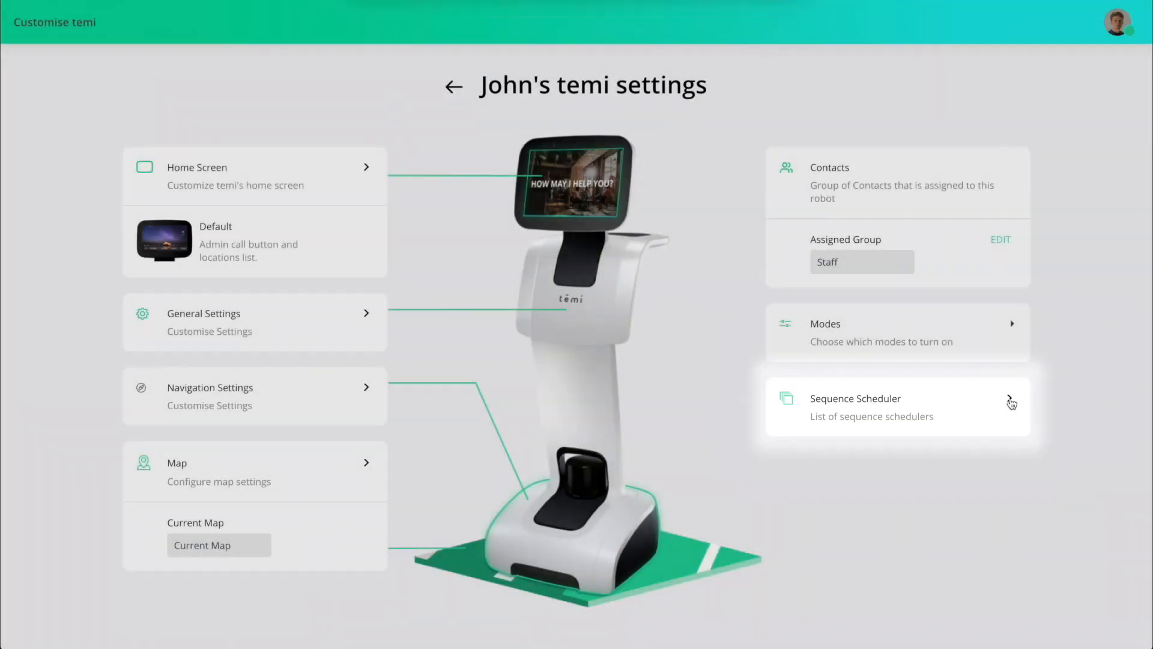
Step: In the Sequence Scheduler, add a schedule named 'Coffee Break' that runs the Coffee tour sequence
{"action": "left_click", "coordinate": [1009, 398]}
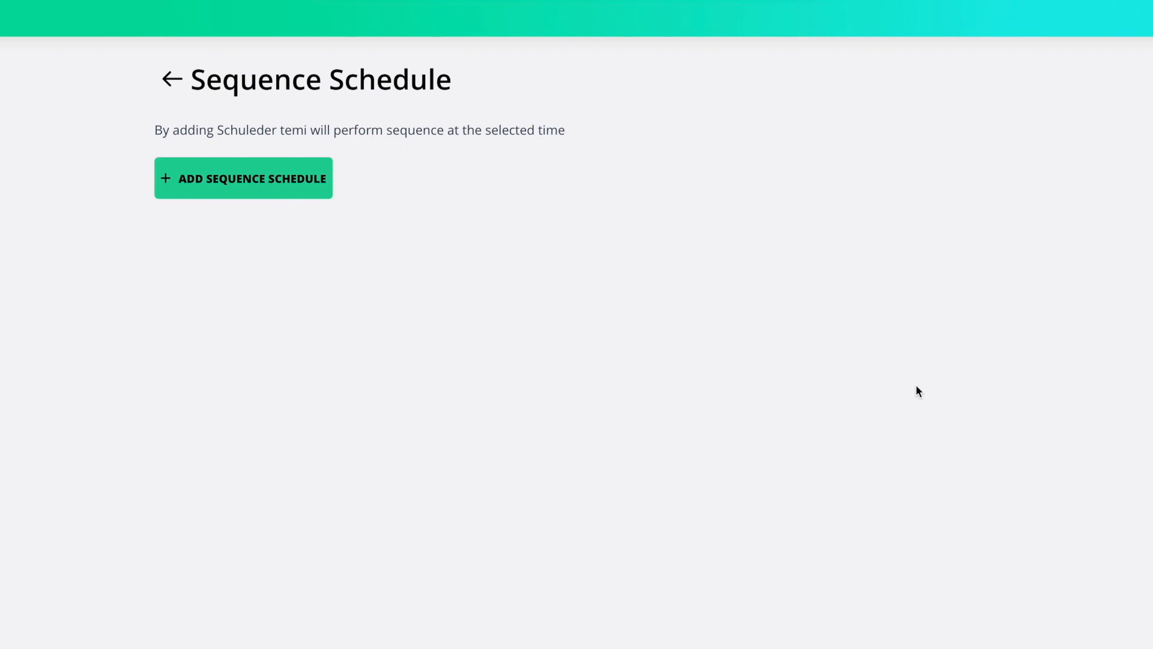
{"action": "left_click", "coordinate": [317, 186]}
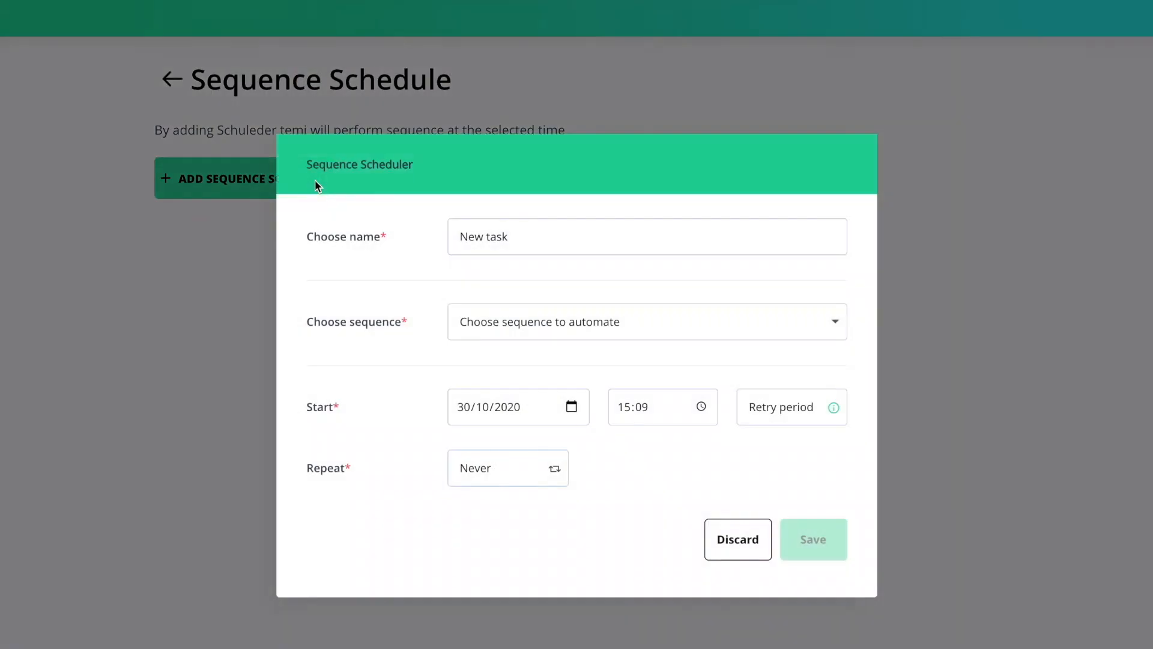
{"action": "left_click", "coordinate": [515, 235]}
{"action": "left_click_drag", "start_coordinate": [515, 235], "coordinate": [455, 236]}
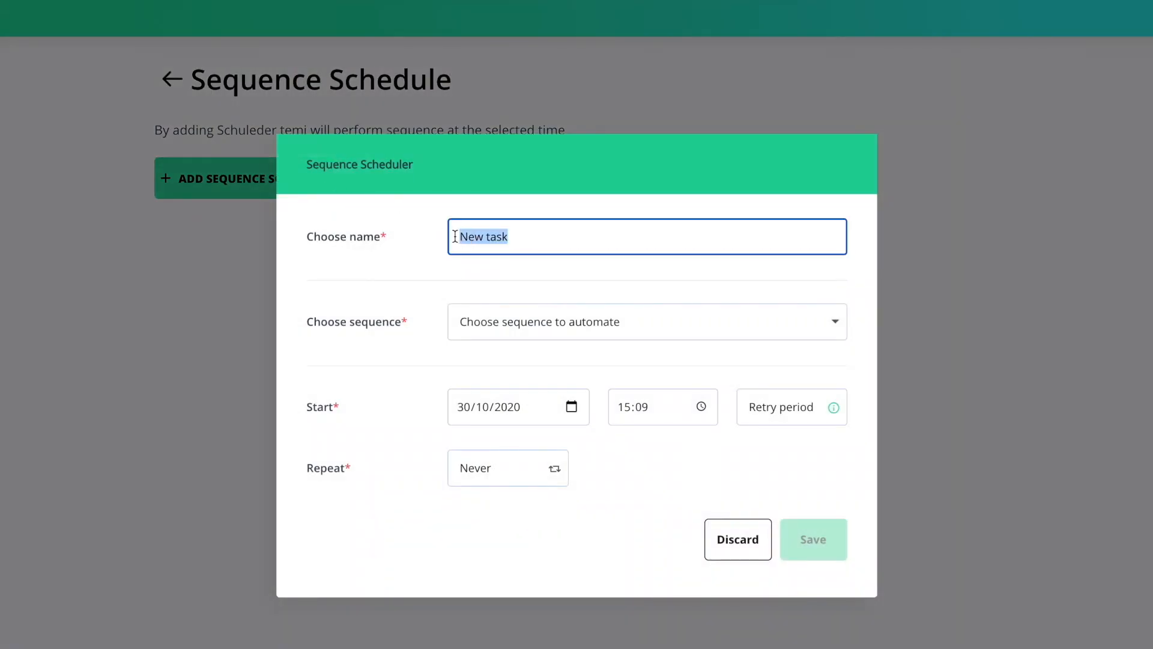
{"action": "type", "text": "Coffee "}
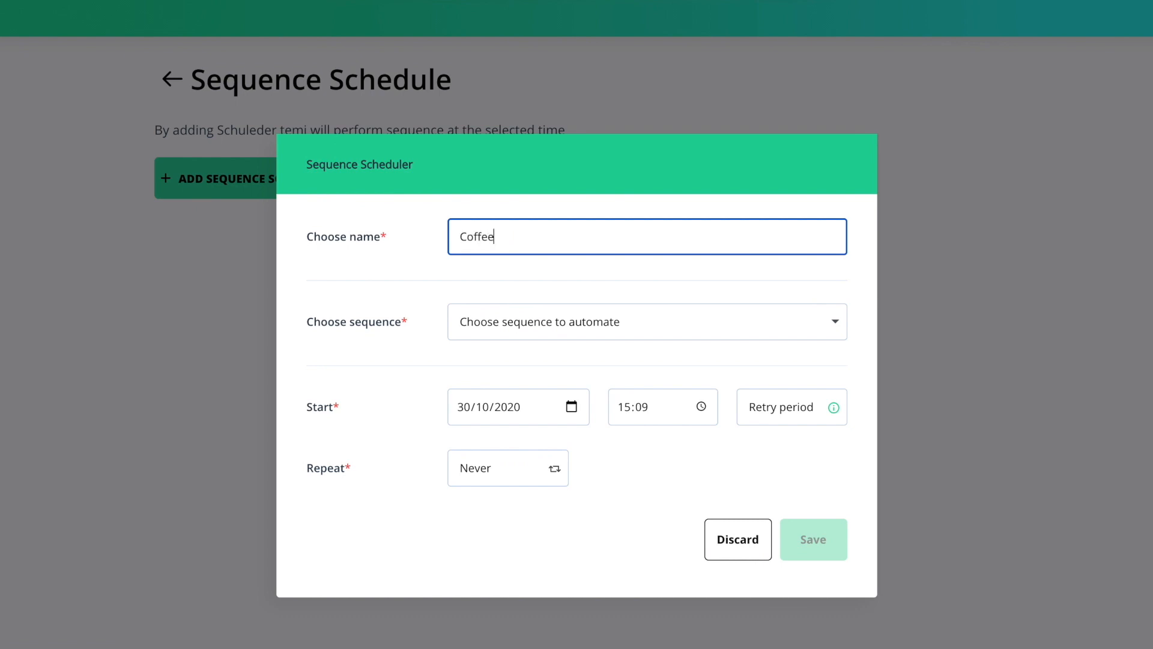
{"action": "type", "text": "Break"}
{"action": "left_click", "coordinate": [830, 323]}
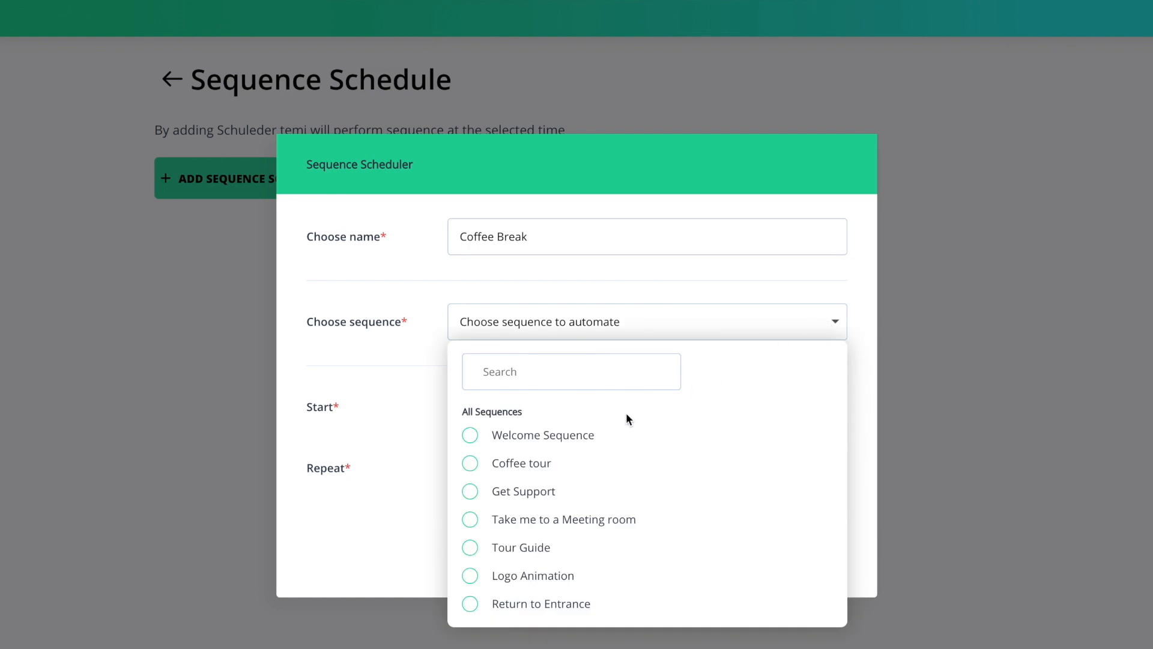
{"action": "left_click", "coordinate": [471, 464]}
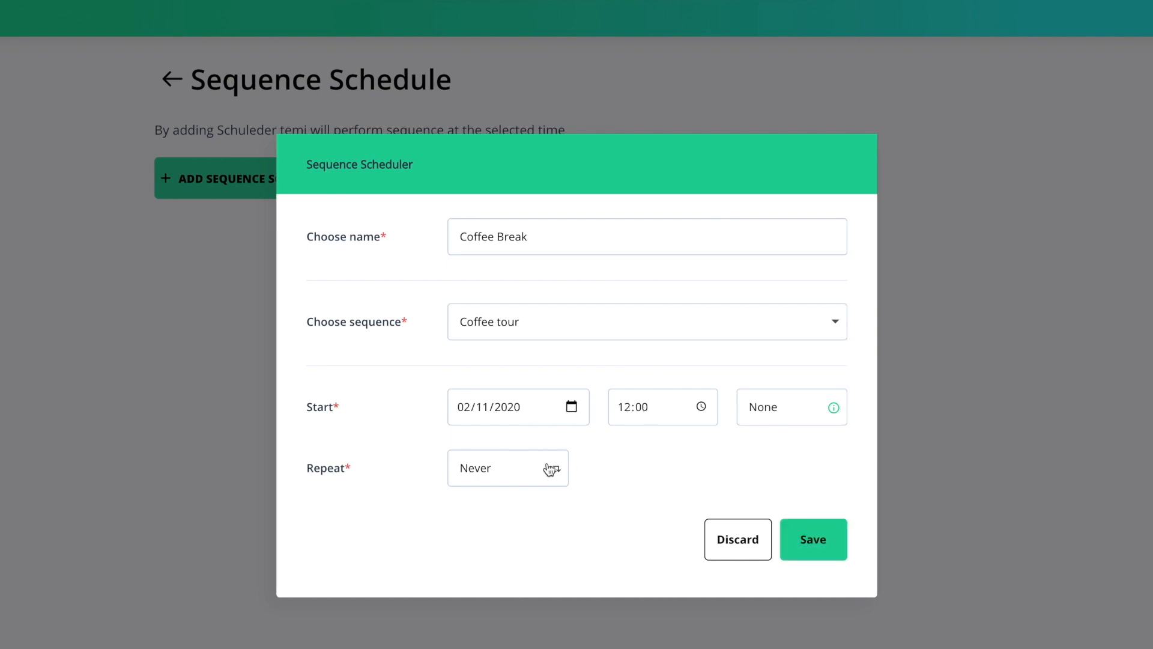
Step: Set the schedule to a custom Monday–Friday repeat, dropping Sunday, and save it
{"action": "left_click", "coordinate": [548, 468]}
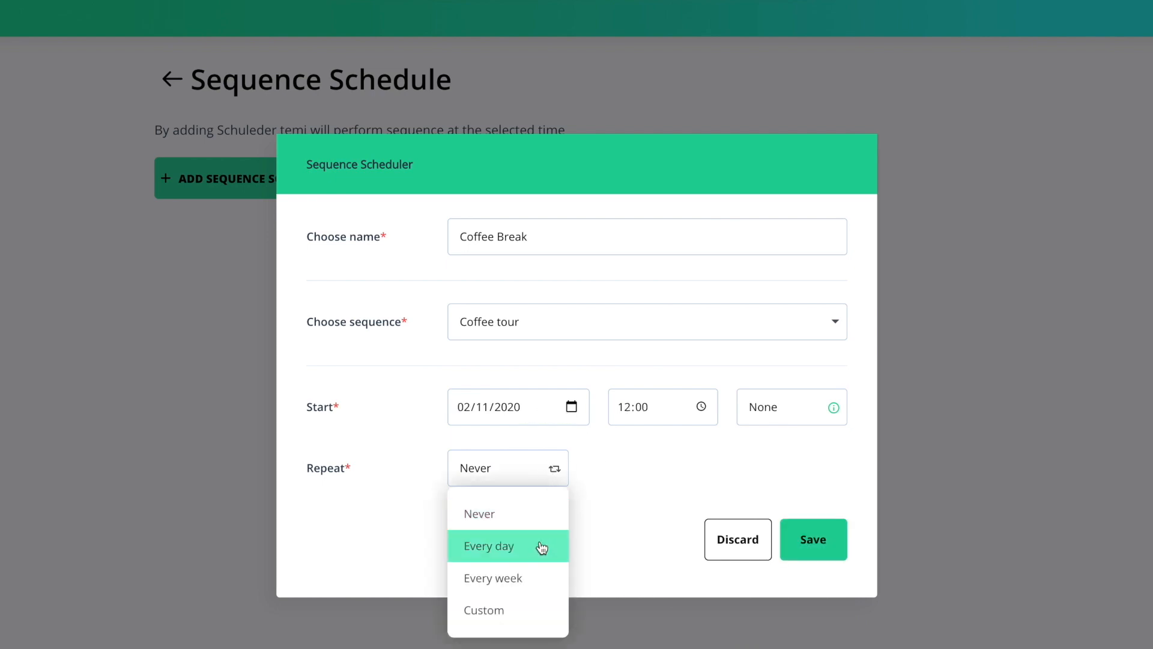
{"action": "left_click", "coordinate": [539, 610]}
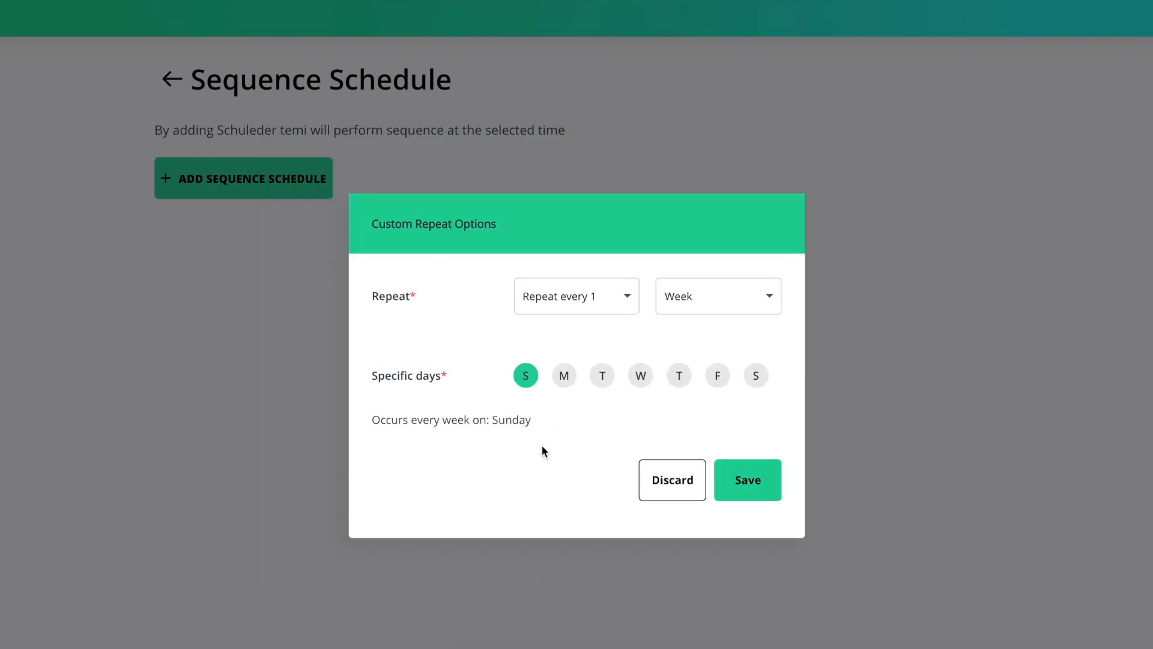
{"action": "left_click", "coordinate": [527, 378]}
{"action": "left_click", "coordinate": [563, 378]}
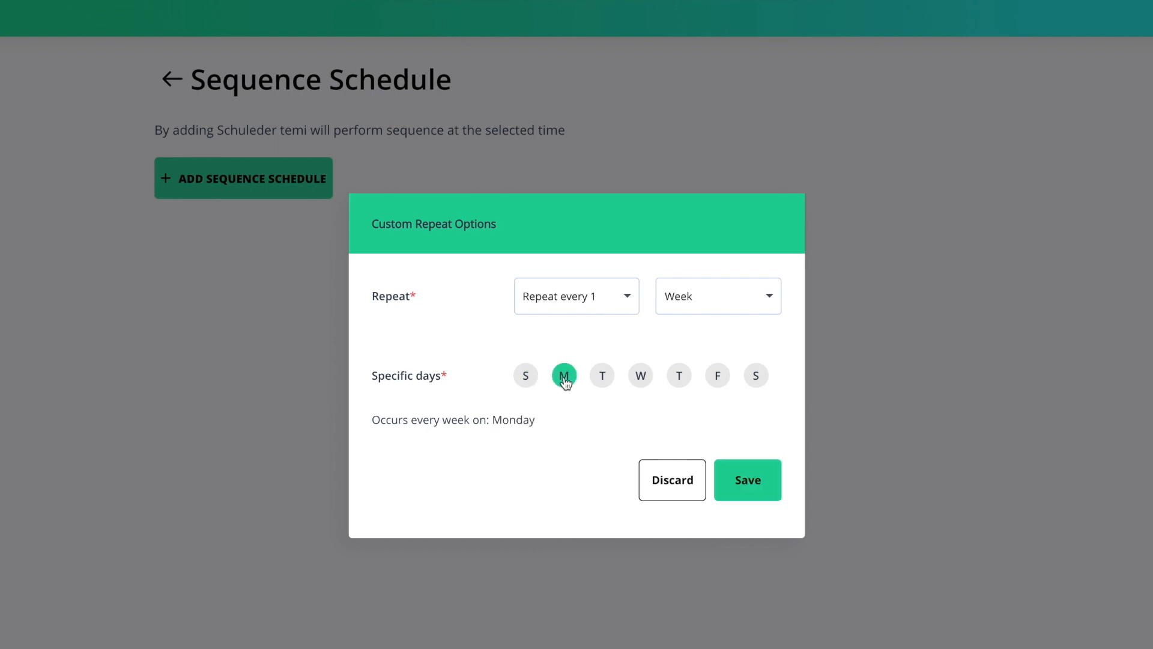
{"action": "left_click", "coordinate": [601, 380]}
{"action": "left_click", "coordinate": [641, 380]}
{"action": "left_click", "coordinate": [678, 383]}
{"action": "left_click", "coordinate": [719, 384]}
{"action": "left_click", "coordinate": [748, 480]}
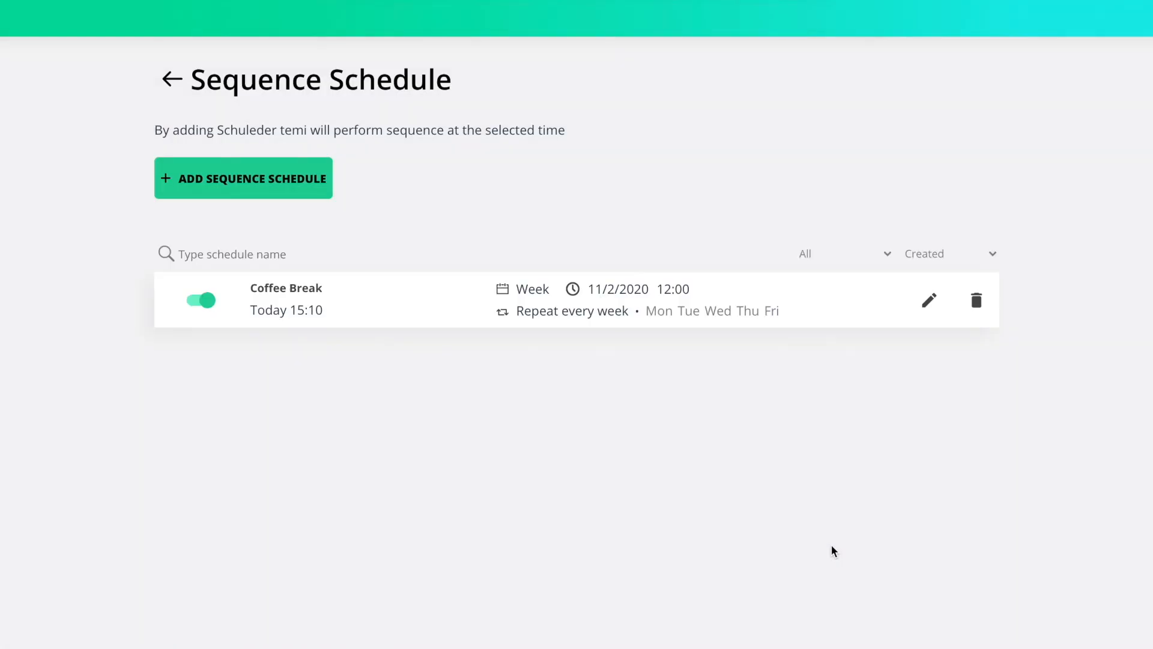